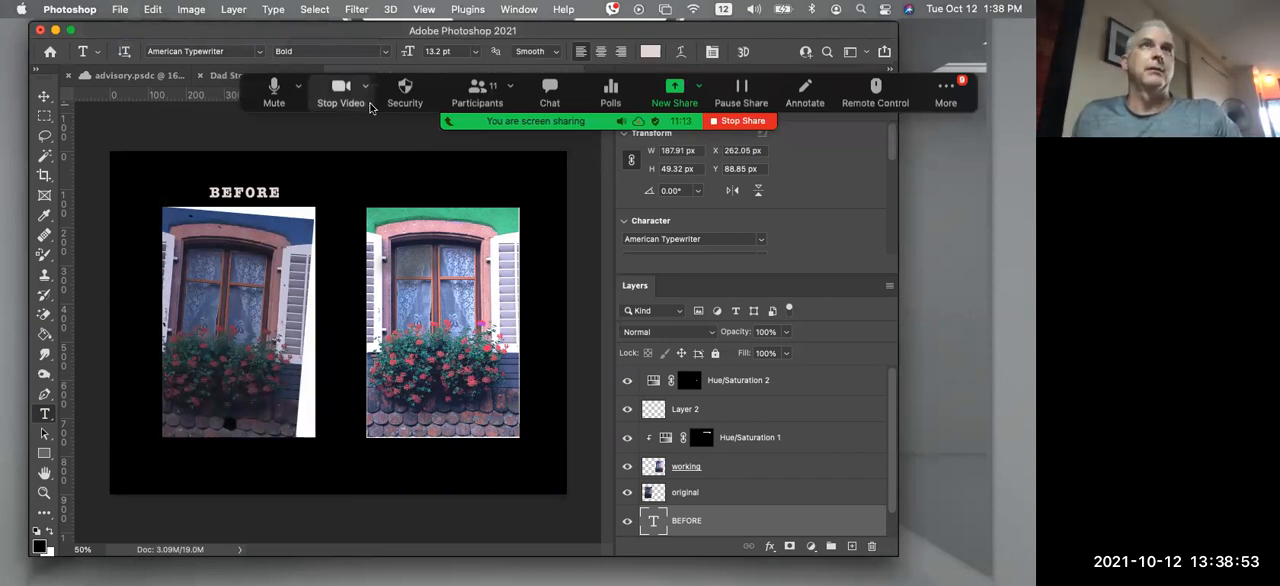
# Try to open PIXLR_WindowNewStart.jpg from the Desktop while the edited version is still open
pyautogui.moveTo(263, 98); pyautogui.dragTo(456, 117)
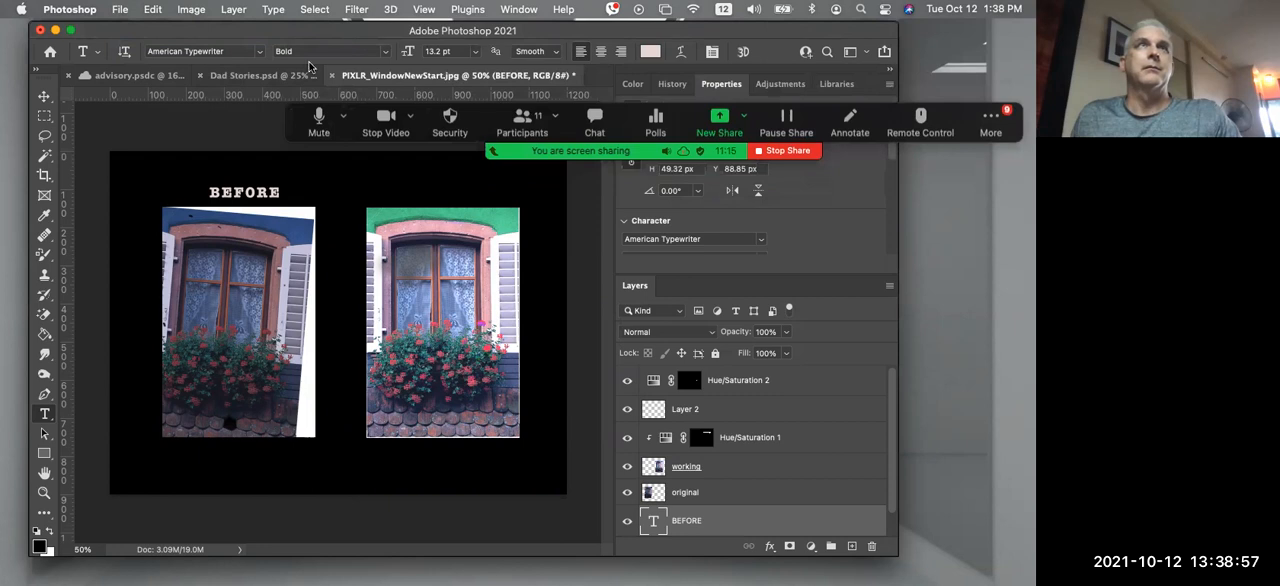
pyautogui.click(122, 9)
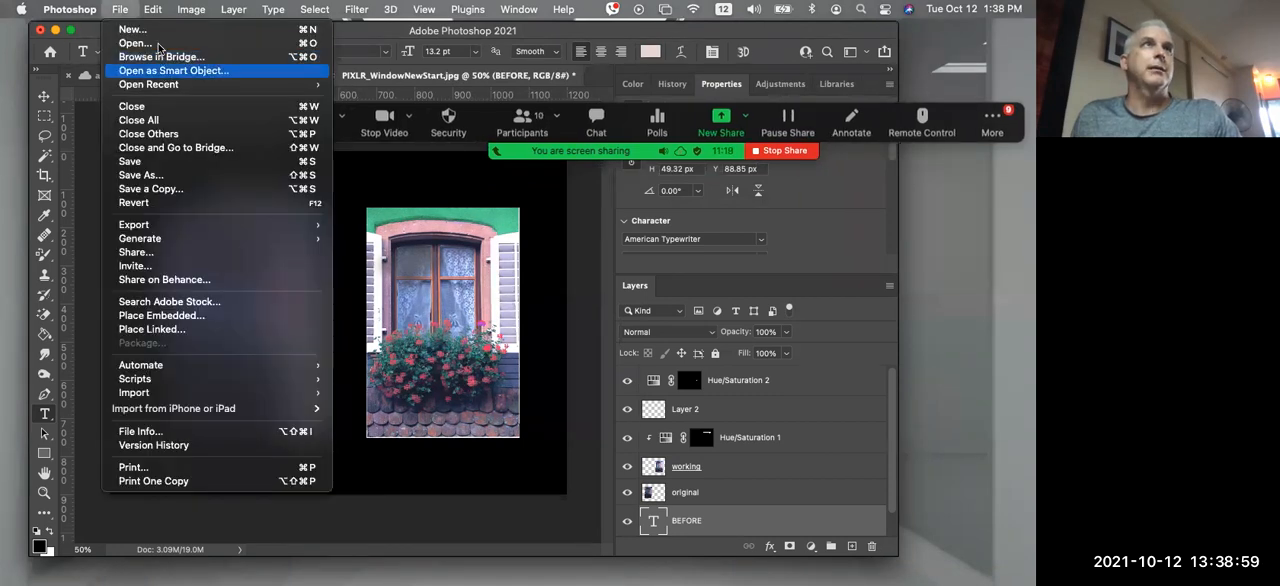
pyautogui.click(154, 44)
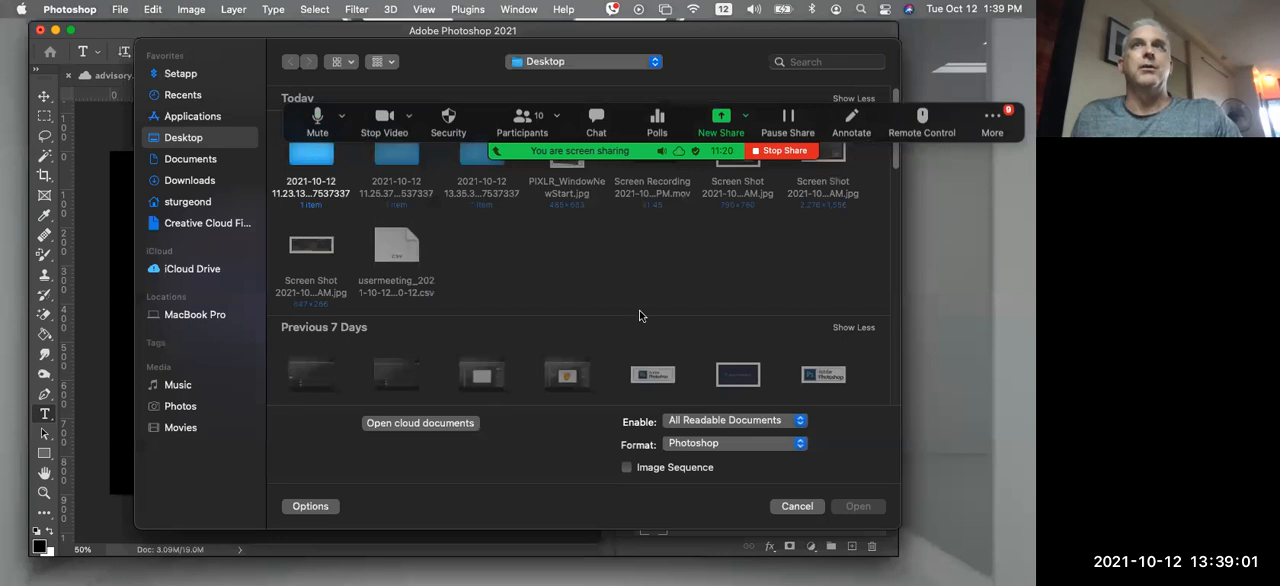
pyautogui.click(572, 178)
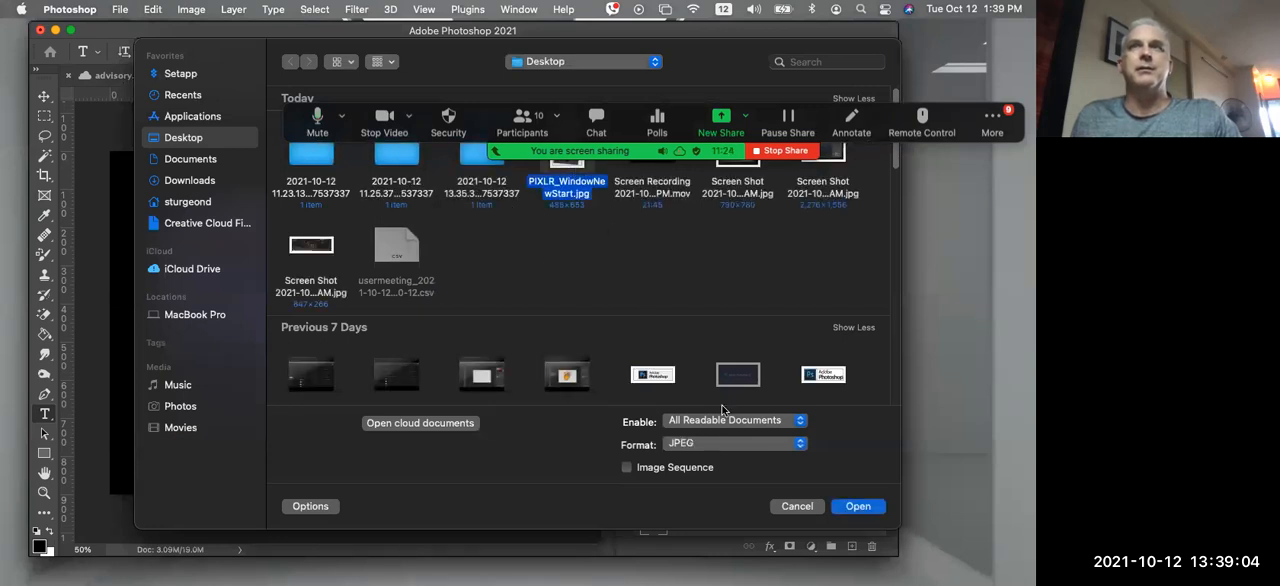
pyautogui.click(858, 506)
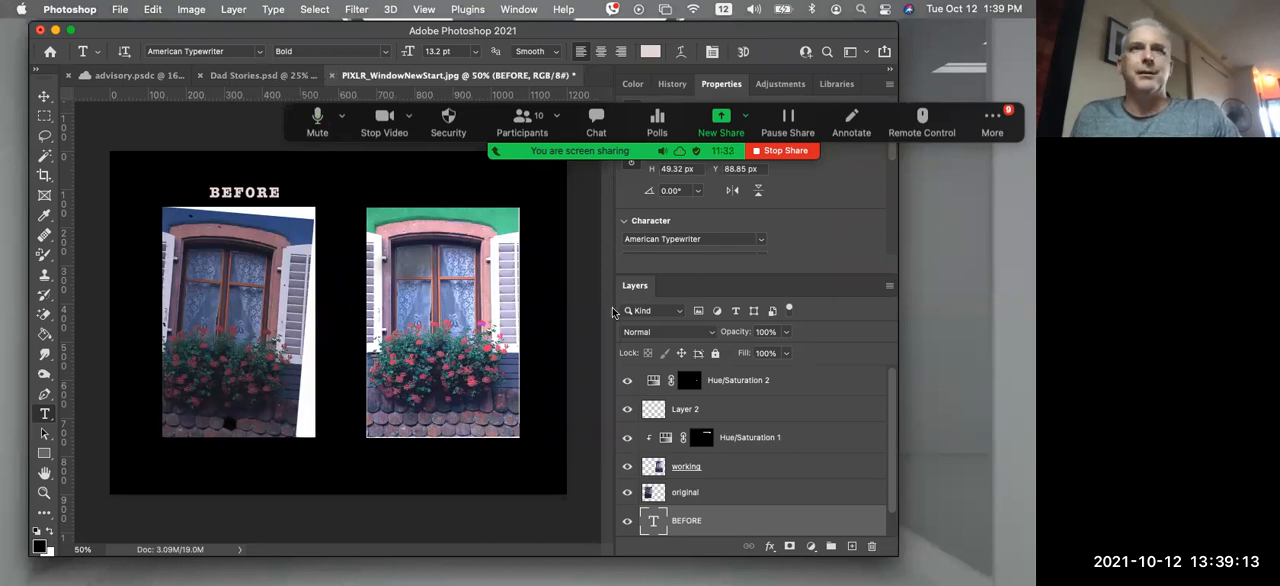
# Delete the "original" layer from the composite and undo the deletion
pyautogui.moveTo(686, 497); pyautogui.dragTo(871, 546)
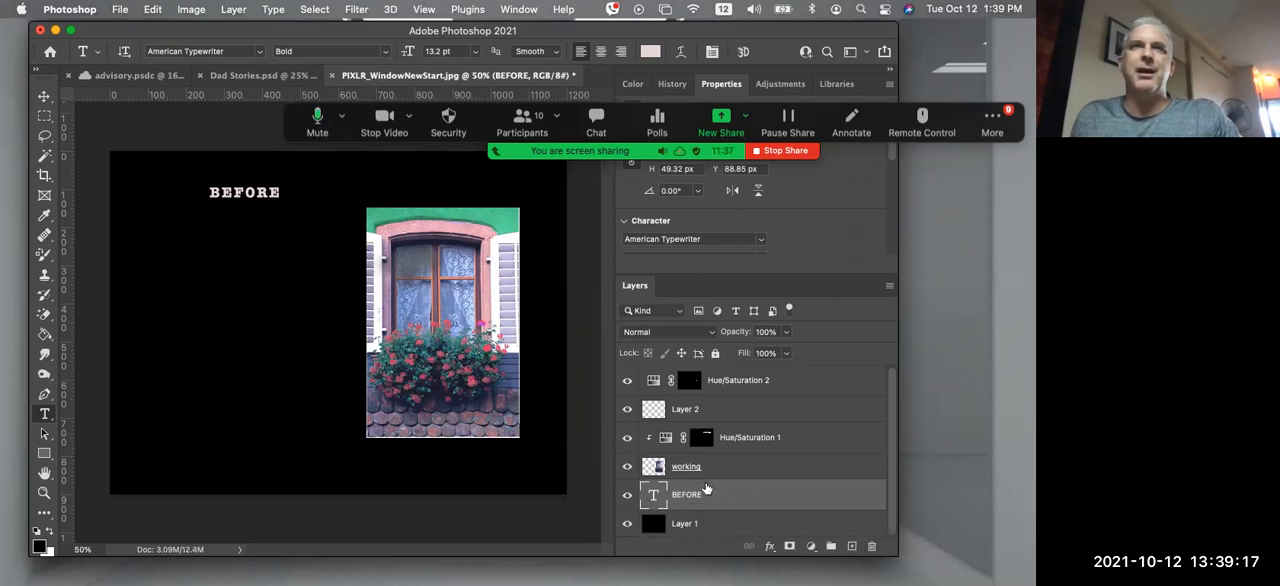
pyautogui.press('super+z')
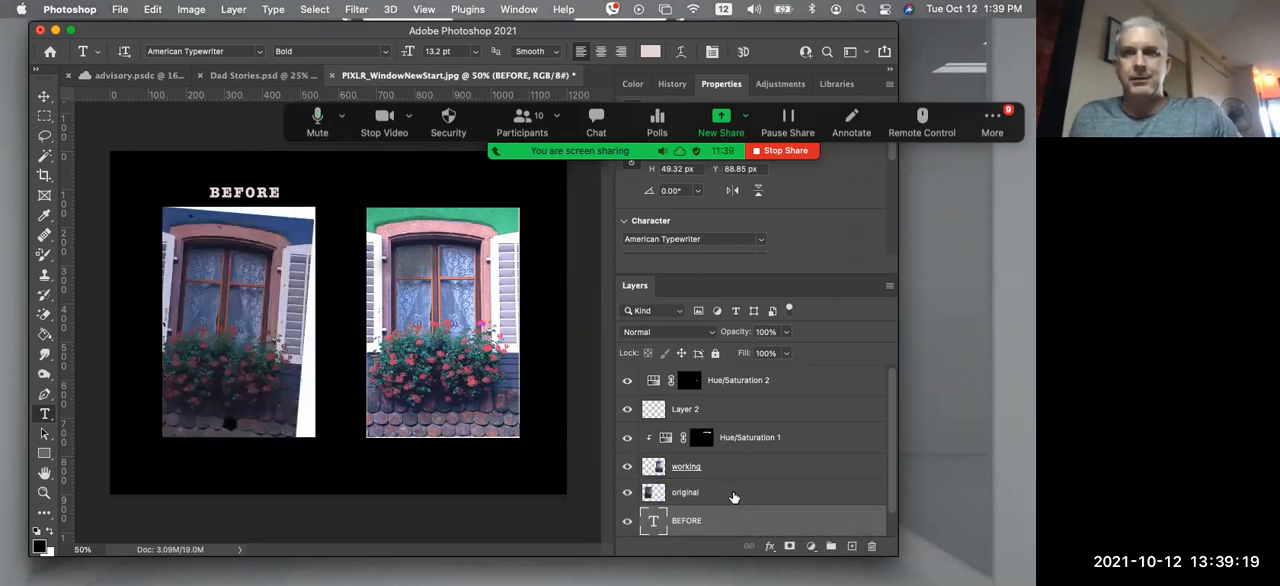
# Enlarge the application window slightly so that more of the layer stack can be seen
pyautogui.scroll(-1, 780, 410)
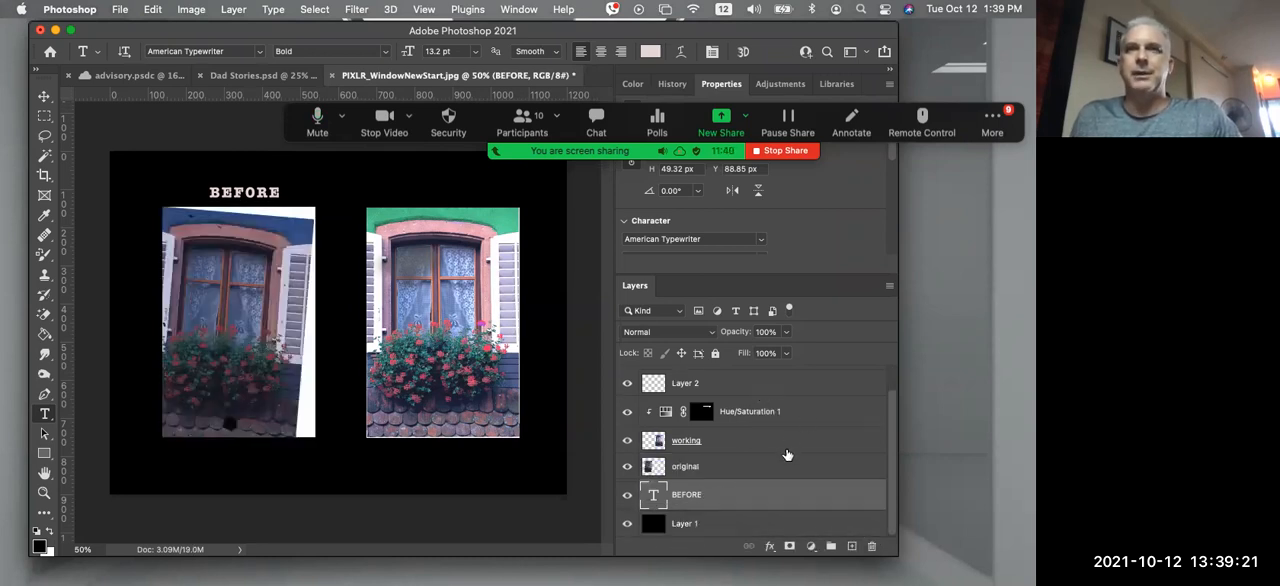
pyautogui.scroll(1, 791, 450)
pyautogui.scroll(-1, 791, 450)
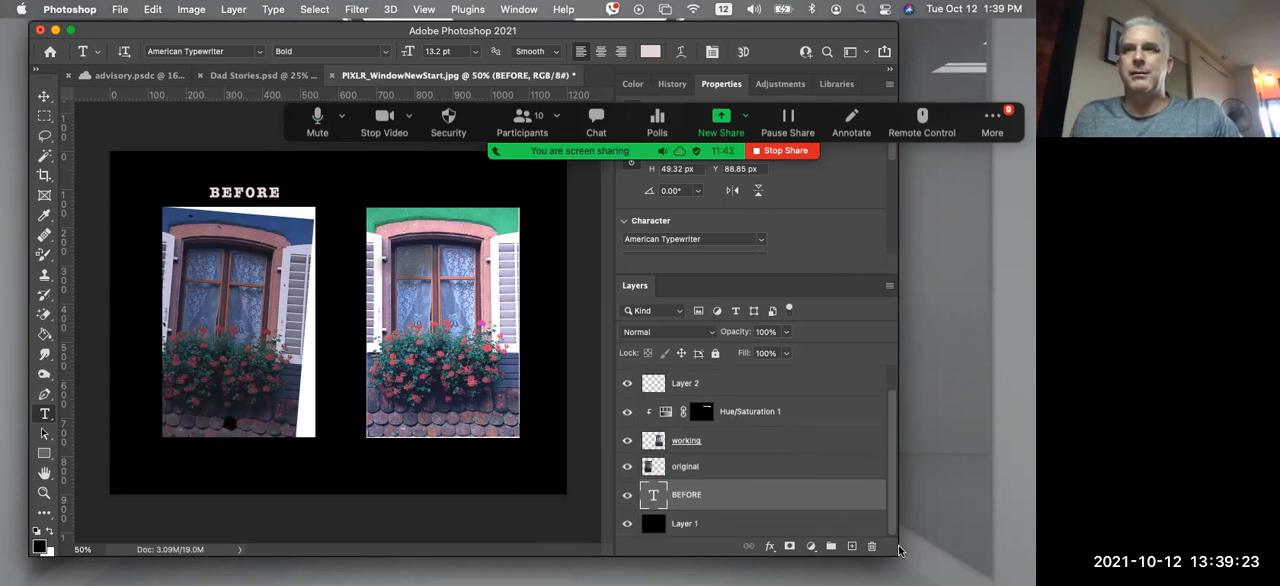
pyautogui.moveTo(906, 571); pyautogui.dragTo(922, 585)
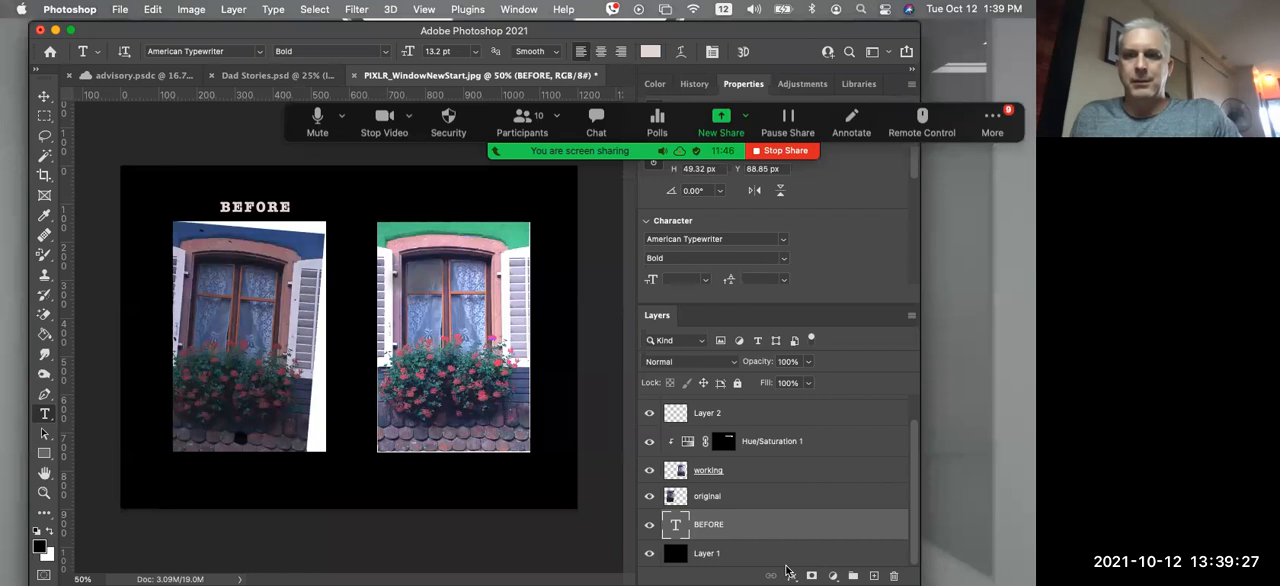
# Try once more to open PIXLR_WindowNewStart.jpg from the Desktop
pyautogui.click(119, 9)
pyautogui.click(552, 195)
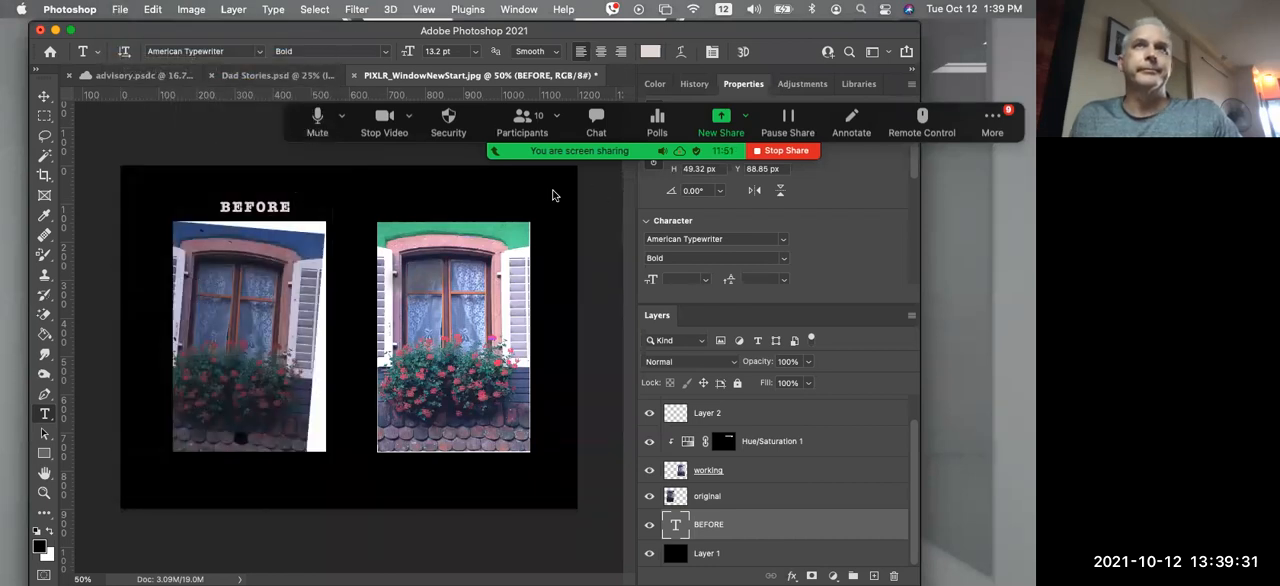
pyautogui.press('super+o')
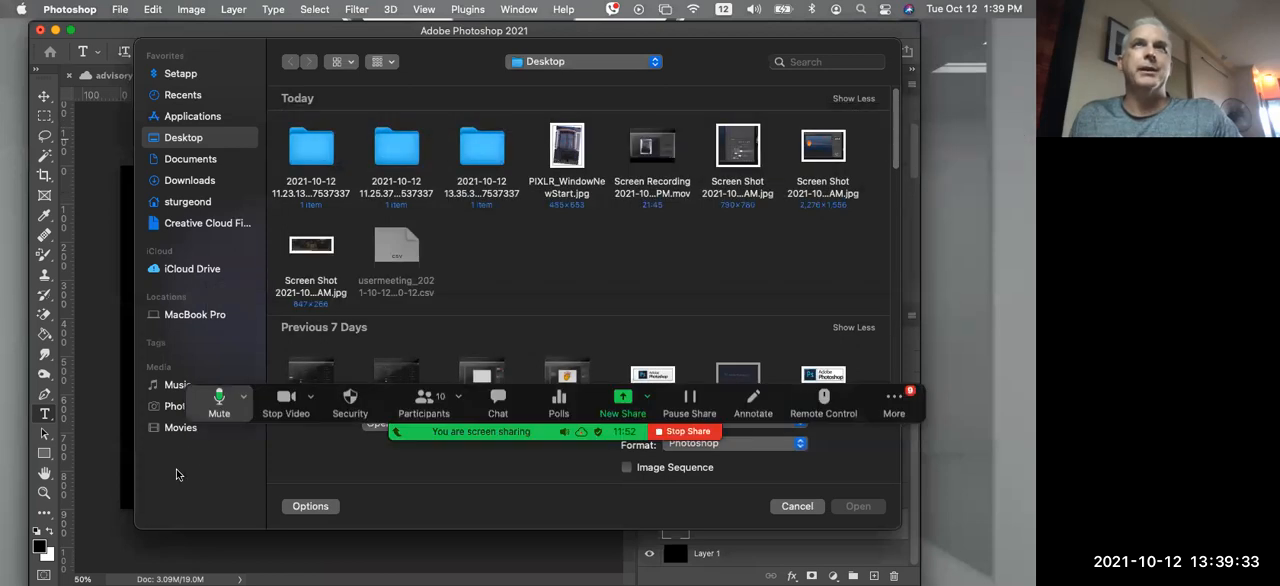
pyautogui.click(574, 152)
pyautogui.click(851, 503)
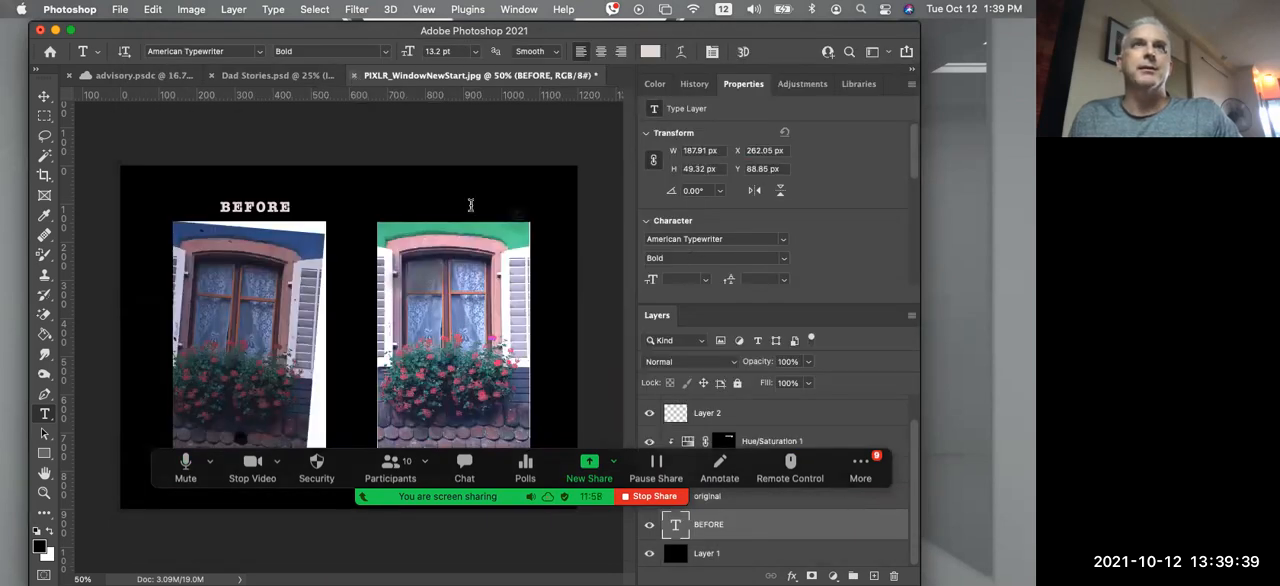
# Close the edited window composite without saving and open a fresh PIXLR_WindowNewStart.jpg from the Desktop
pyautogui.press('super+w')
pyautogui.click(531, 281)
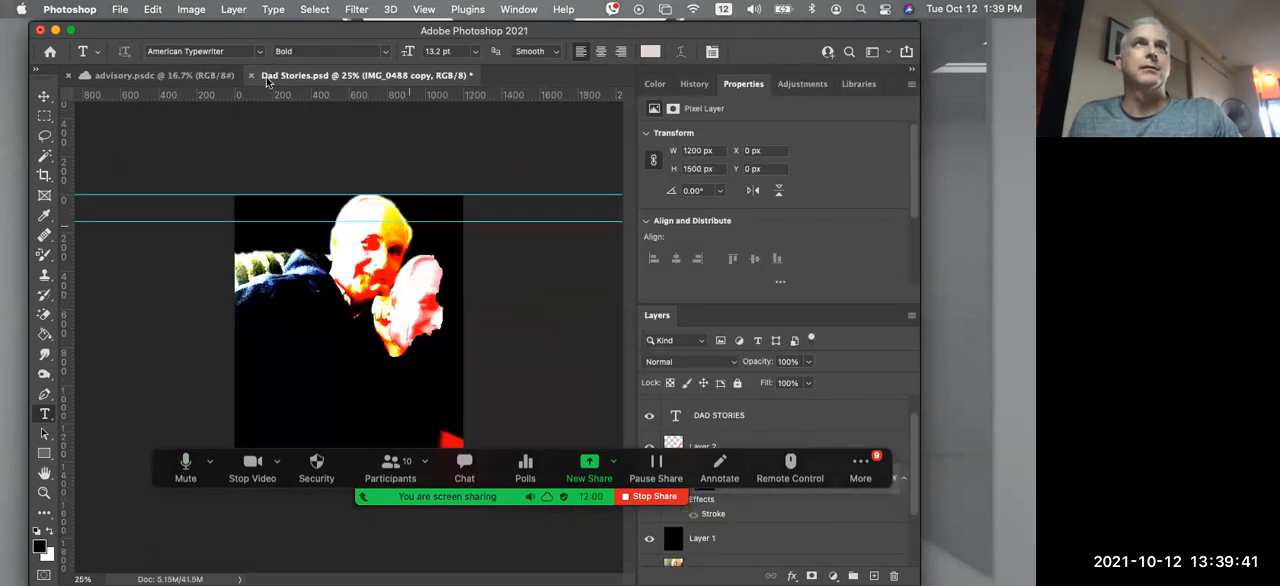
pyautogui.click(120, 10)
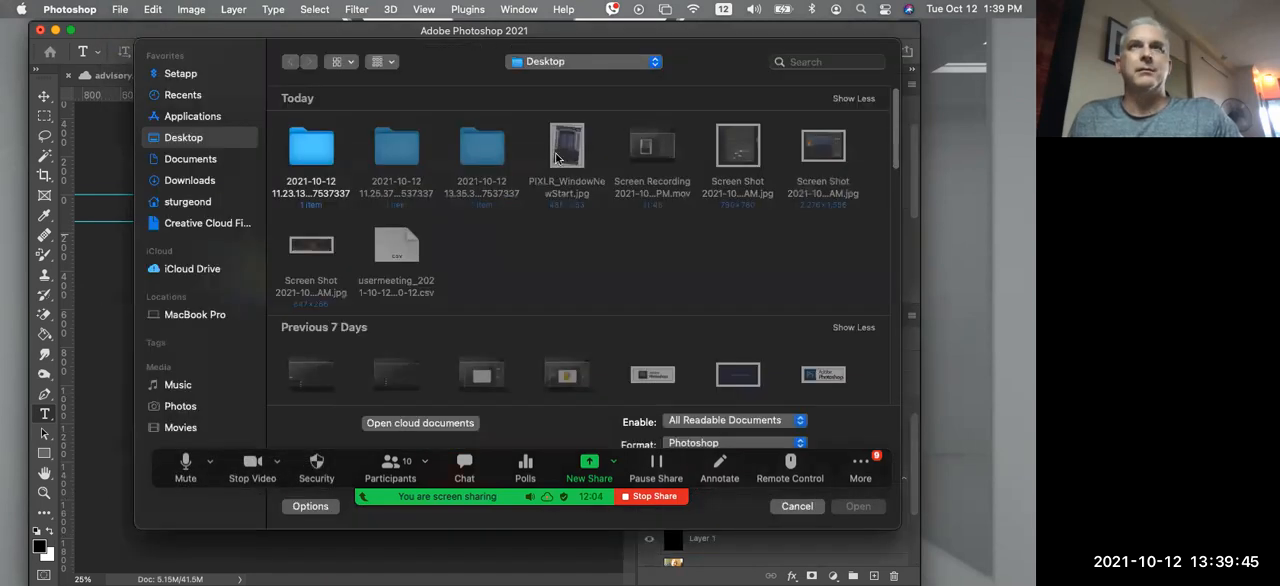
pyautogui.click(566, 146)
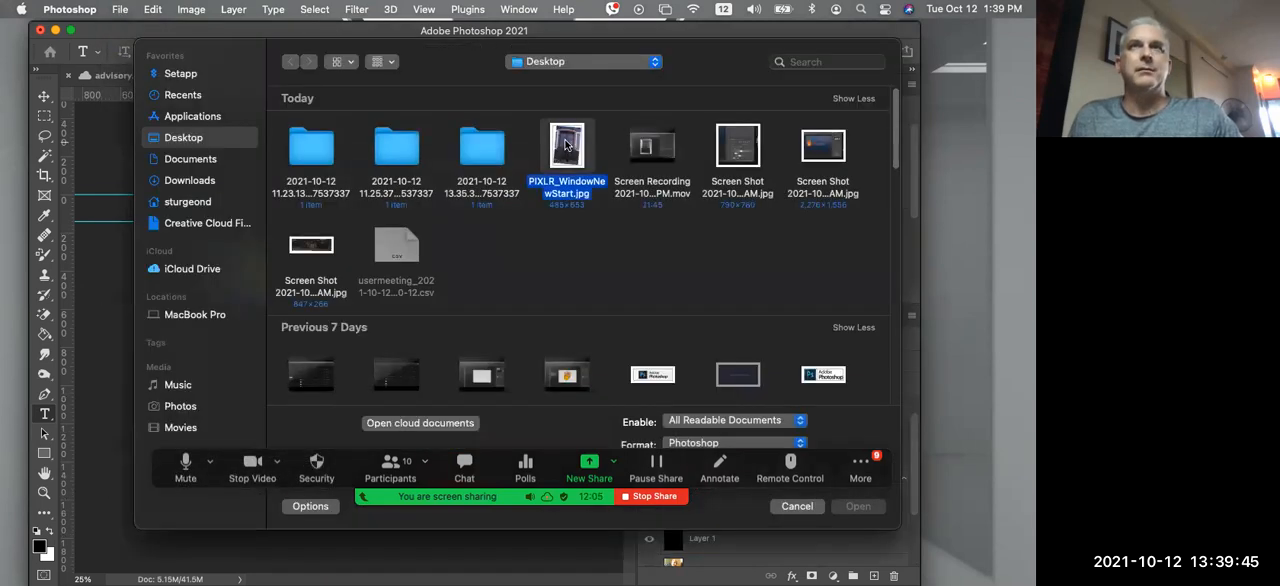
pyautogui.click(866, 508)
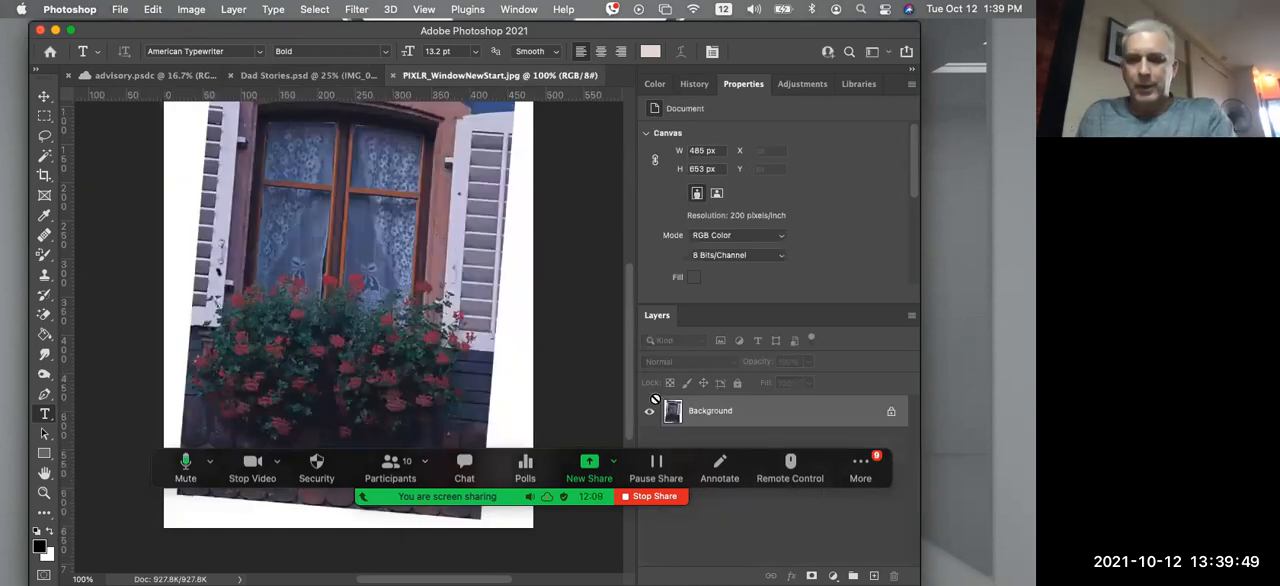
pyautogui.press('super+minus')
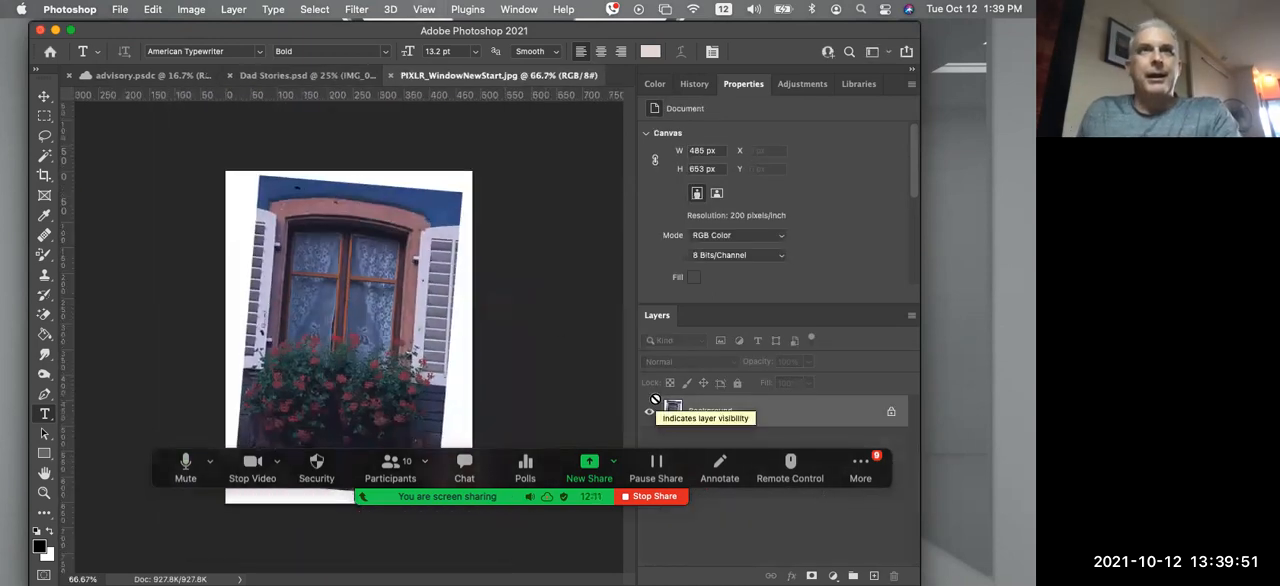
# Reset the "mine" workspace and narrow the panel column to give the document more room
pyautogui.click(887, 53)
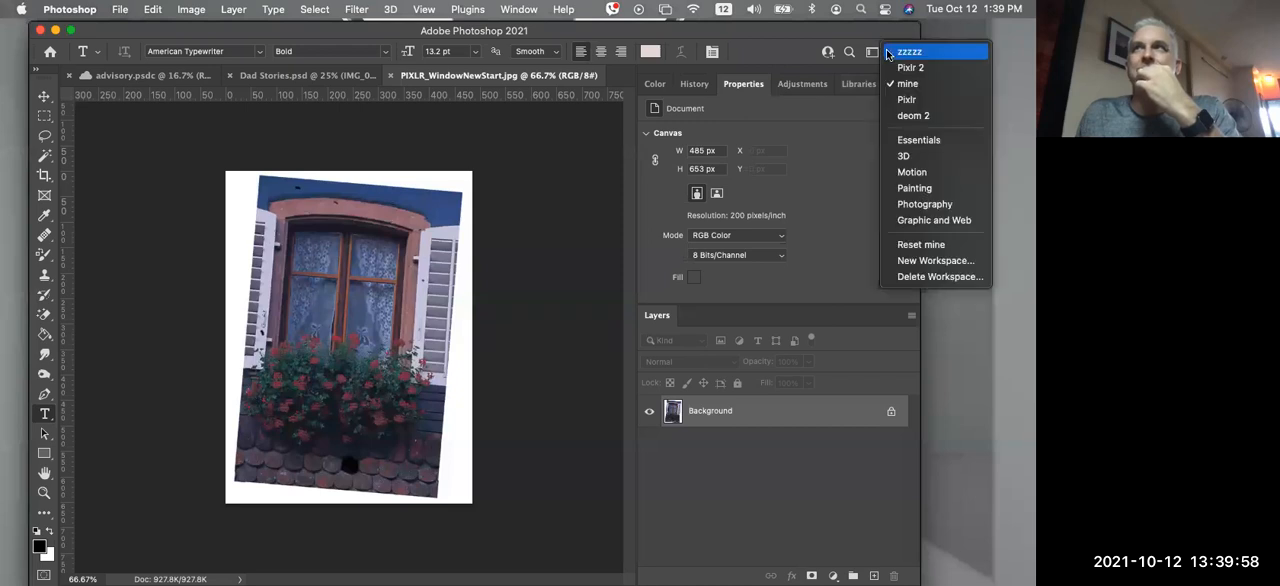
pyautogui.click(920, 244)
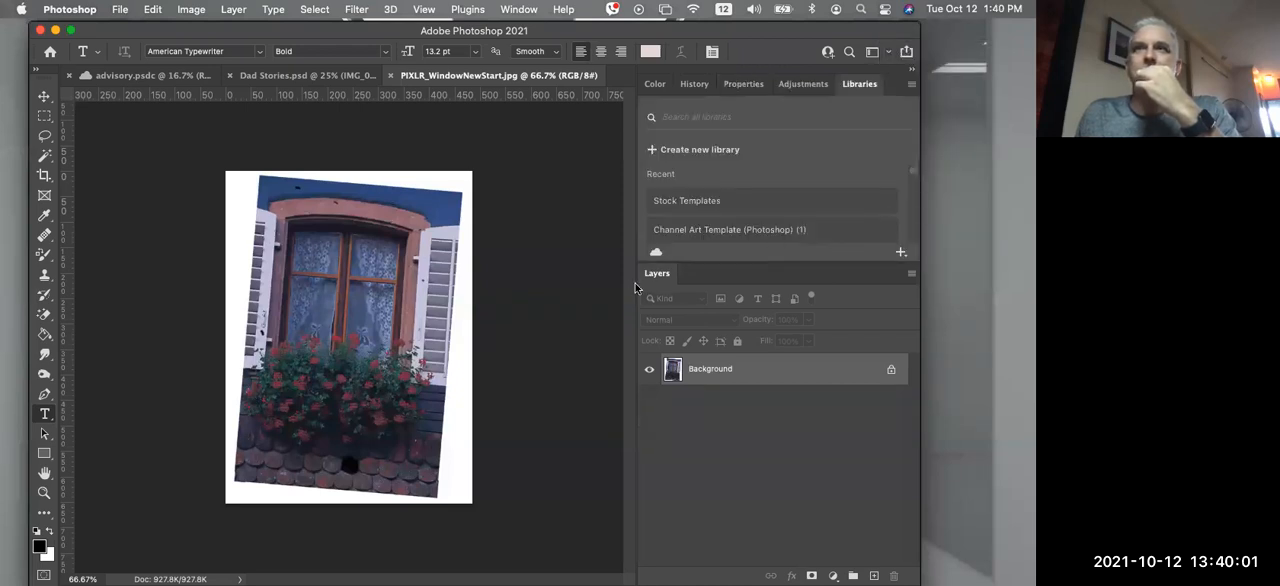
pyautogui.moveTo(635, 288); pyautogui.dragTo(781, 289)
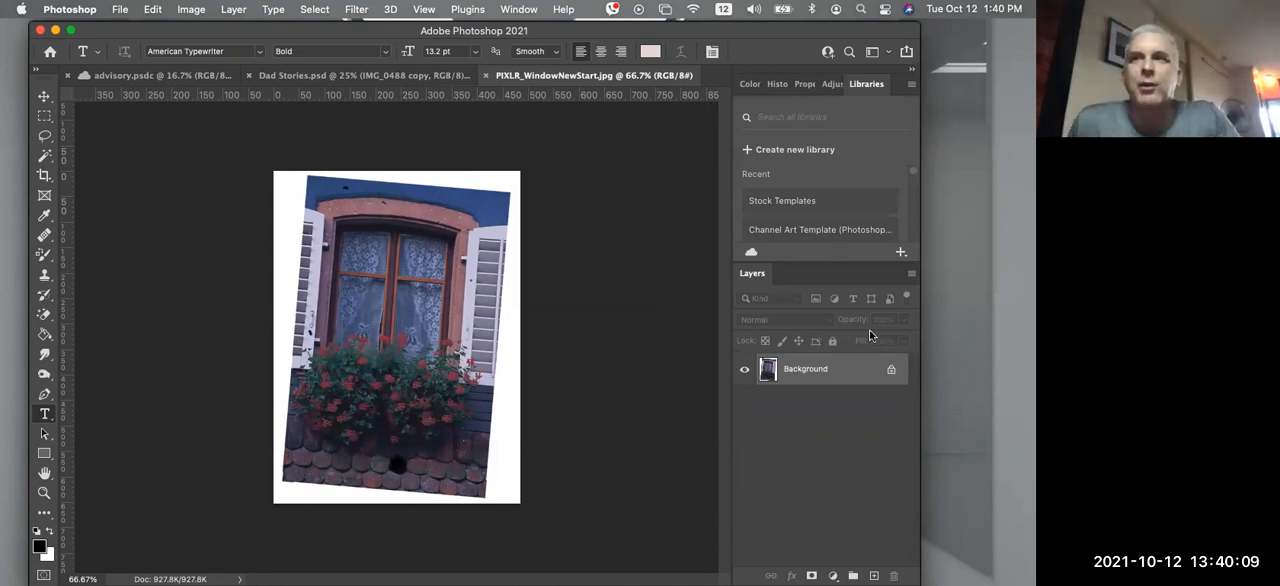
# Convert the Background into a regular layer with the default name and duplicate it
pyautogui.rightClick(797, 369)
pyautogui.click(787, 370)
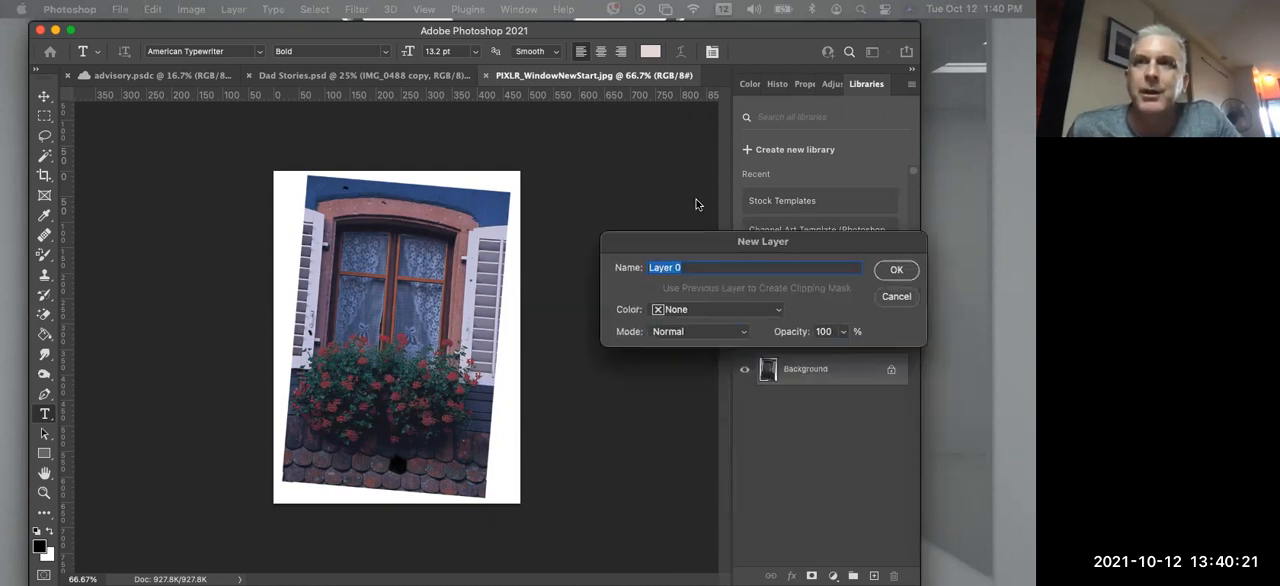
pyautogui.click(806, 220)
pyautogui.moveTo(806, 368); pyautogui.dragTo(873, 575)
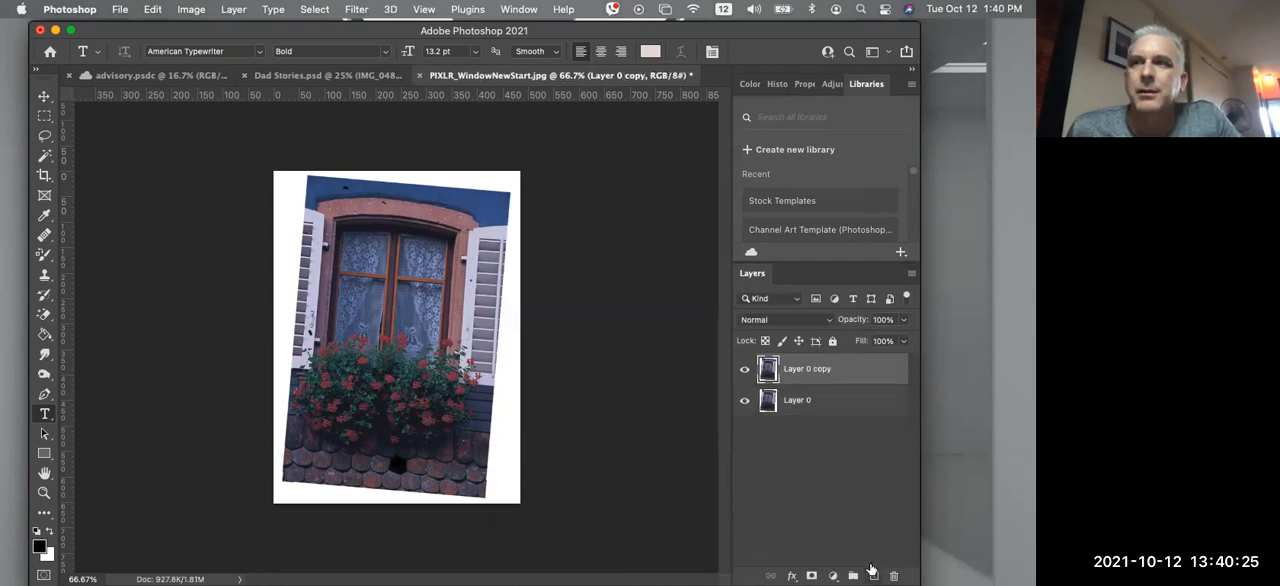
# Rename the lower window photo layer as "orig"
pyautogui.doubleClick(794, 401)
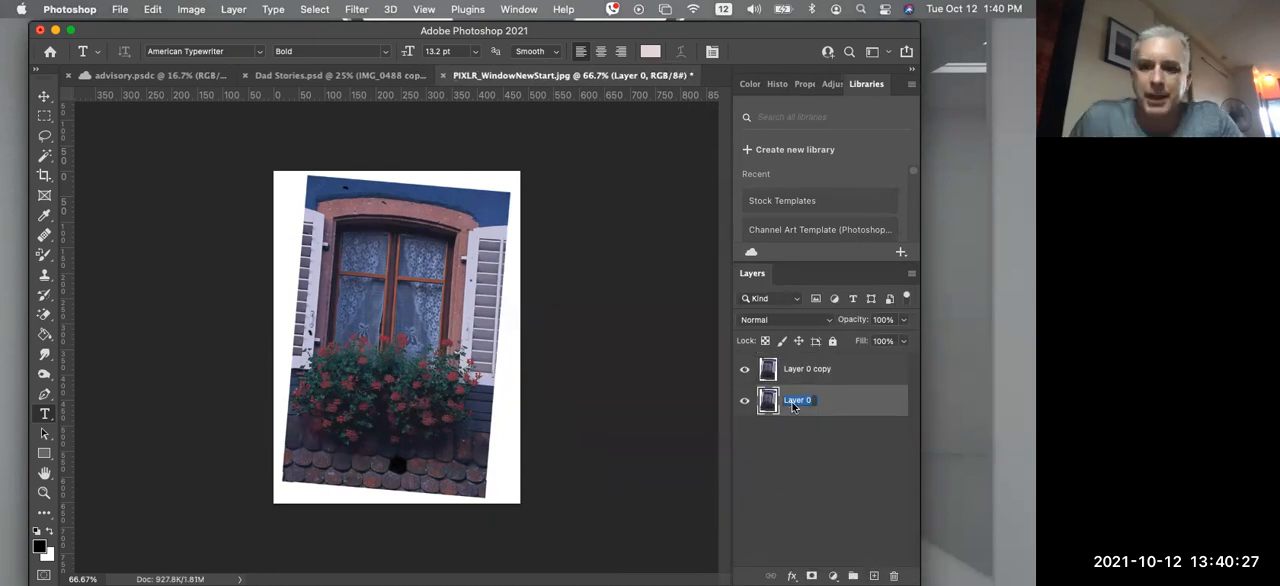
pyautogui.write('orig')
pyautogui.press('Return')
# Rename the duplicated layer as "working" and hide the "orig" layer
pyautogui.doubleClick(800, 369)
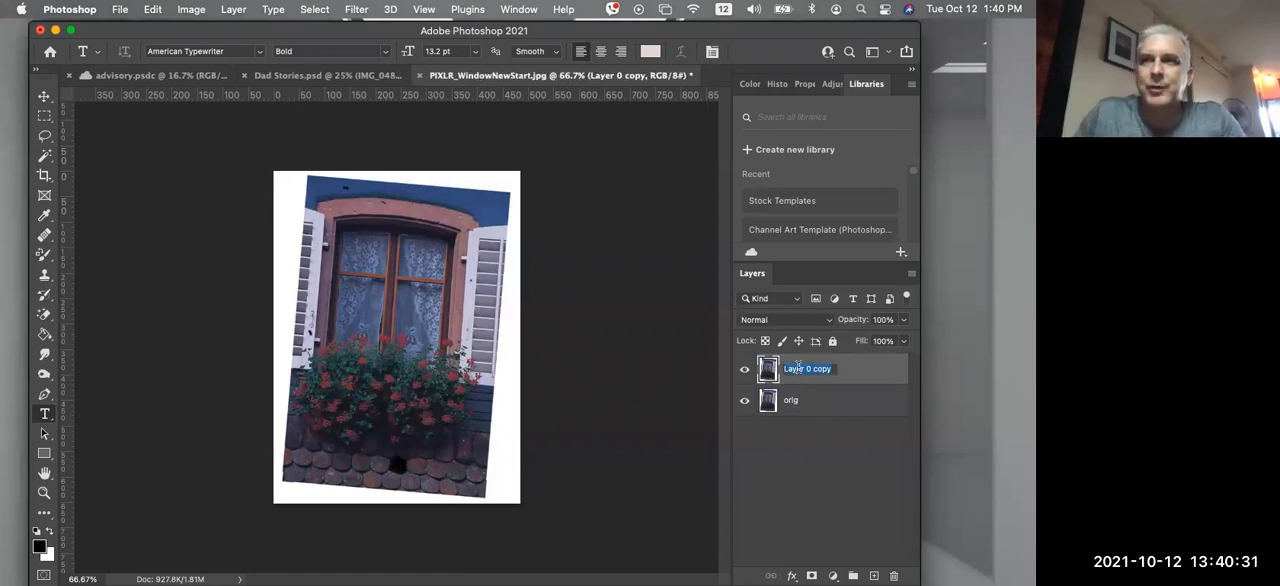
pyautogui.write('working')
pyautogui.press('Return')
pyautogui.click(745, 401)
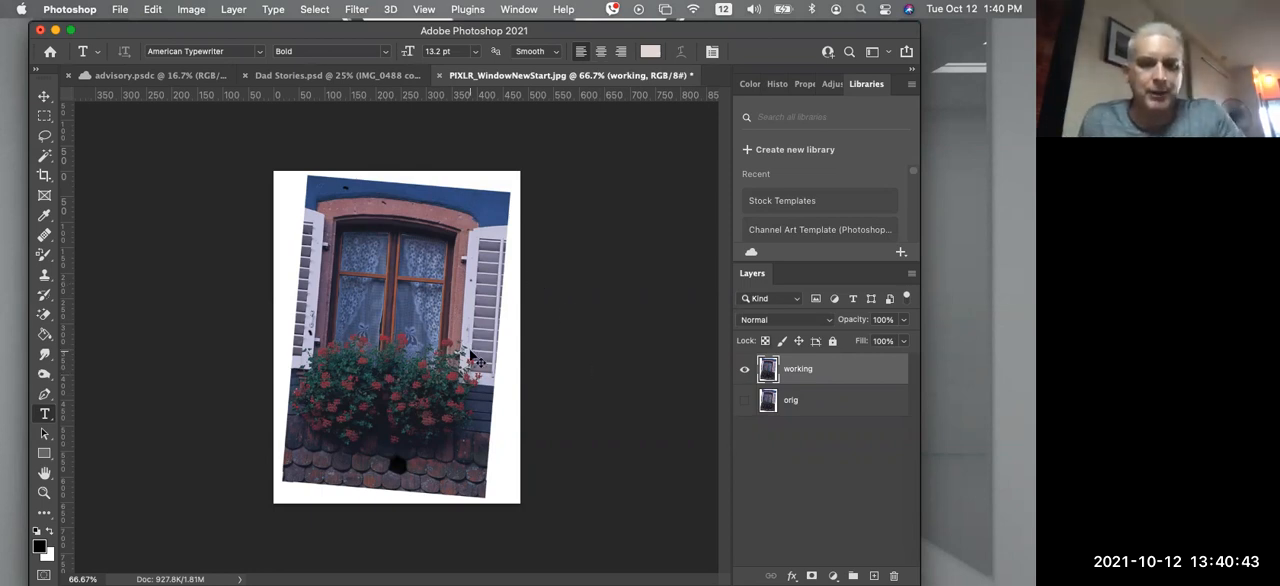
# Try straightening the "working" layer with Free Transform by rotating it about -5.21°
pyautogui.press('super+t')
pyautogui.moveTo(563, 164)
pyautogui.mouseDown()
pyautogui.moveTo(508, 139)
pyautogui.moveTo(560, 150)
pyautogui.moveTo(544, 156)
pyautogui.mouseUp()
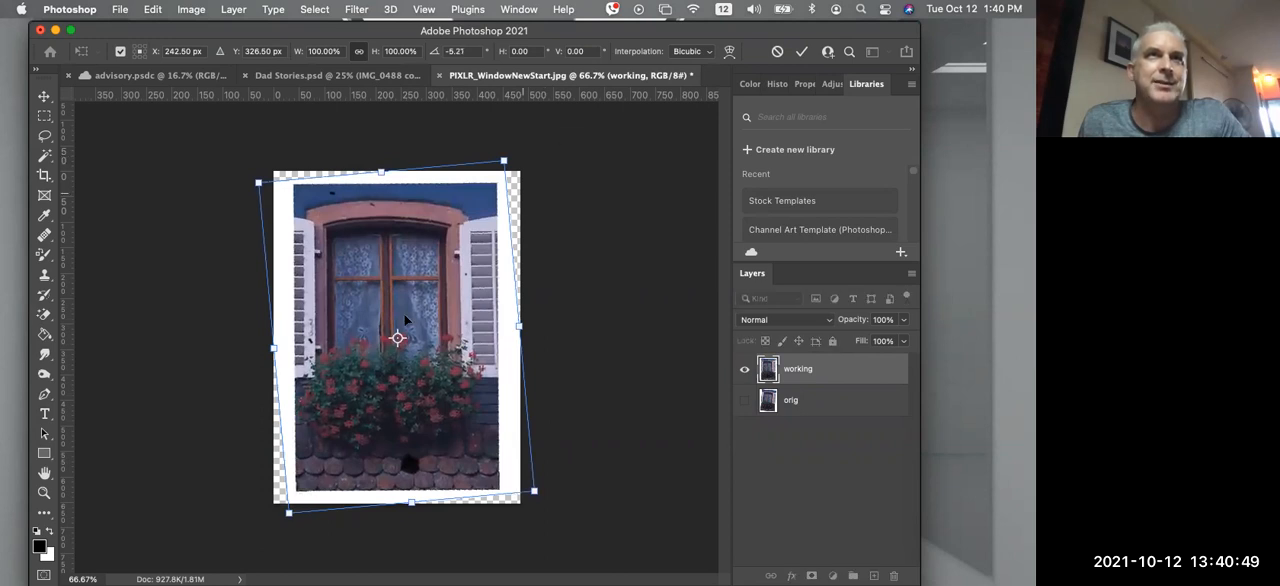
pyautogui.moveTo(405, 312)
pyautogui.mouseDown()
pyautogui.moveTo(410, 300)
pyautogui.moveTo(409, 324)
pyautogui.mouseUp()
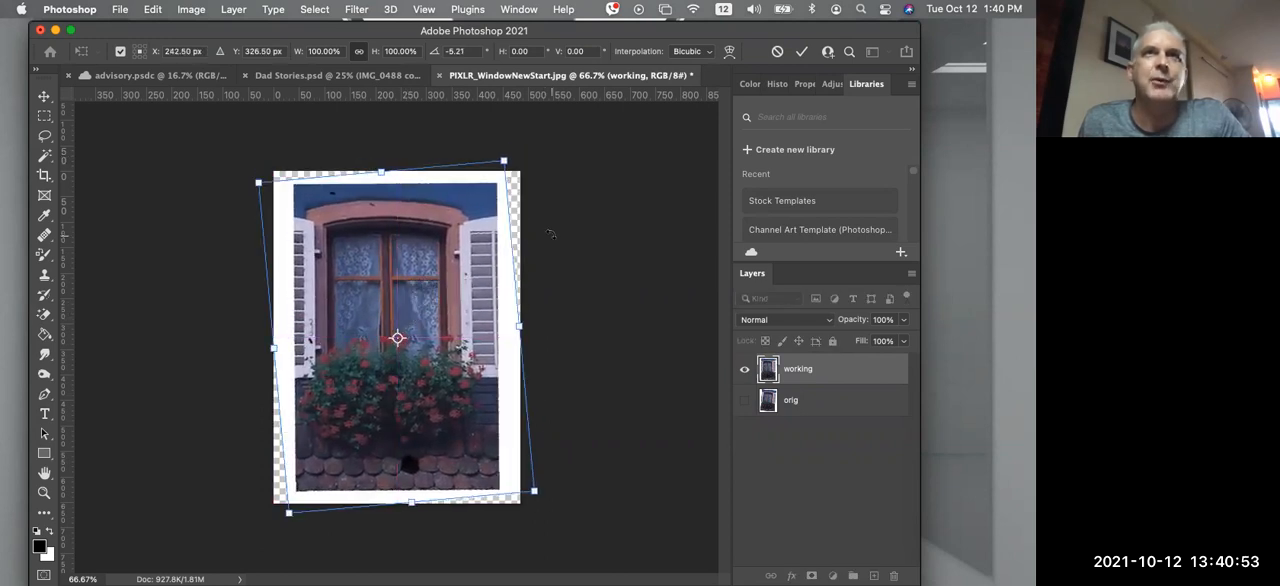
pyautogui.click(801, 51)
pyautogui.press('t')
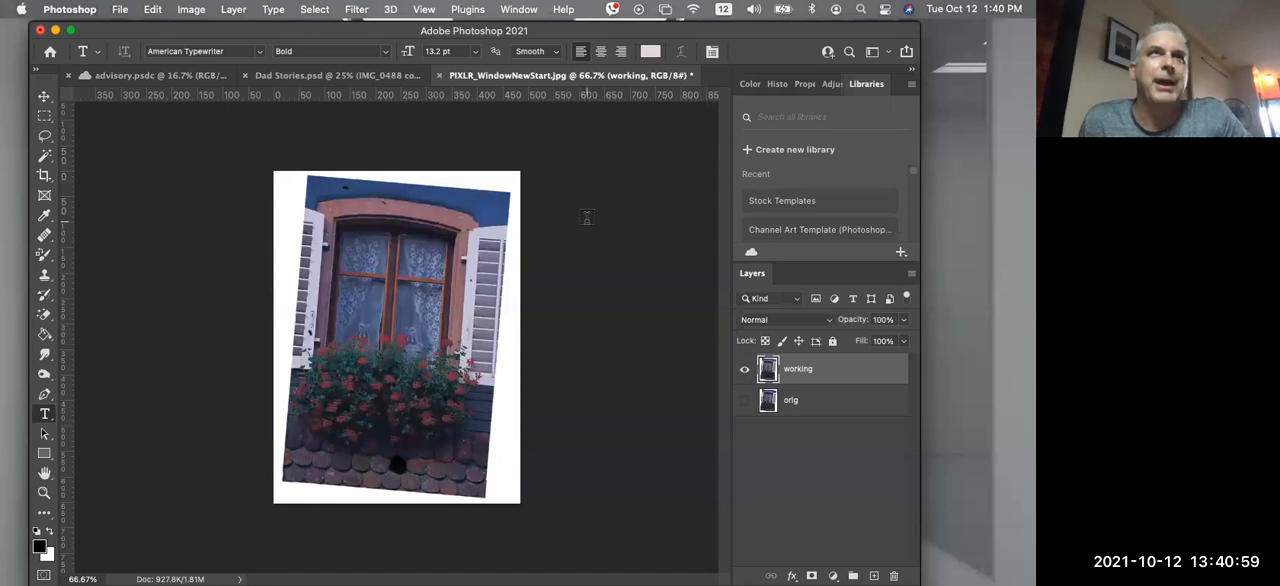
# Place a horizontal and a vertical guide through the upper-left corner of the tilted photo
pyautogui.moveTo(418, 96); pyautogui.dragTo(402, 177)
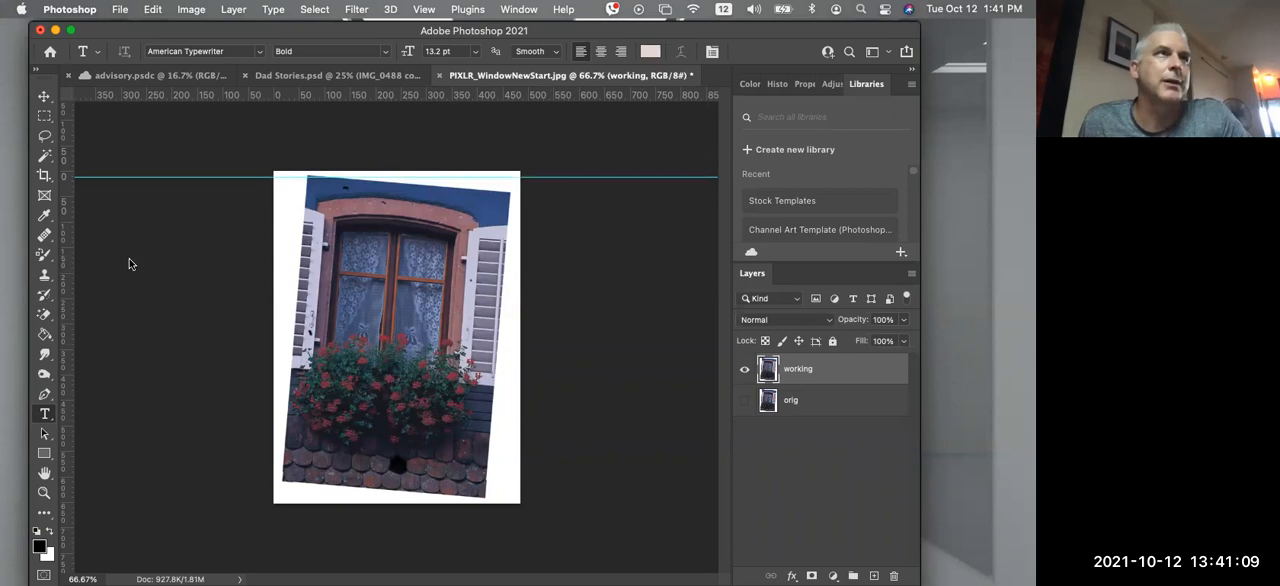
pyautogui.moveTo(64, 250); pyautogui.dragTo(307, 254)
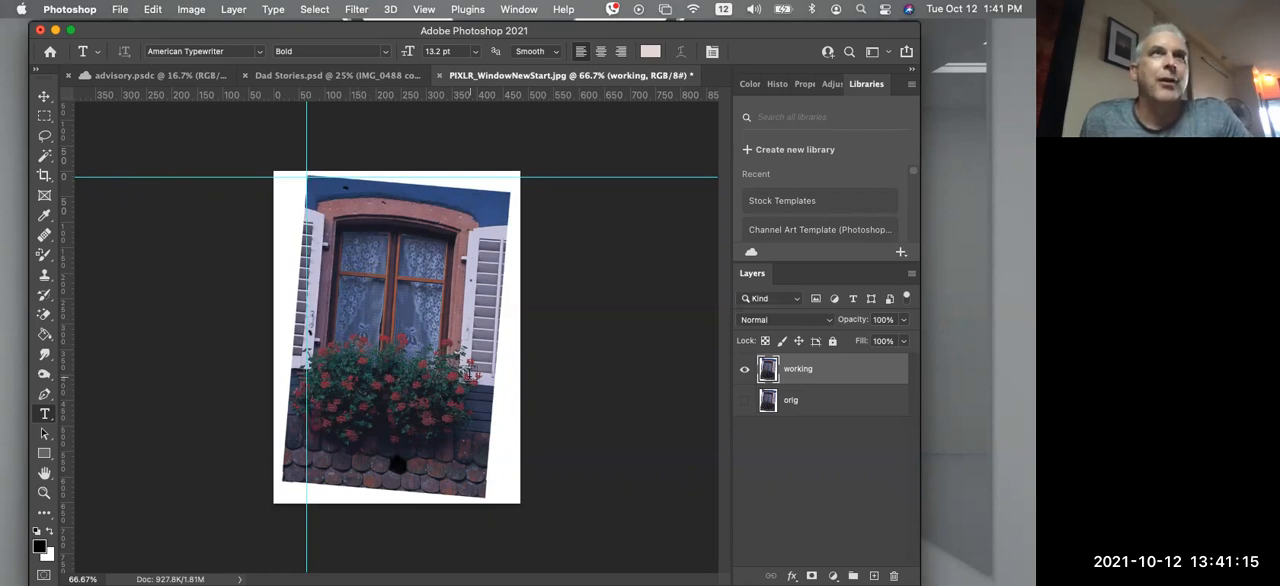
# Free-transform the "working" layer, moving the reference point toward the photo's upper right and rotating the layer to about 6.14°
pyautogui.press('super+t')
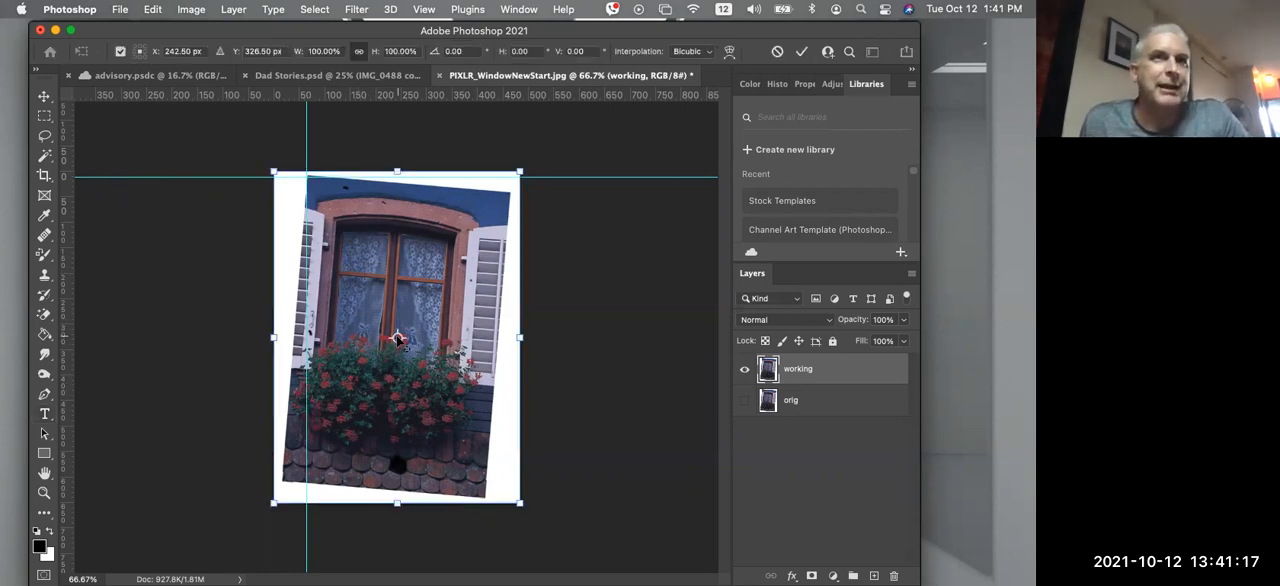
pyautogui.moveTo(398, 338); pyautogui.dragTo(395, 315)
pyautogui.moveTo(558, 242); pyautogui.dragTo(538, 192)
pyautogui.moveTo(395, 315); pyautogui.dragTo(450, 265)
pyautogui.moveTo(557, 174); pyautogui.dragTo(535, 217)
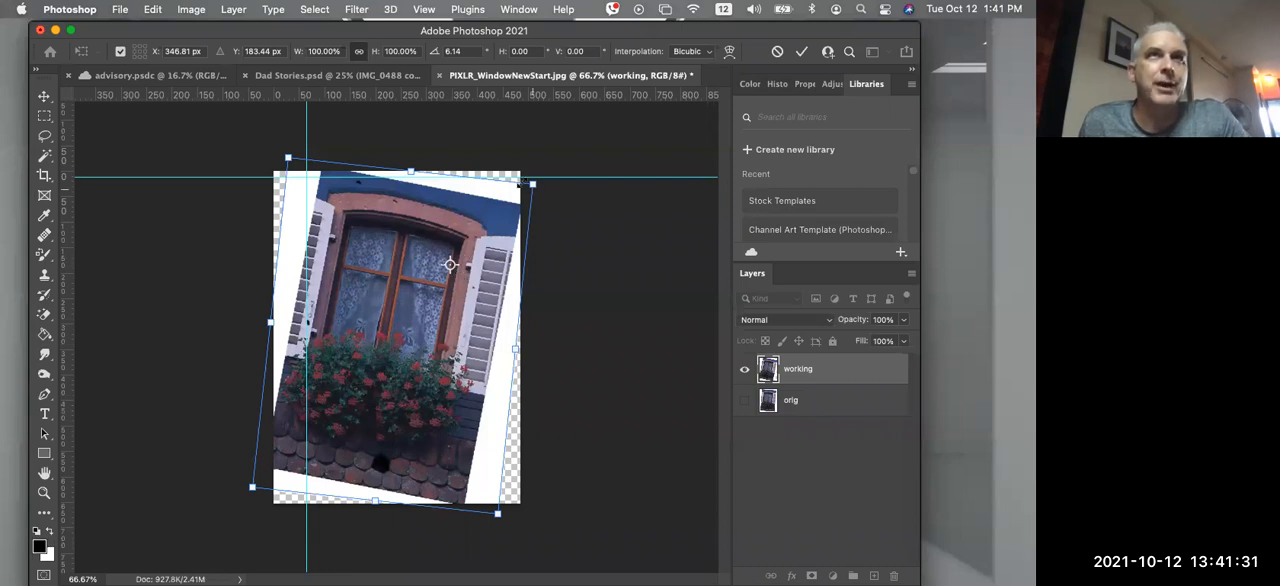
# Reset the transform's reference point to the centre and rotate the "working" layer back to about 0.02°
pyautogui.click(118, 55)
pyautogui.click(118, 55)
pyautogui.click(118, 55)
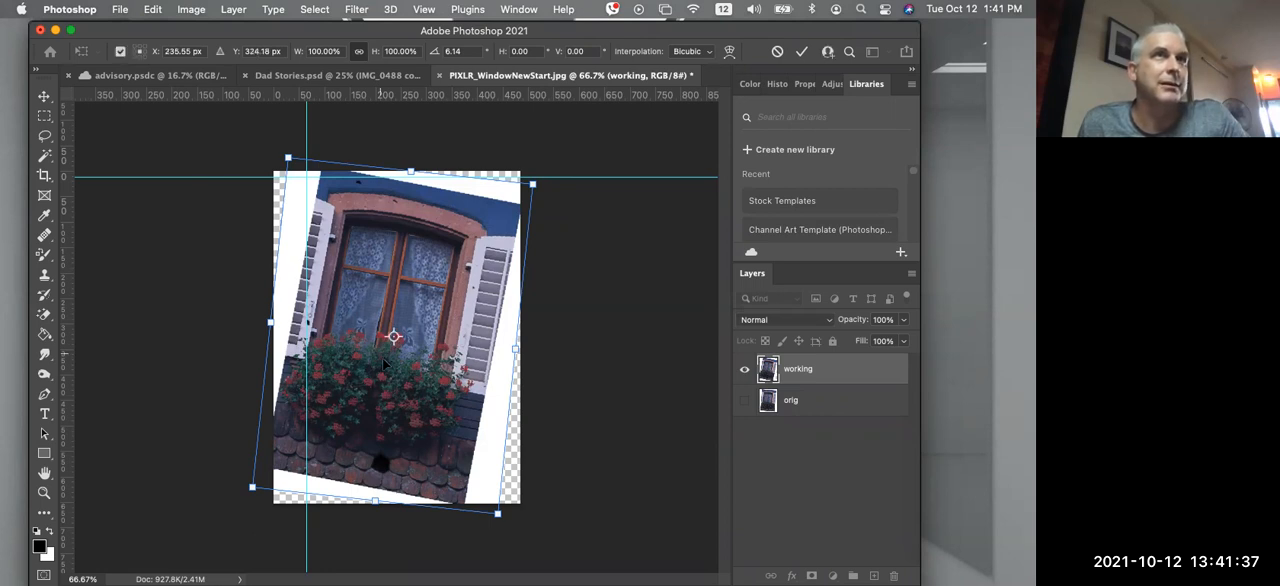
pyautogui.moveTo(565, 172)
pyautogui.mouseDown()
pyautogui.moveTo(533, 130)
pyautogui.moveTo(547, 158)
pyautogui.mouseUp()
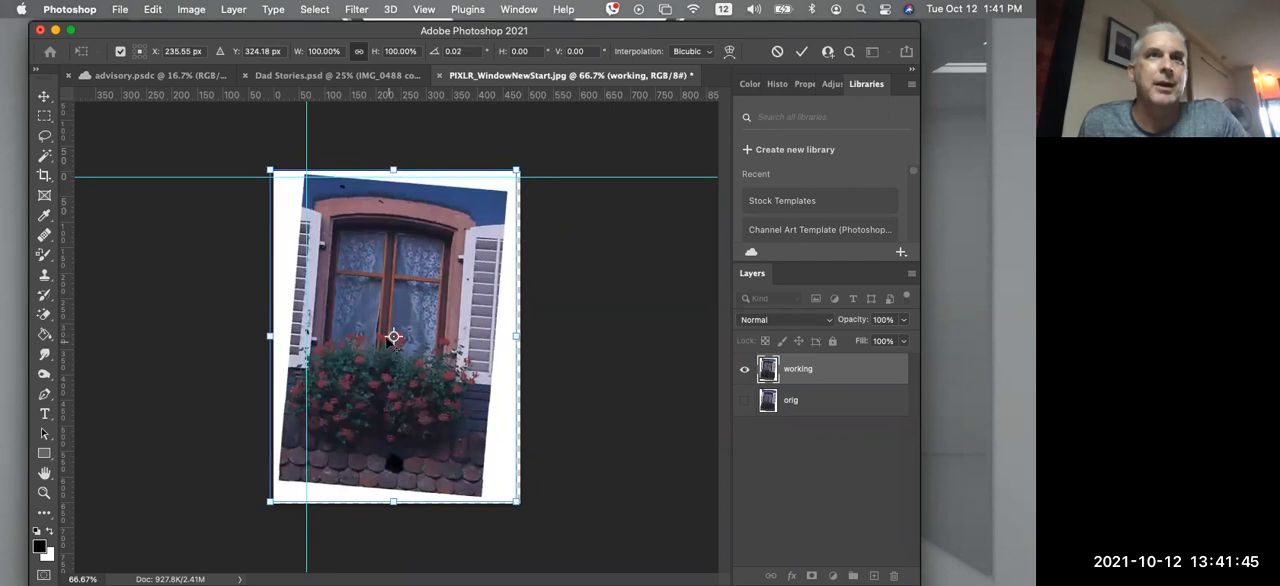
# Move the reference point to the guide intersection and commit a rotation of the "working" layer to about -4.06°
pyautogui.moveTo(393, 337); pyautogui.dragTo(308, 177)
pyautogui.moveTo(541, 162)
pyautogui.mouseDown()
pyautogui.moveTo(548, 110)
pyautogui.moveTo(505, 255)
pyautogui.moveTo(400, 302)
pyautogui.moveTo(533, 186)
pyautogui.moveTo(538, 146)
pyautogui.mouseUp()
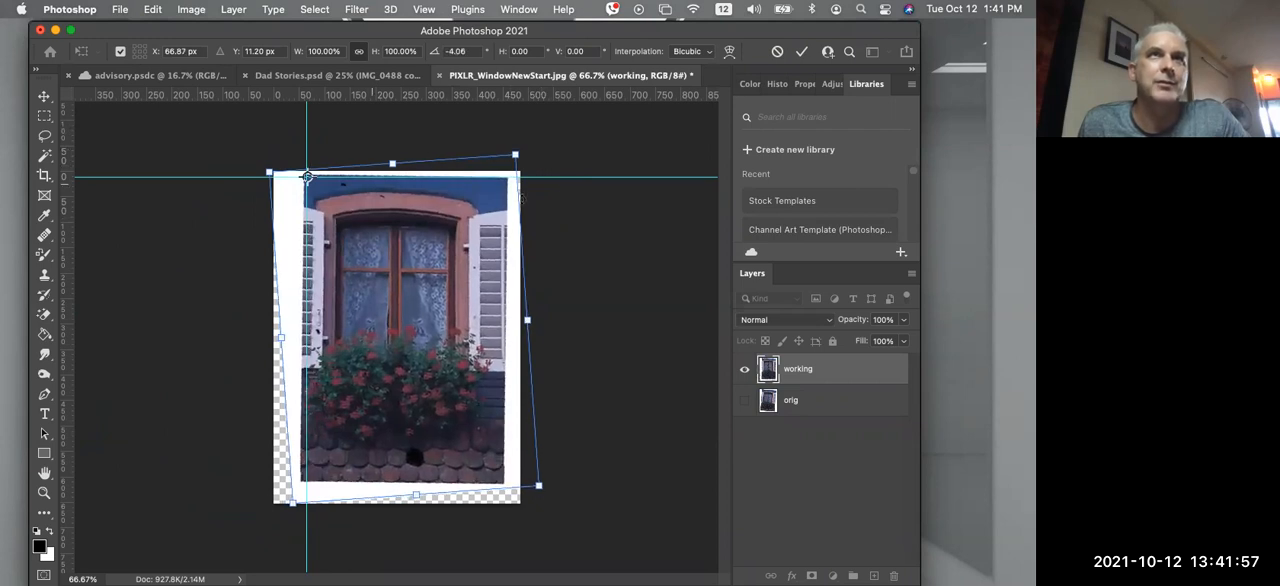
pyautogui.click(801, 51)
pyautogui.press('t')
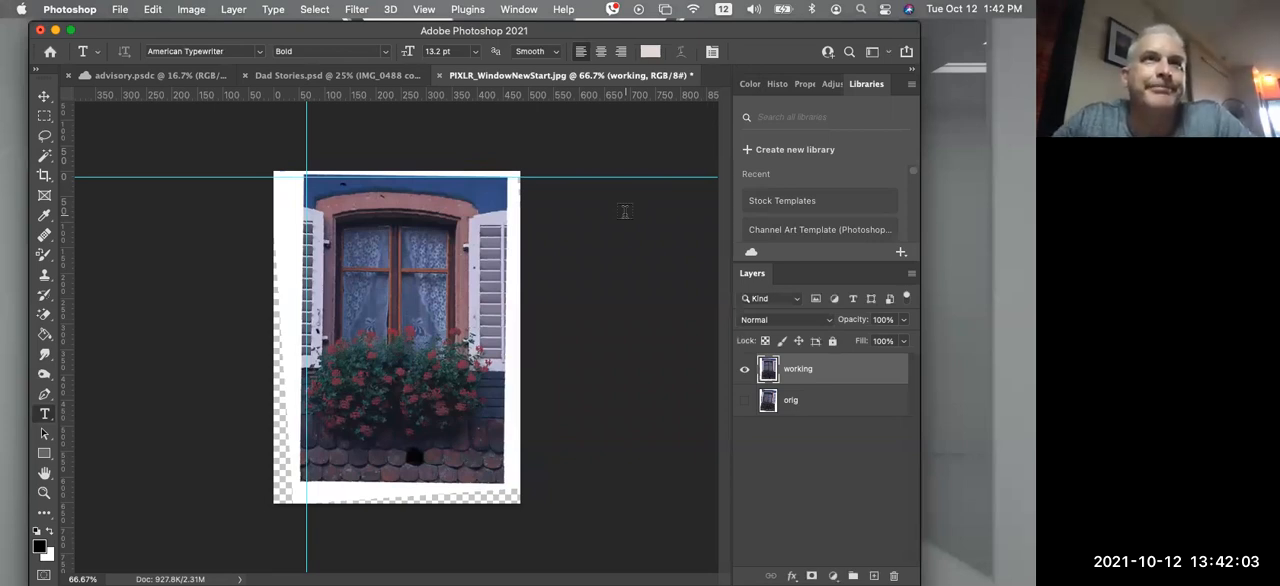
pyautogui.click(399, 291)
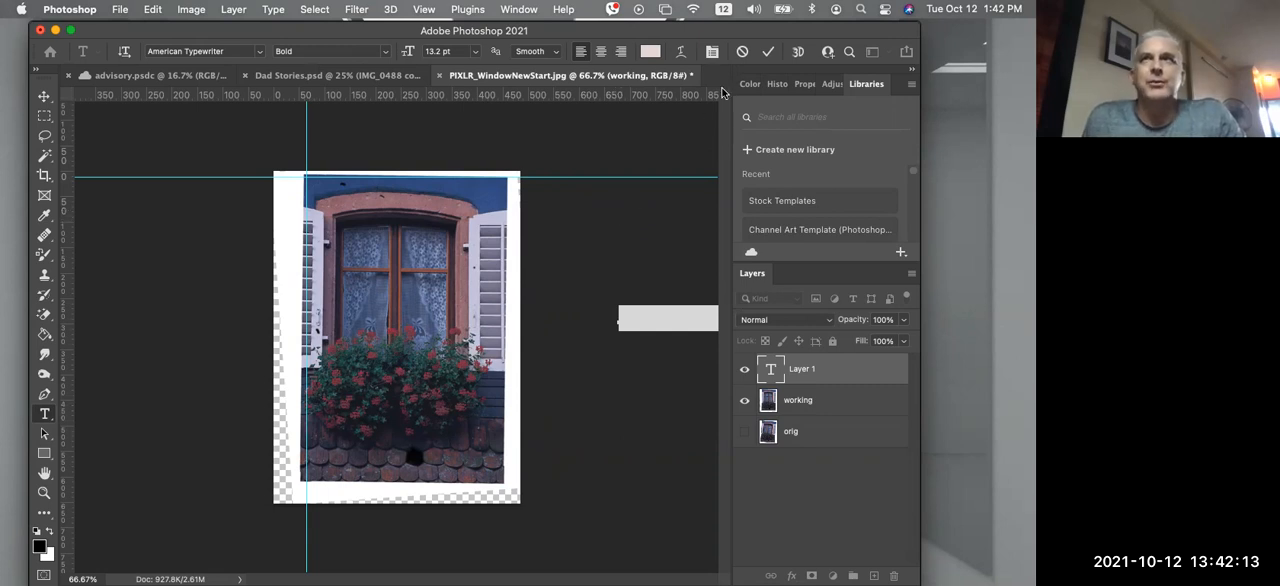
pyautogui.click(742, 51)
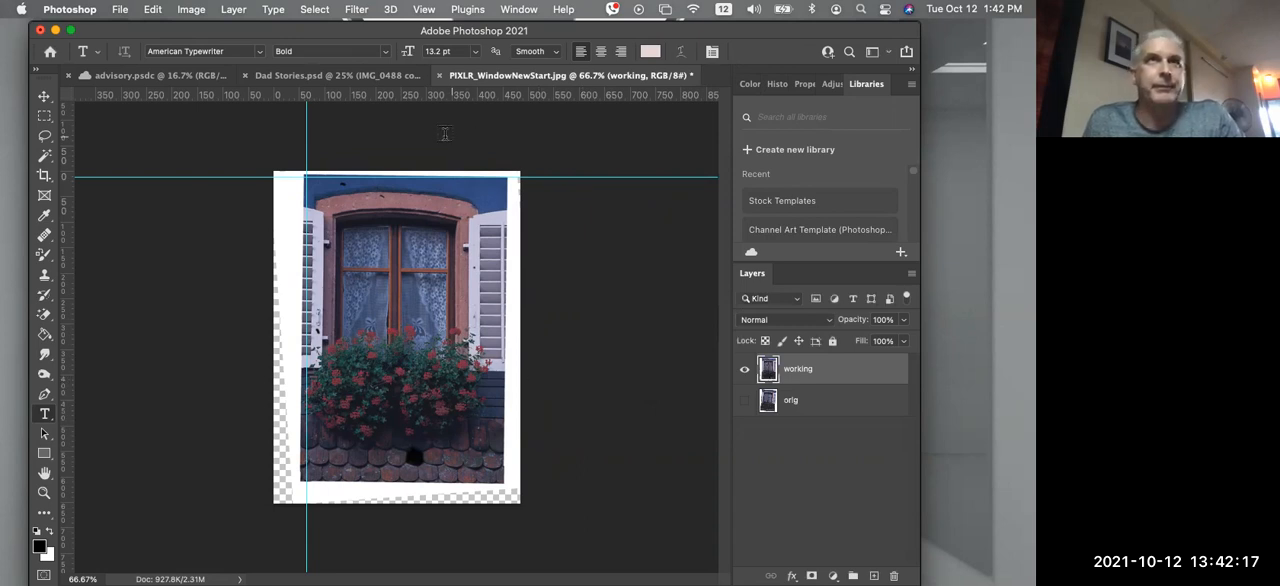
# Free-transform the "working" layer again with the reference point at the guide intersection, rotating it about 0.02°
pyautogui.press('super+t')
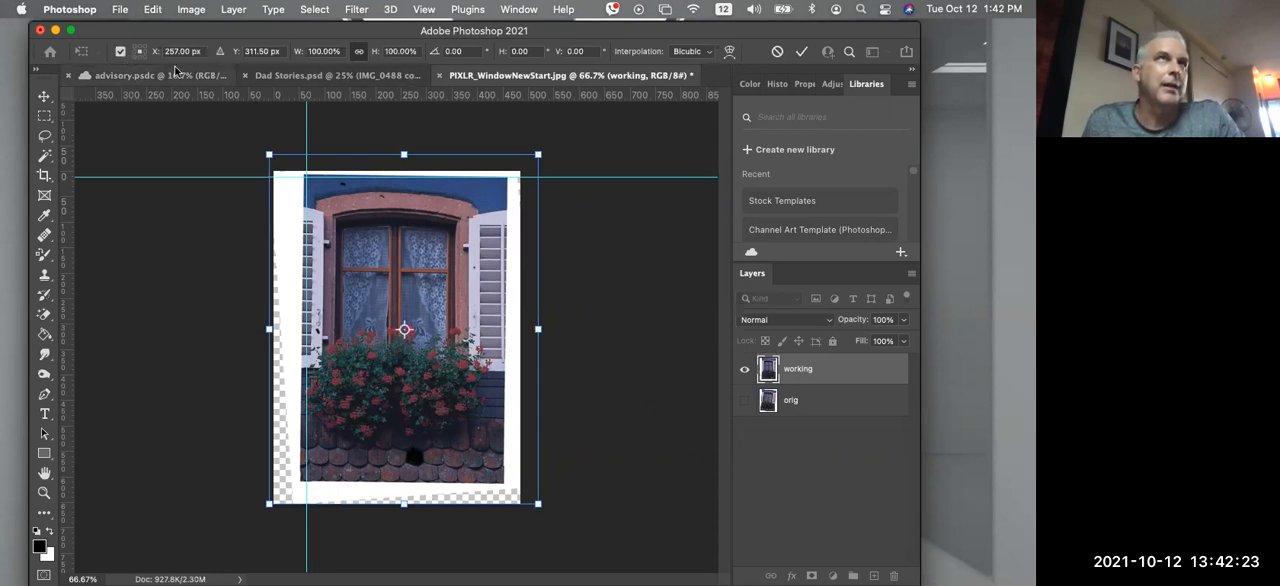
pyautogui.click(121, 52)
pyautogui.click(121, 52)
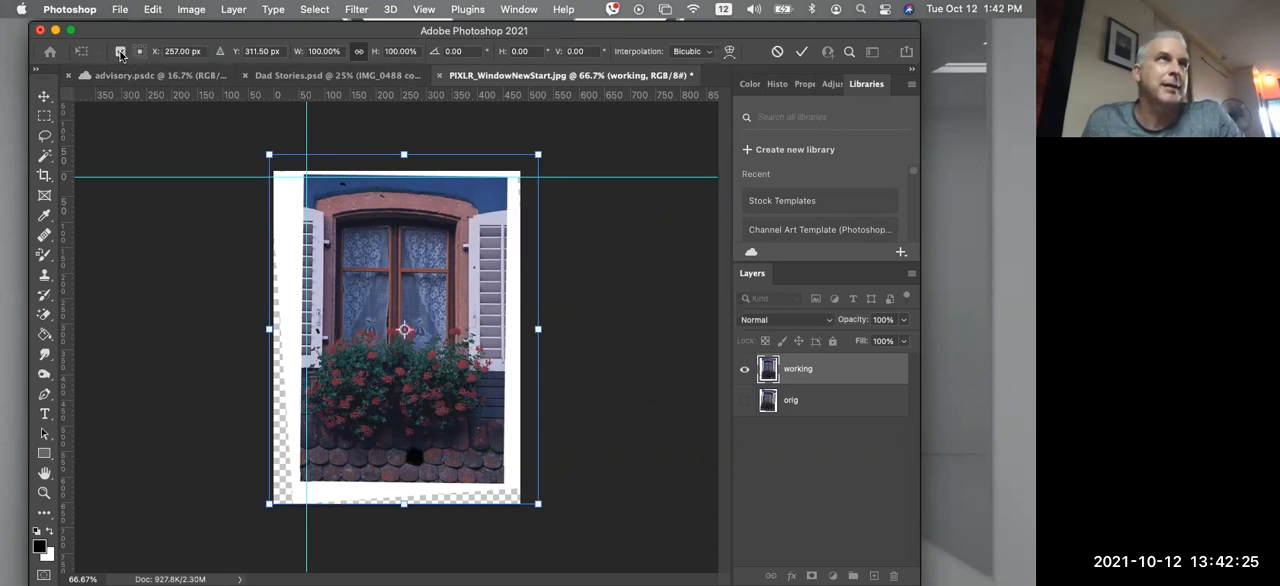
pyautogui.moveTo(404, 329); pyautogui.dragTo(307, 178)
pyautogui.moveTo(567, 168)
pyautogui.mouseDown()
pyautogui.moveTo(572, 212)
pyautogui.moveTo(490, 310)
pyautogui.moveTo(557, 218)
pyautogui.moveTo(545, 163)
pyautogui.mouseUp()
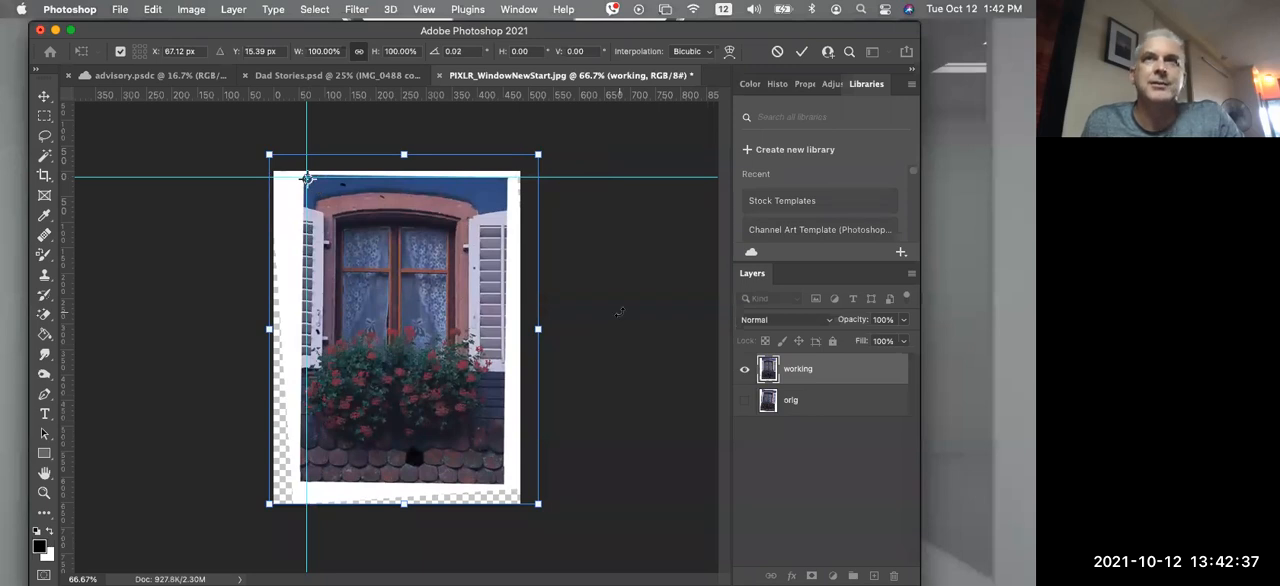
pyautogui.click(802, 50)
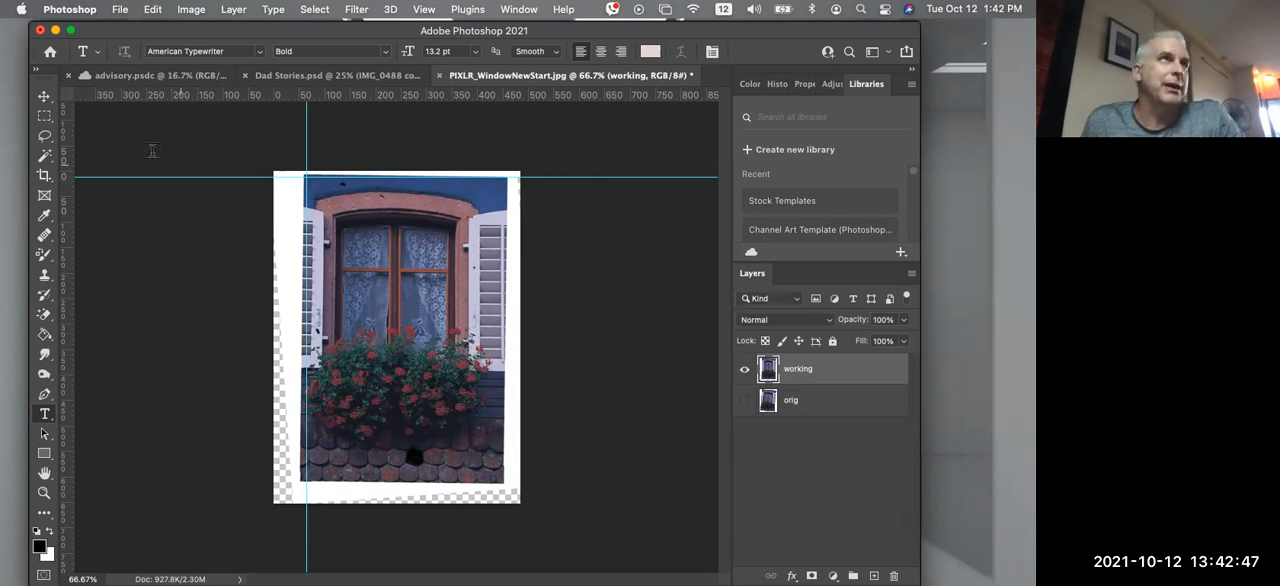
# Select the straightened photo with a rectangular marquee and delete everything outside it from the "working" layer
pyautogui.click(45, 117)
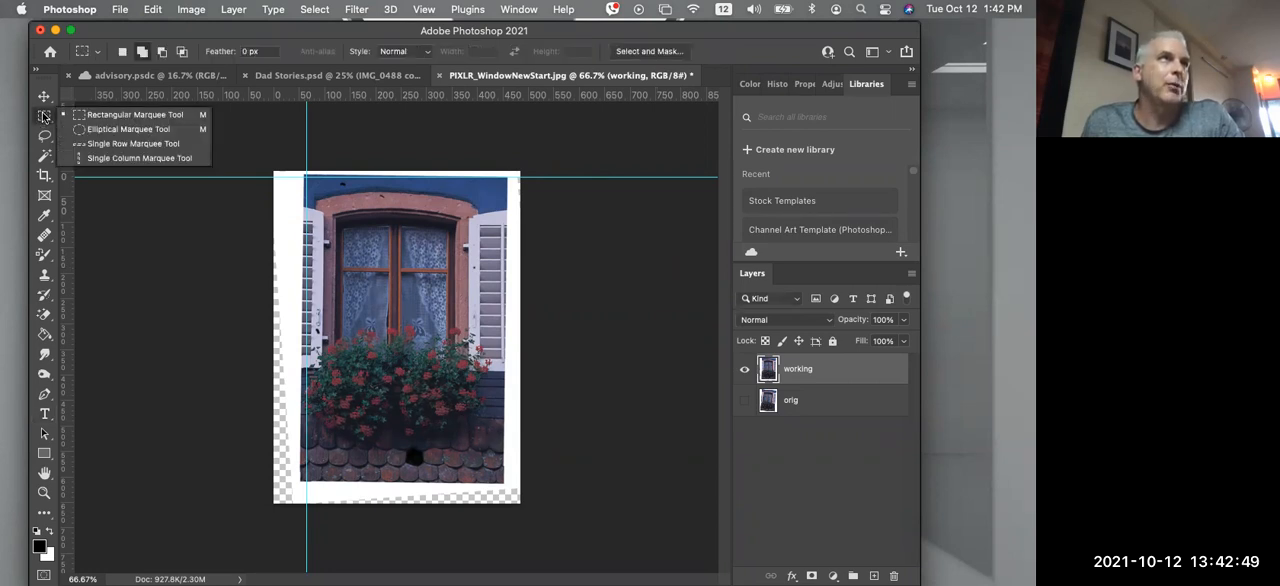
pyautogui.click(82, 117)
pyautogui.moveTo(306, 176); pyautogui.dragTo(505, 483)
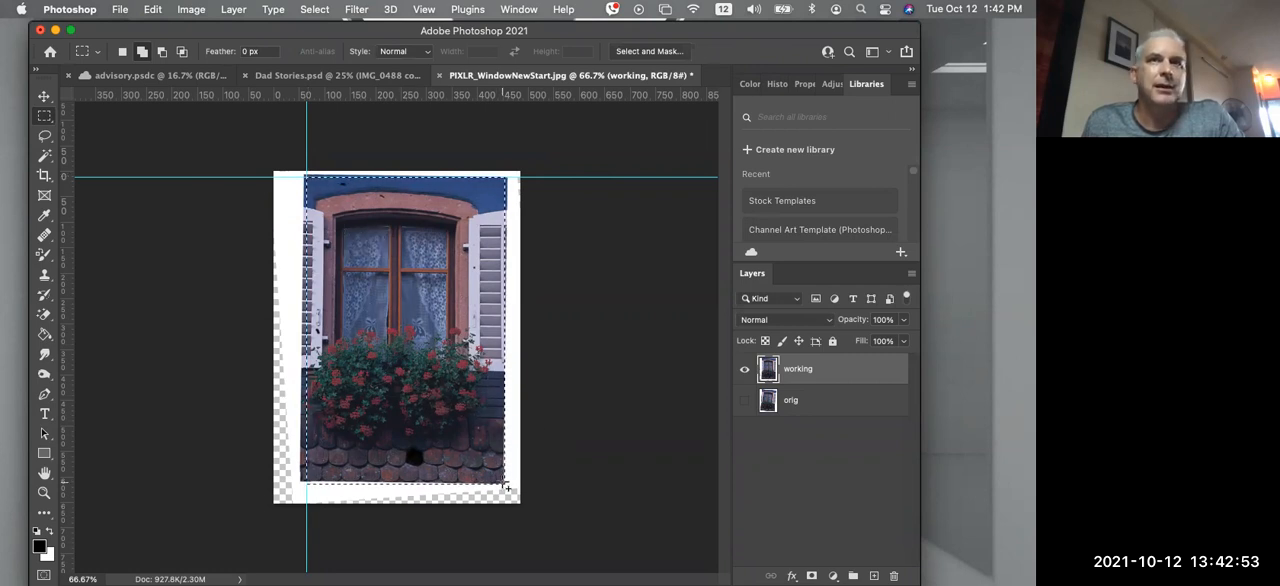
pyautogui.rightClick(418, 236)
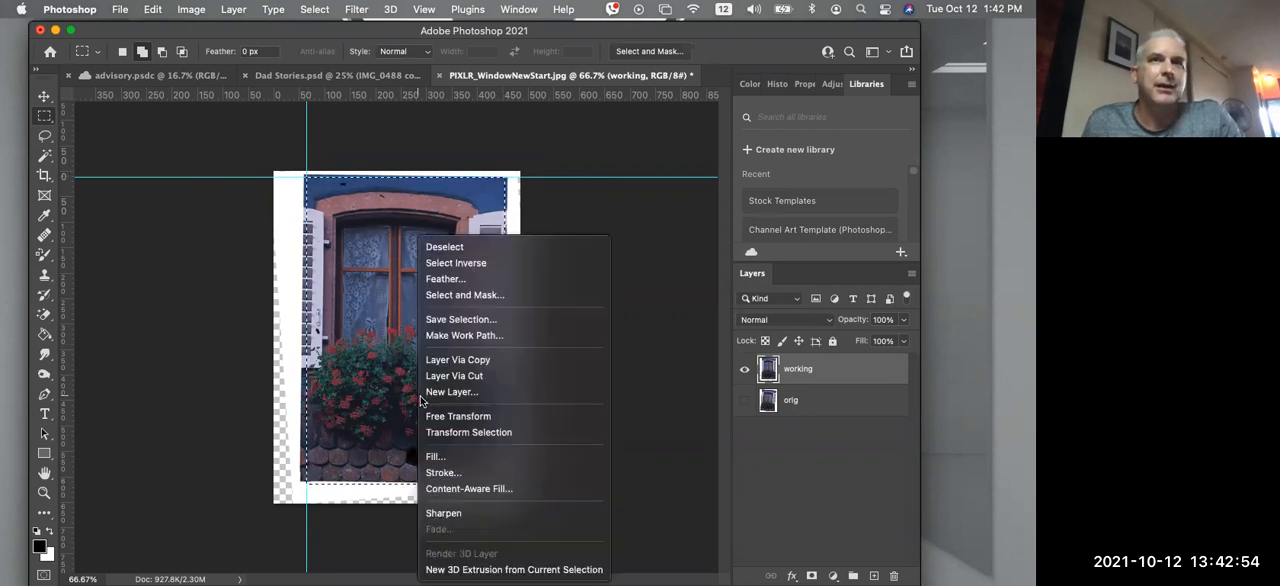
pyautogui.click(451, 264)
pyautogui.press('BackSpace')
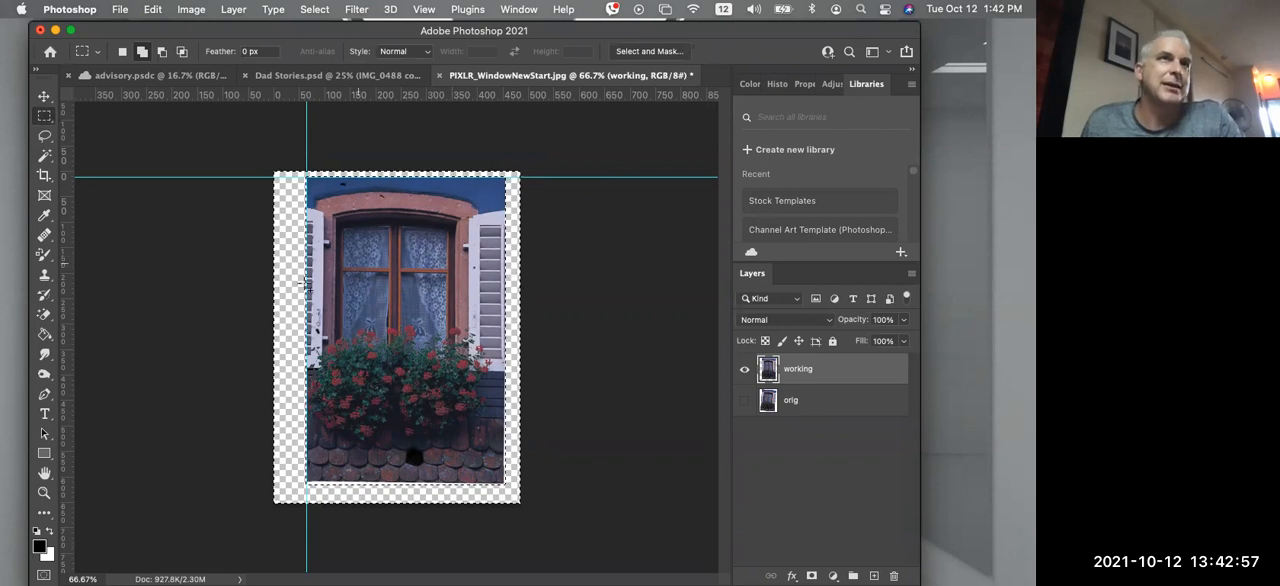
pyautogui.press('super+d')
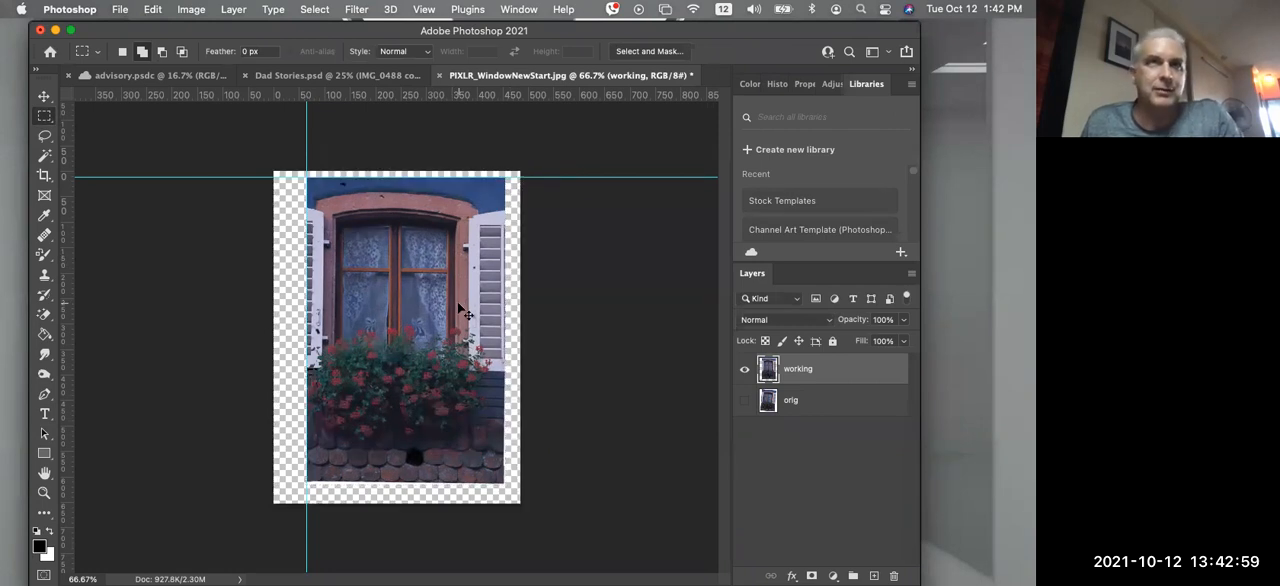
# Start a crop at the 2:3 ratio, drawing the frame in around the straightened window photo
pyautogui.click(44, 175)
pyautogui.moveTo(286, 337); pyautogui.dragTo(296, 343)
pyautogui.moveTo(399, 315); pyautogui.dragTo(398, 300)
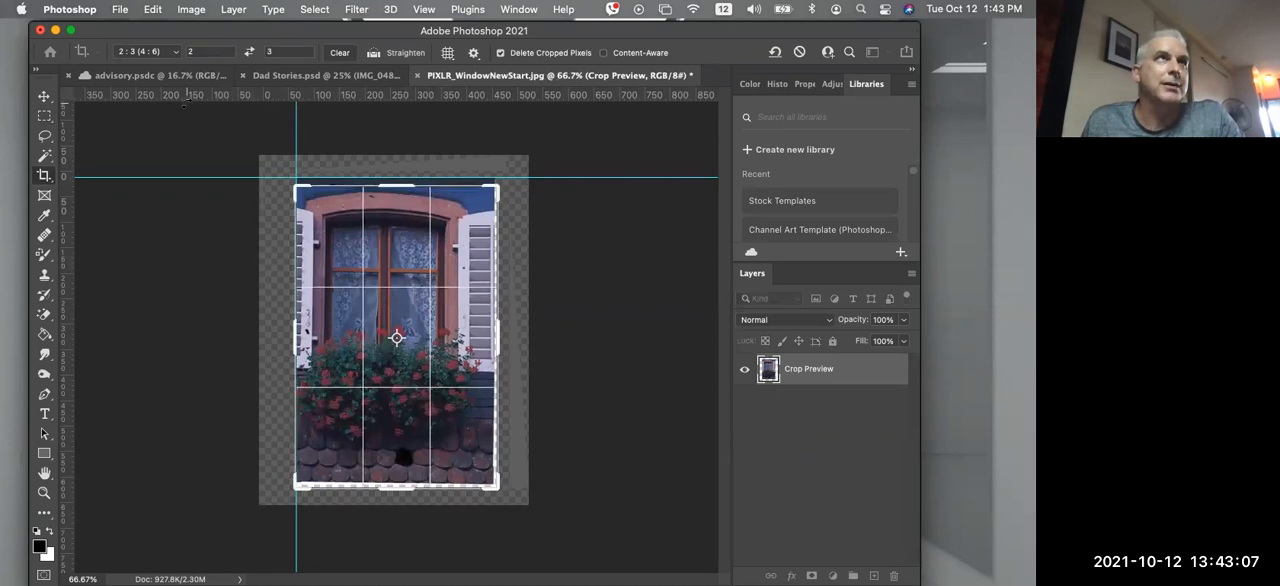
# Try the Original Ratio for the crop and adjust the frame against the photo's left edge
pyautogui.click(177, 52)
pyautogui.scroll(3, 180, 70)
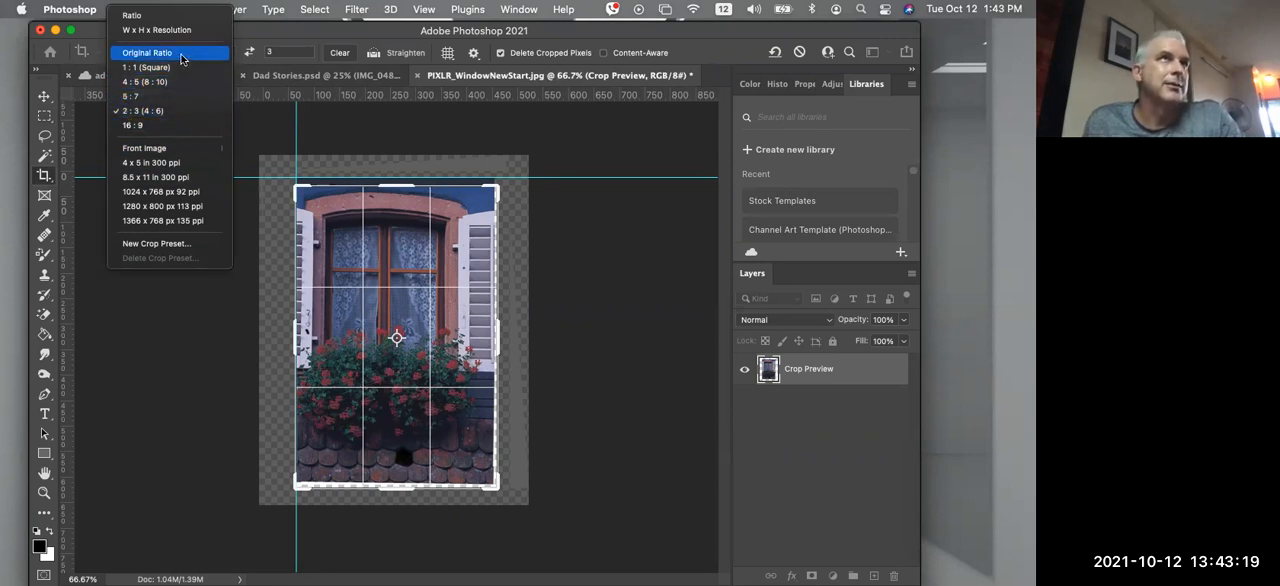
pyautogui.click(147, 52)
pyautogui.moveTo(285, 330); pyautogui.dragTo(295, 334)
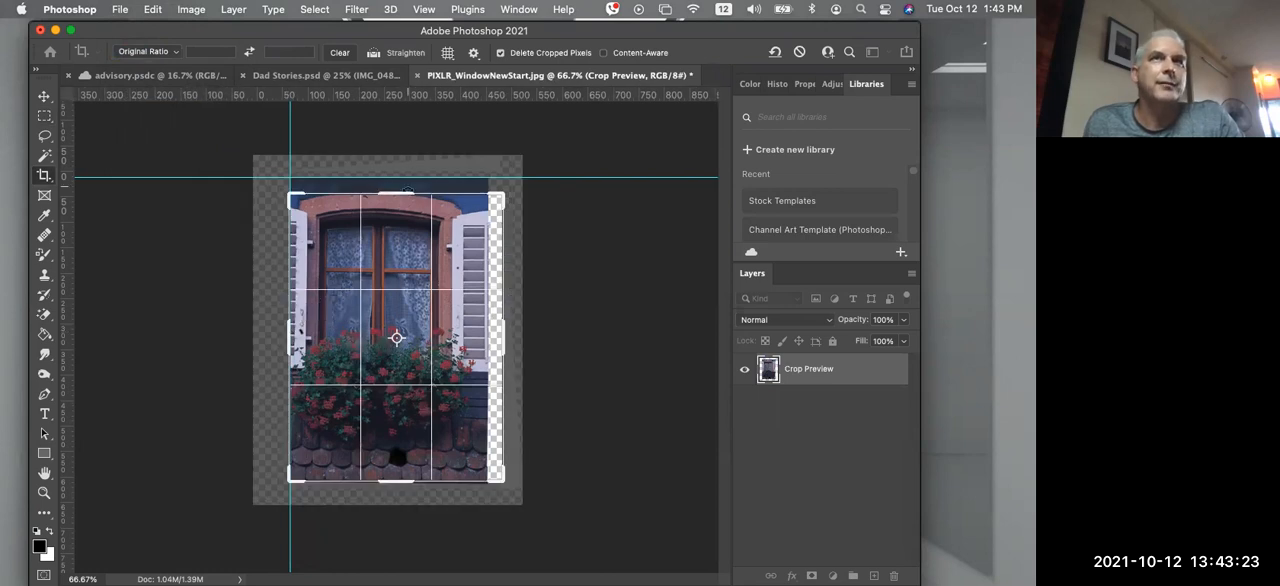
# Set the crop ratio to 2:3 (4:6), fit the frame inside the photo's edges and apply the crop
pyautogui.click(148, 52)
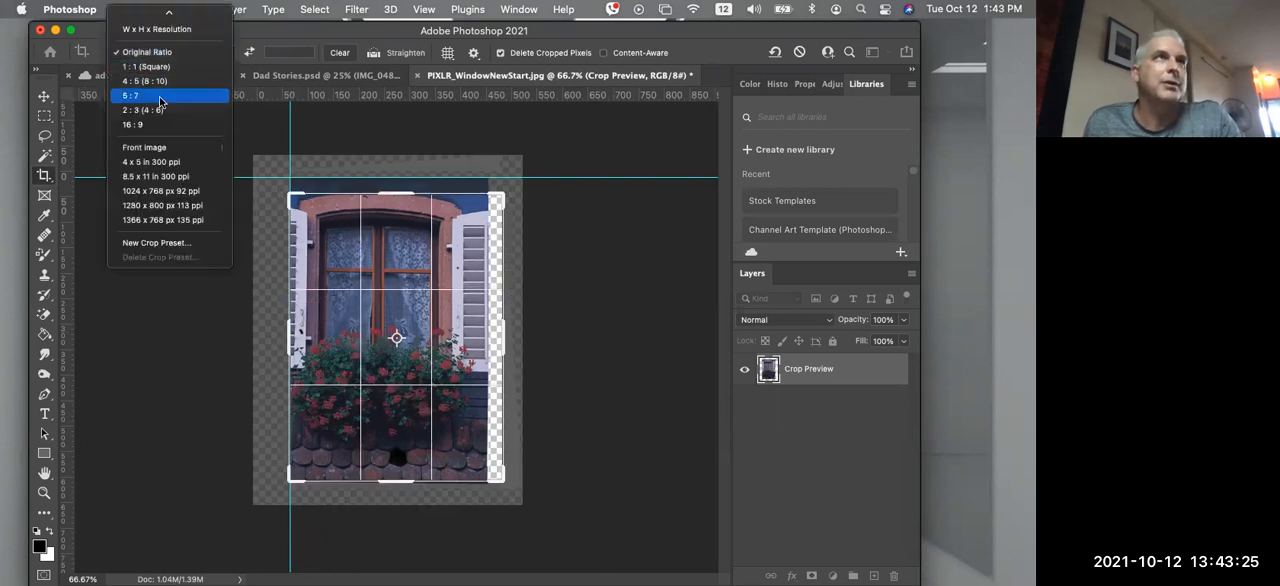
pyautogui.click(155, 110)
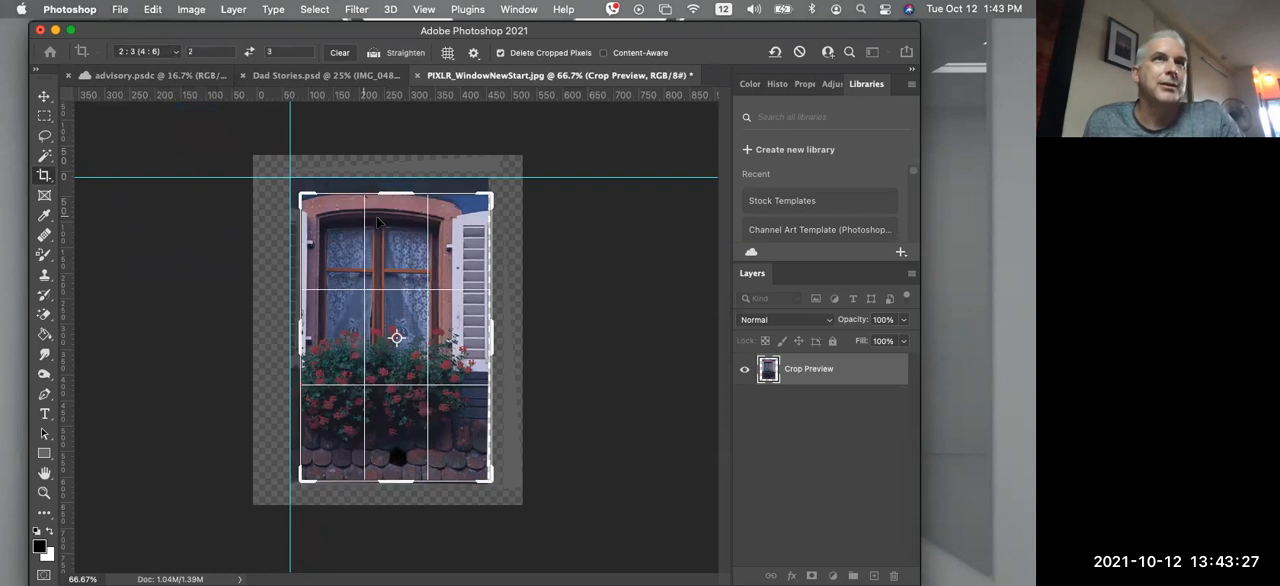
pyautogui.moveTo(298, 192); pyautogui.dragTo(293, 181)
pyautogui.moveTo(503, 491); pyautogui.dragTo(494, 489)
pyautogui.moveTo(499, 350)
pyautogui.mouseDown()
pyautogui.moveTo(480, 341)
pyautogui.moveTo(494, 343)
pyautogui.moveTo(499, 369)
pyautogui.mouseUp()
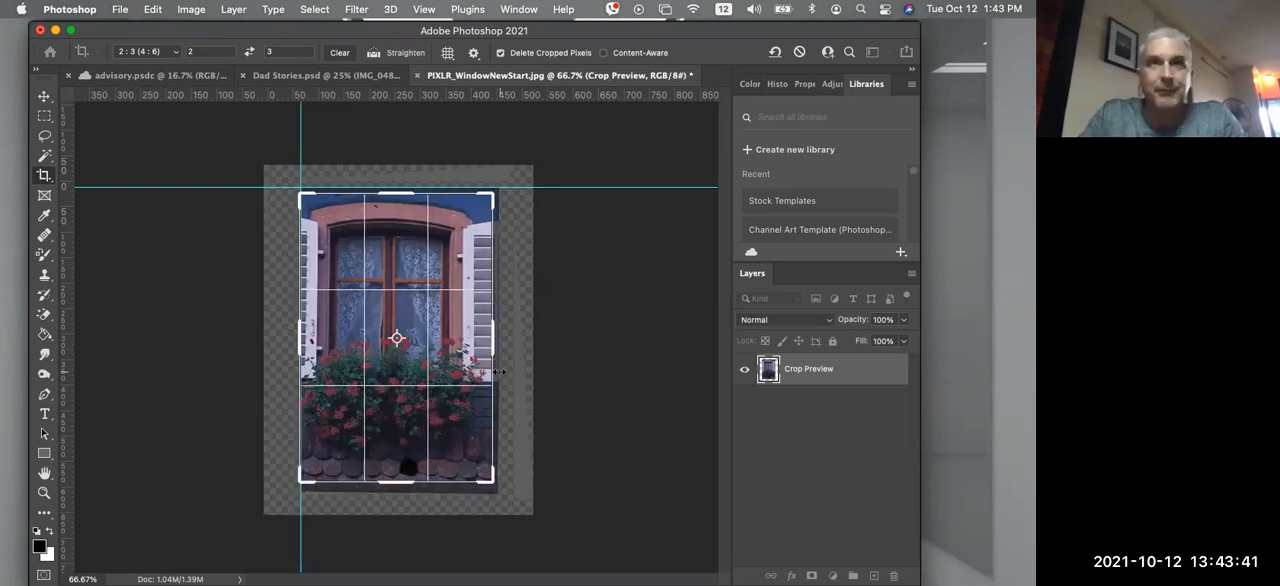
pyautogui.press('Return')
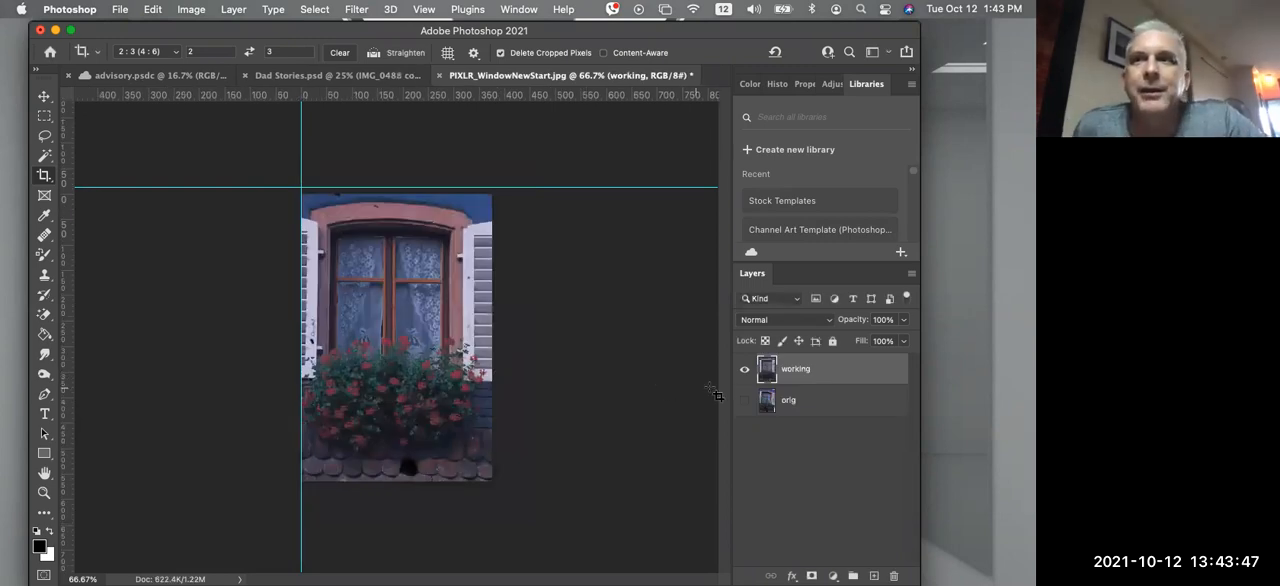
# Show the "orig" layer and toggle the visibility of the "working" layer to compare the two
pyautogui.click(745, 401)
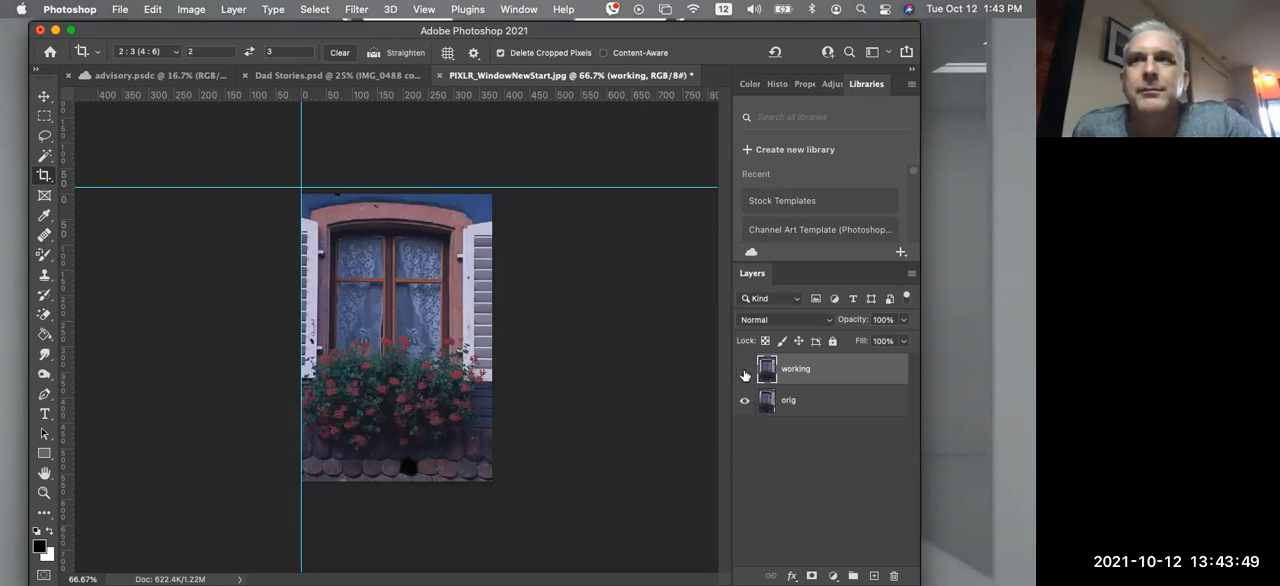
pyautogui.click(744, 372)
pyautogui.click(744, 372)
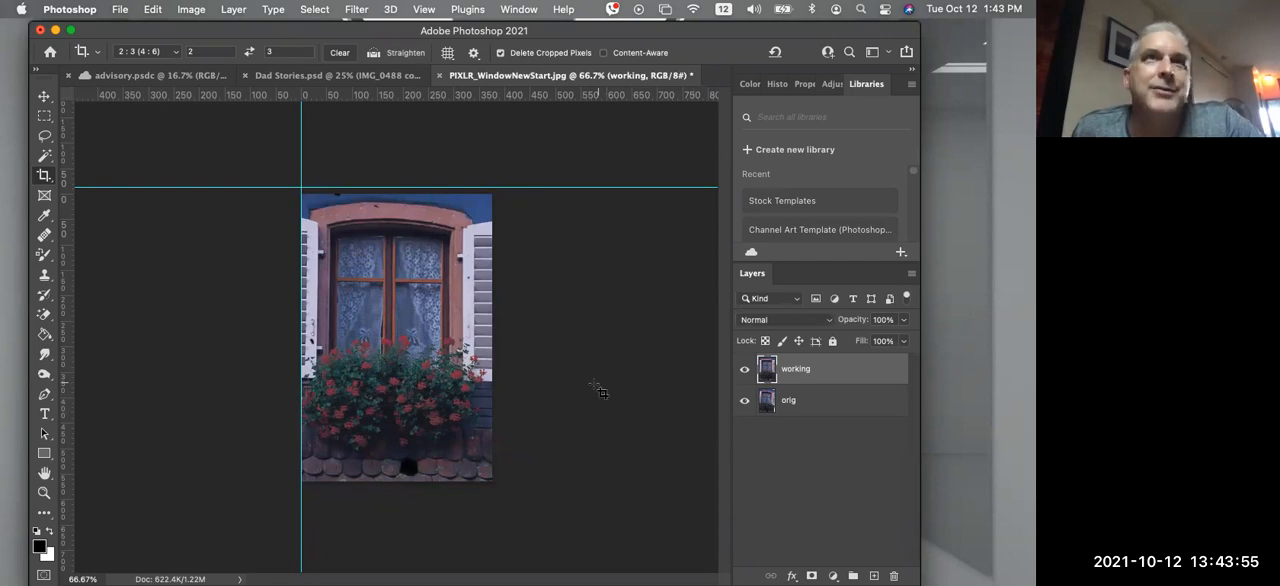
# Try brightening the "working" layer with a Brightness/Contrast adjustment at brightness 42
pyautogui.press('super')
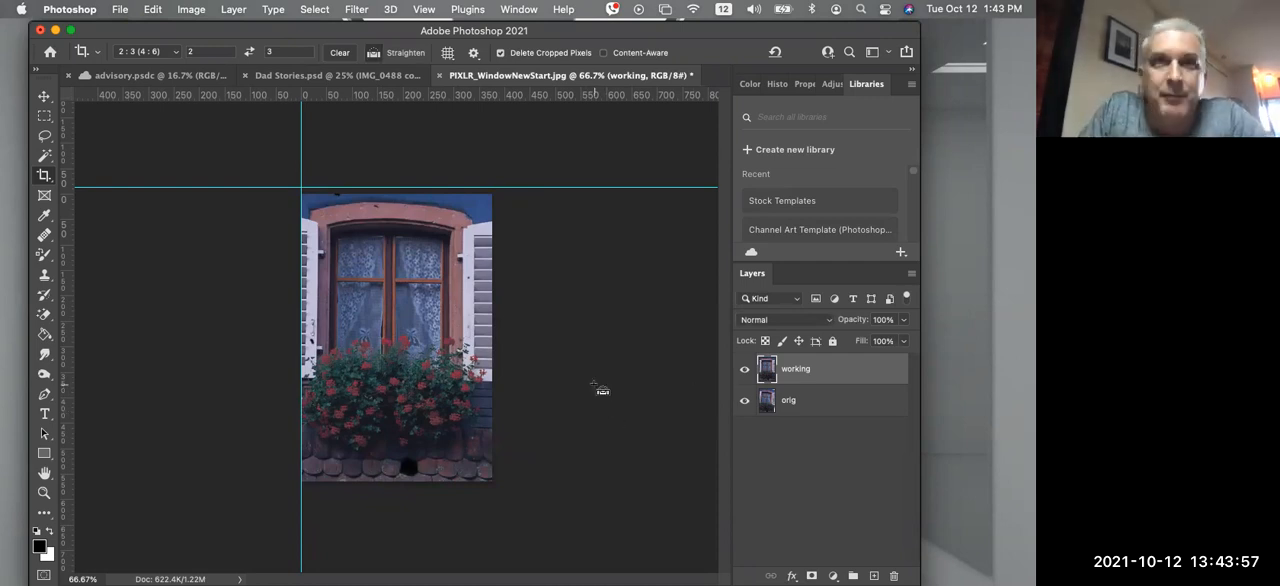
pyautogui.press('super+1')
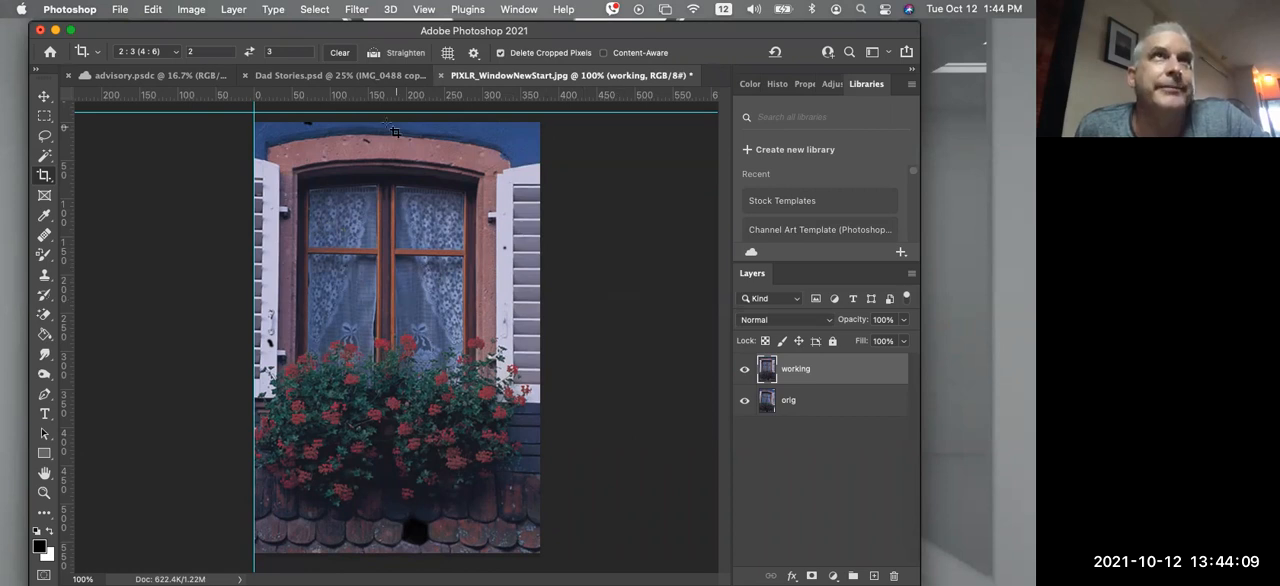
pyautogui.click(195, 10)
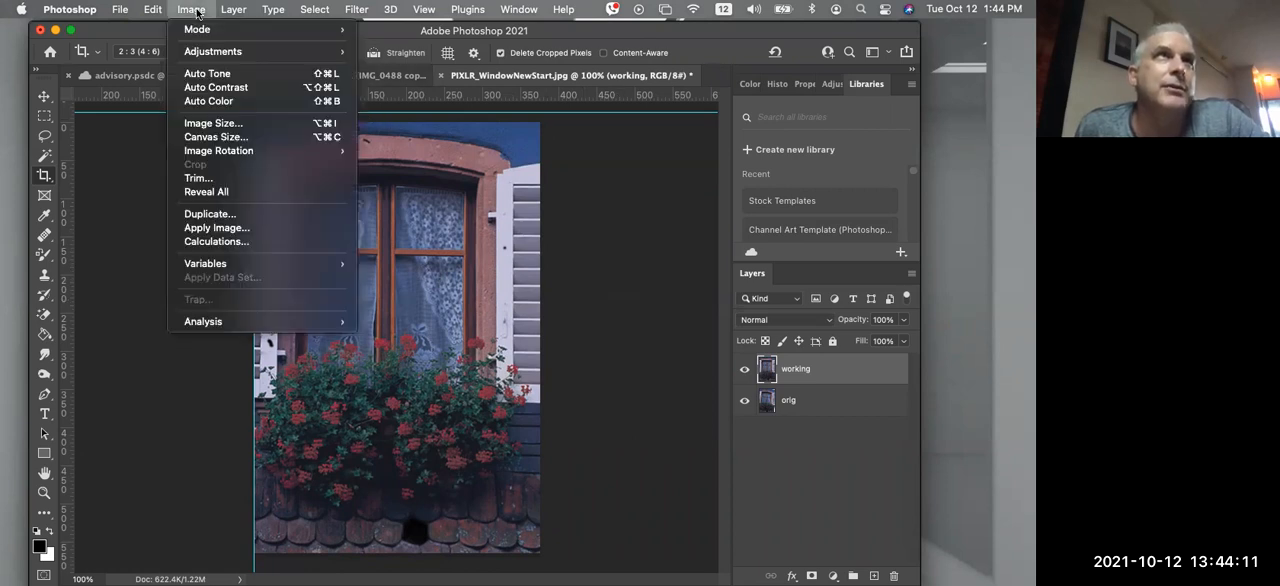
pyautogui.moveTo(213, 55)
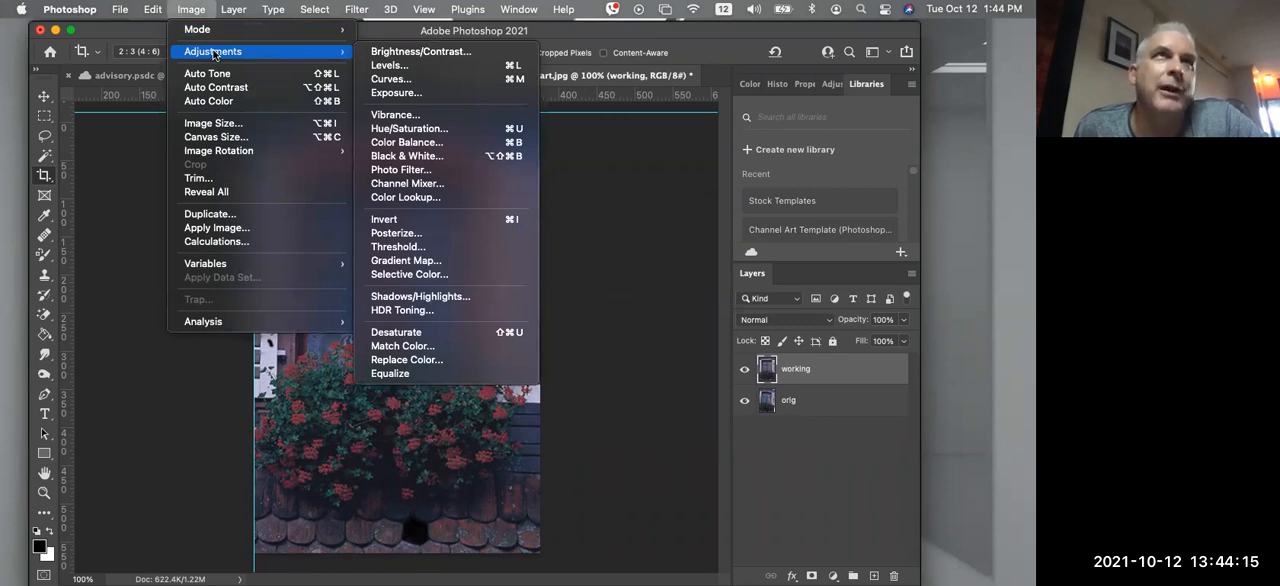
pyautogui.click(405, 52)
pyautogui.moveTo(481, 201); pyautogui.dragTo(502, 206)
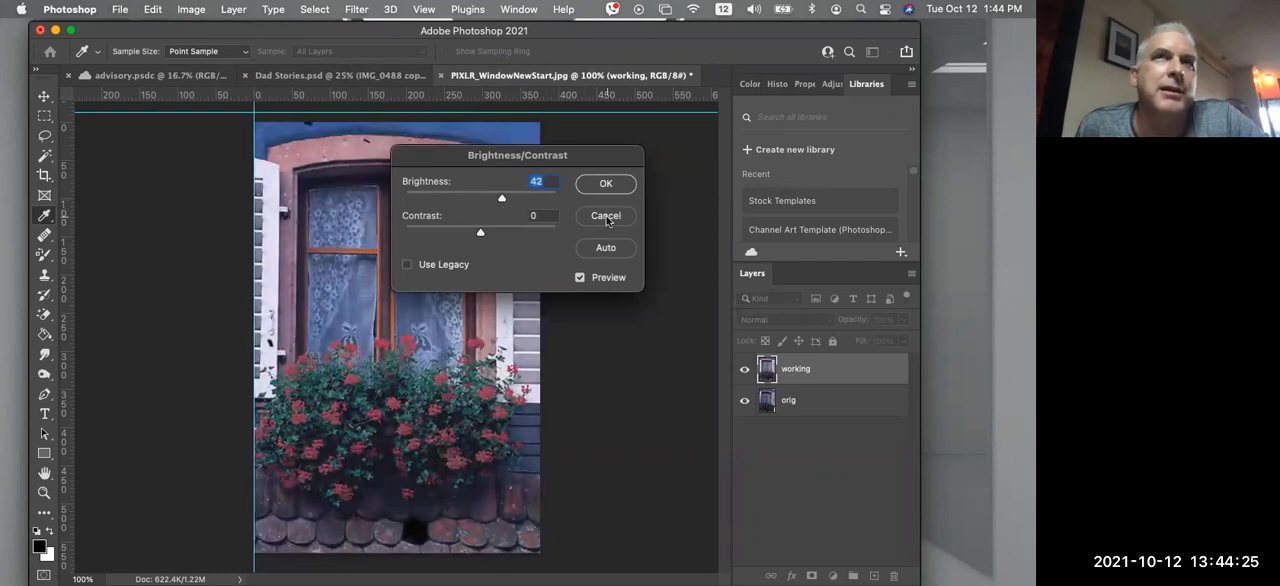
pyautogui.click(606, 215)
# Apply another 2:3 crop with the frame around the whole window image
pyautogui.press('c')
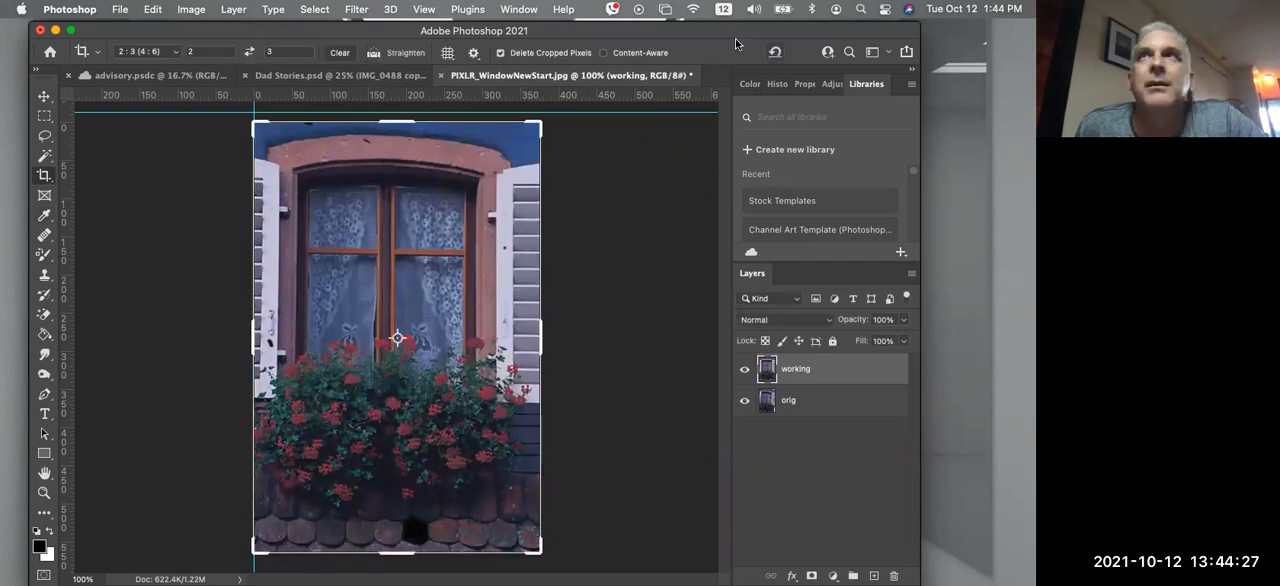
pyautogui.click(640, 187)
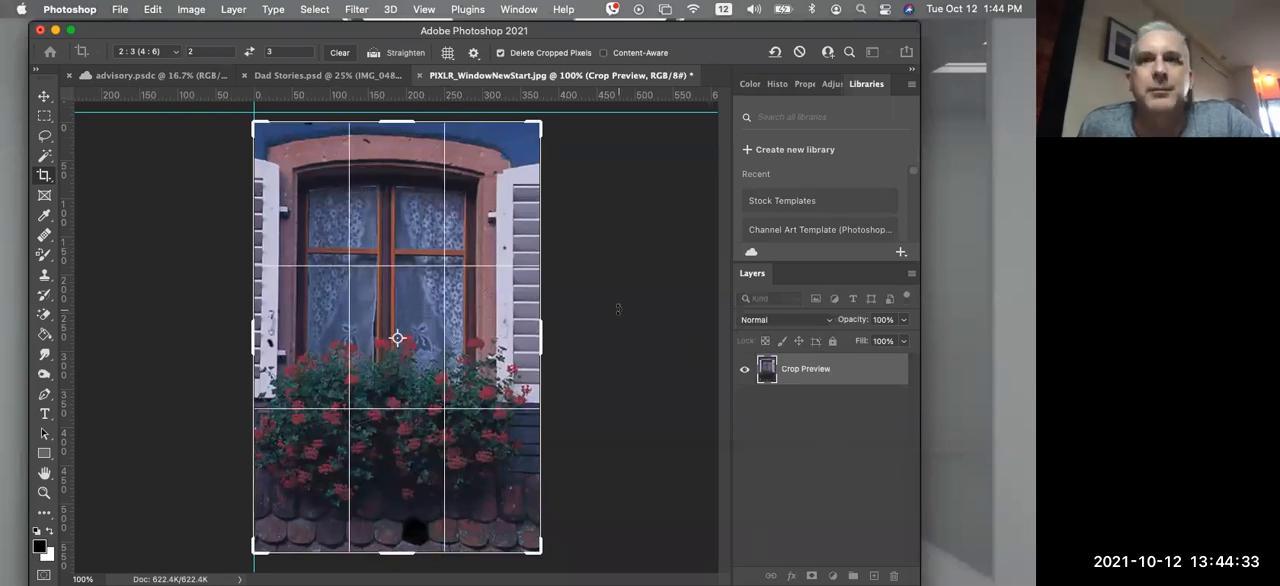
pyautogui.press('Return')
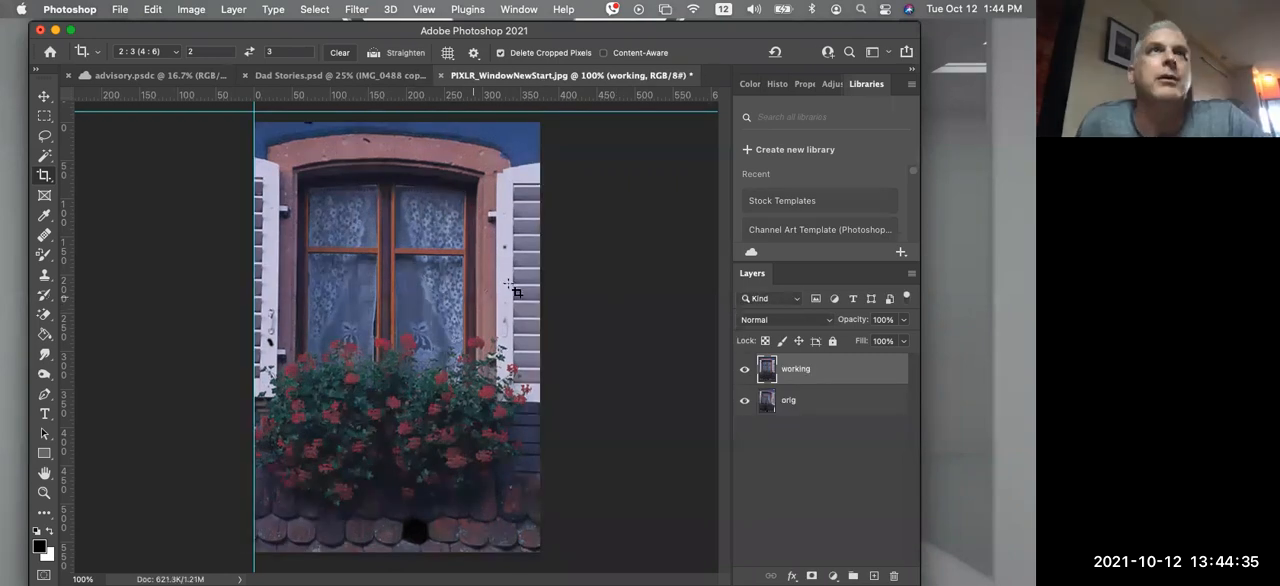
# Try brightening the "working" layer with an Exposure adjustment at +1.90
pyautogui.click(193, 10)
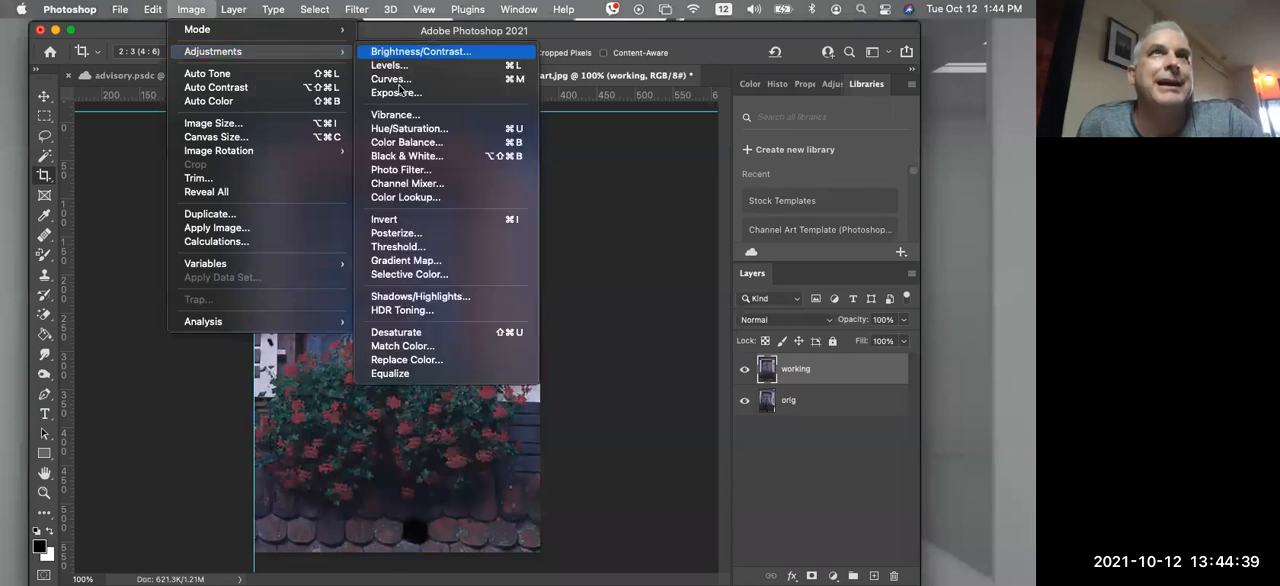
pyautogui.click(400, 93)
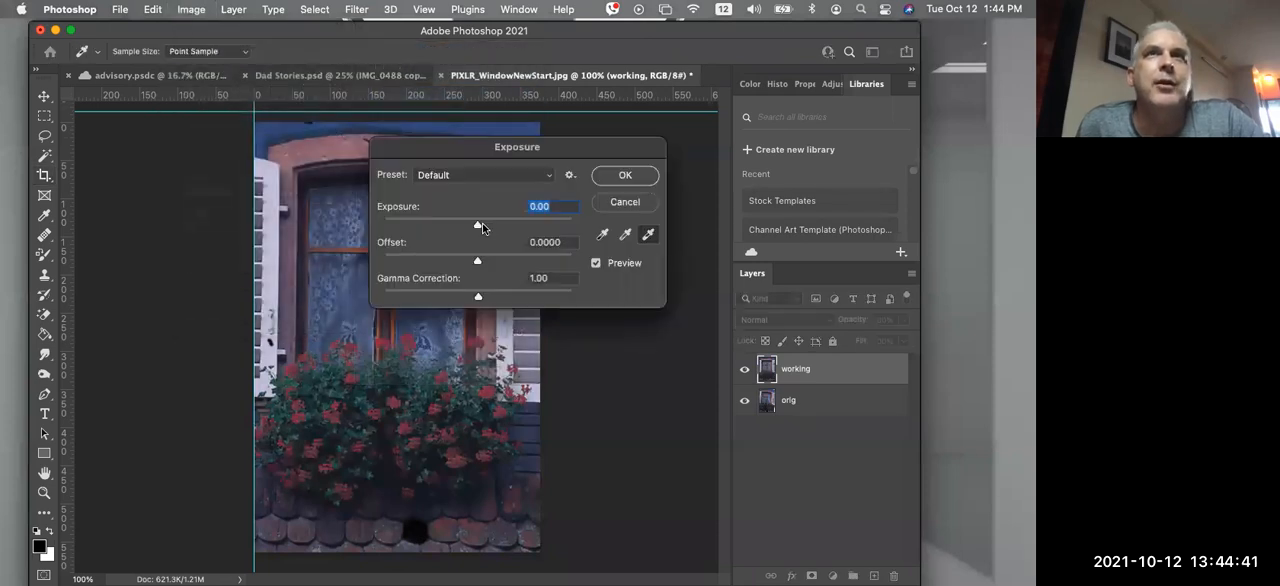
pyautogui.moveTo(470, 225); pyautogui.dragTo(504, 221)
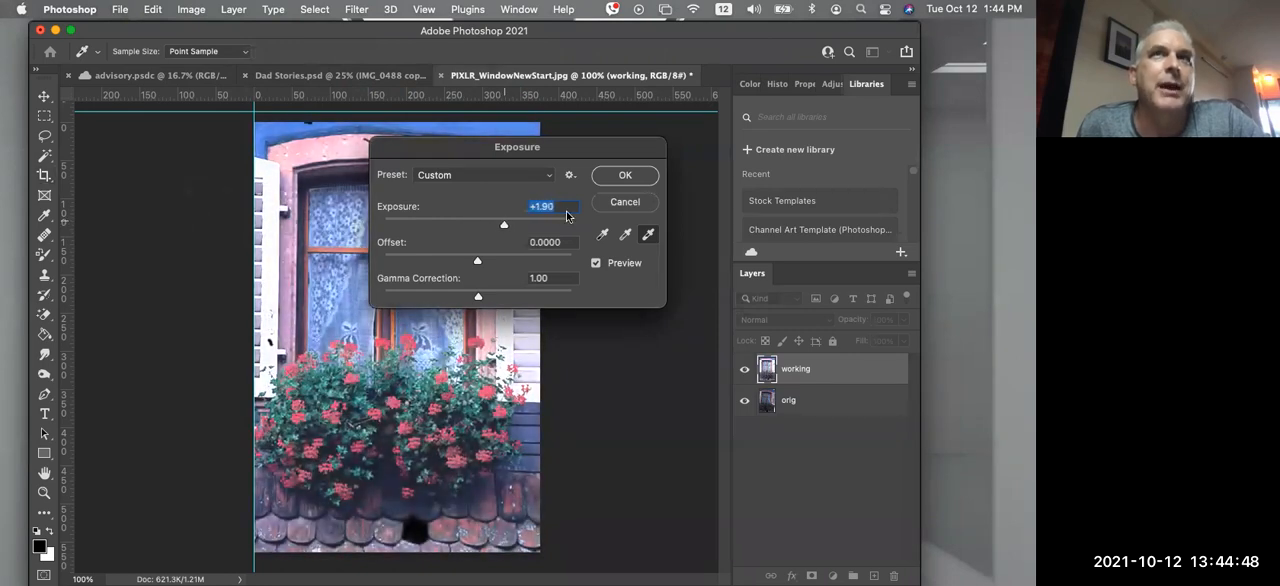
pyautogui.click(624, 202)
pyautogui.press('c')
# Try lightening the "working" layer's midtones with an RGB Curves point at input 82, output 136
pyautogui.click(191, 9)
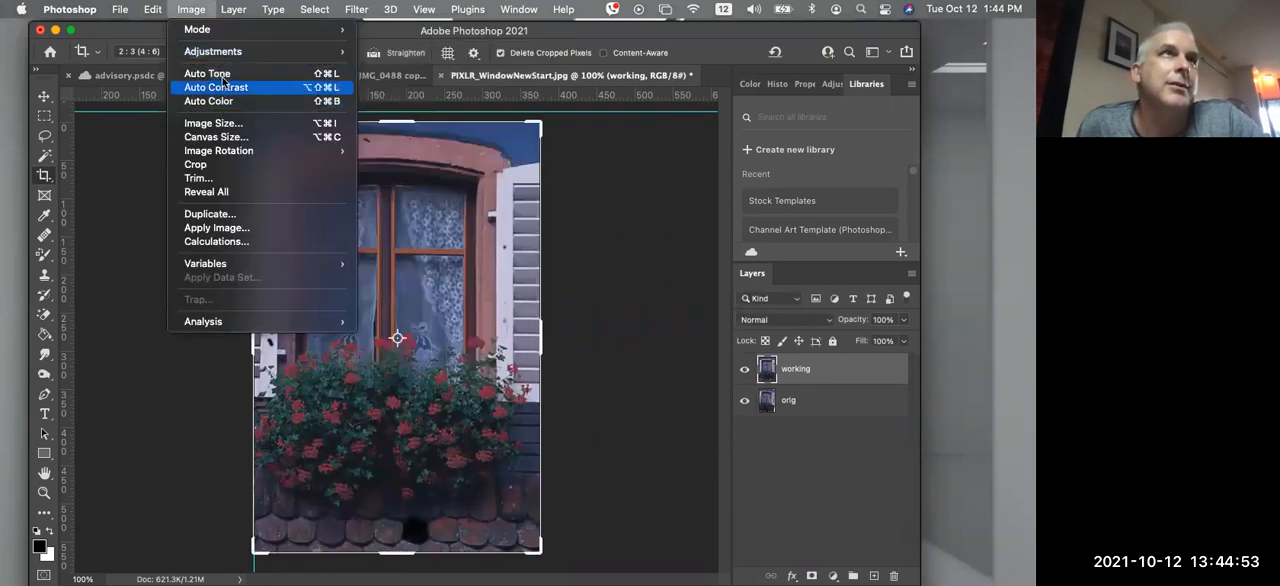
pyautogui.moveTo(228, 51)
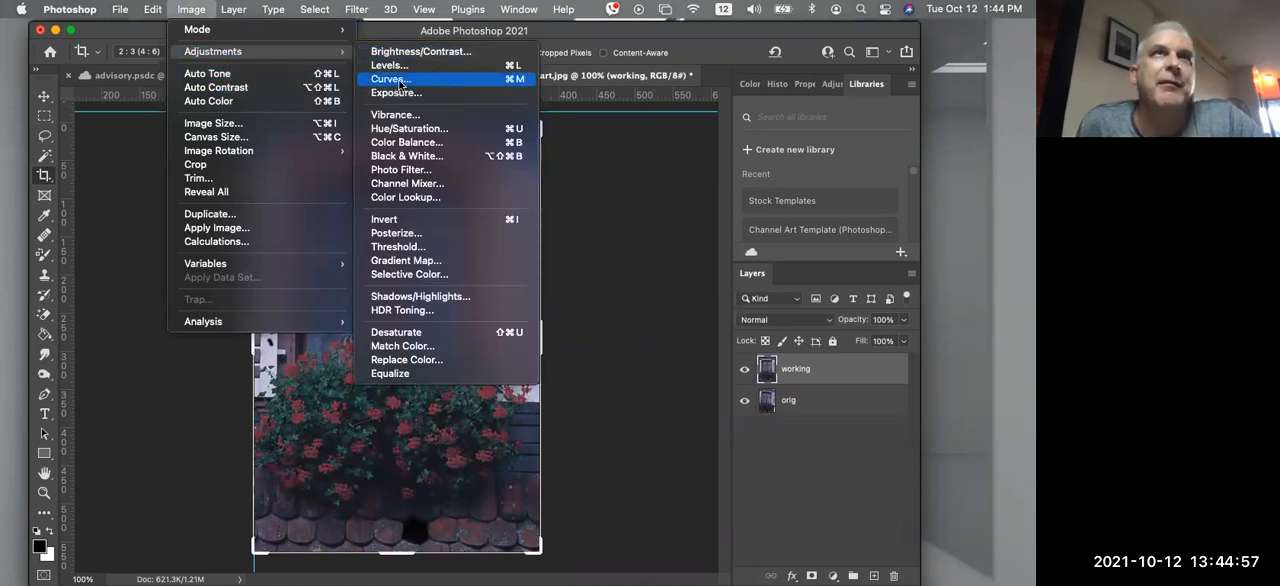
pyautogui.click(396, 80)
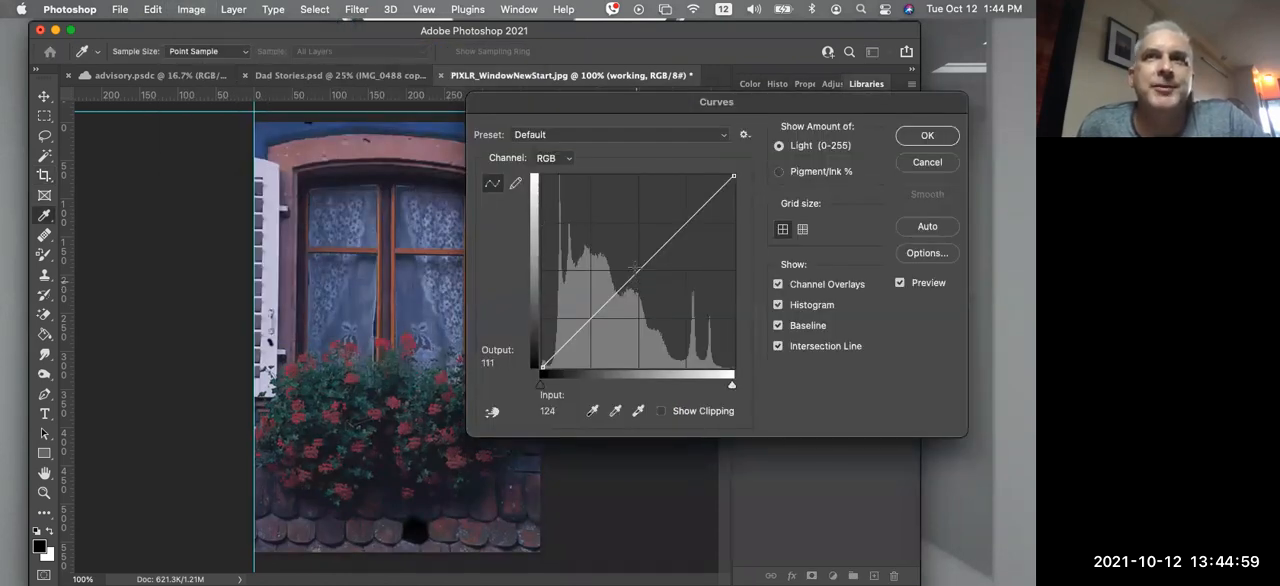
pyautogui.moveTo(640, 268); pyautogui.dragTo(604, 266)
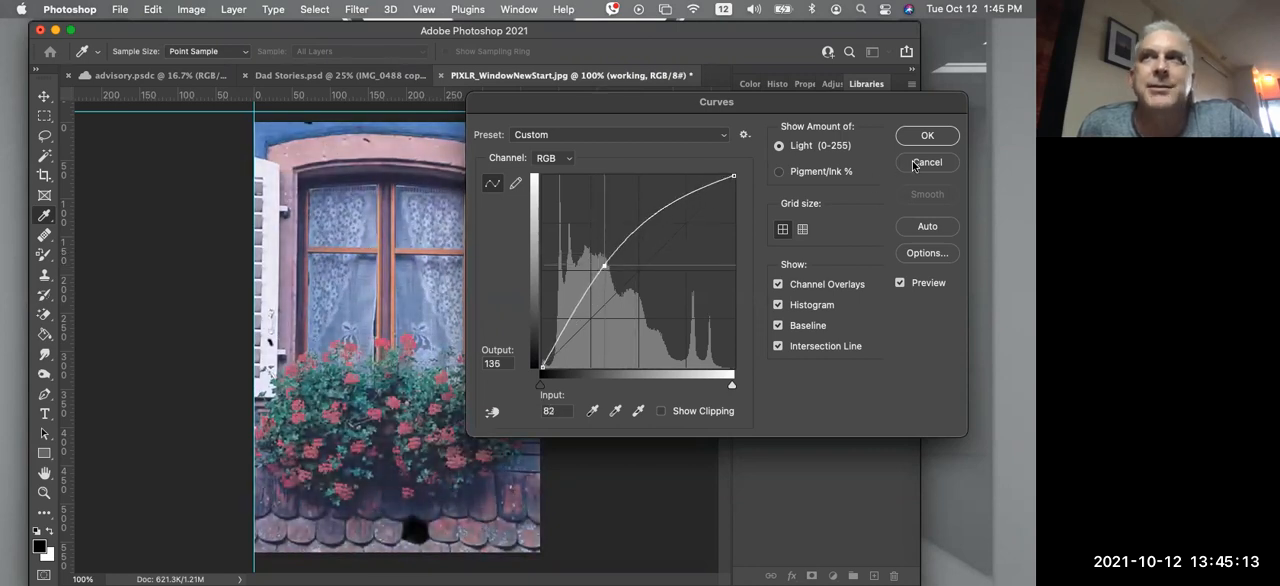
pyautogui.click(913, 165)
# Apply a Levels adjustment to the "working" layer with RGB input levels of 9, 1.07 and 178
pyautogui.click(193, 11)
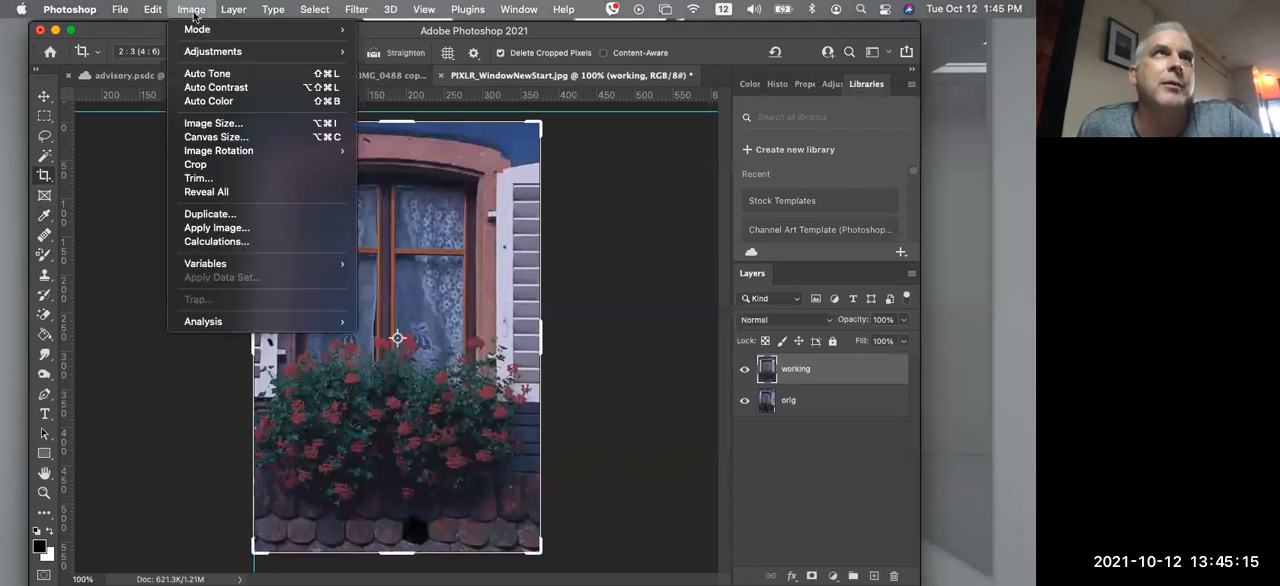
pyautogui.moveTo(218, 51)
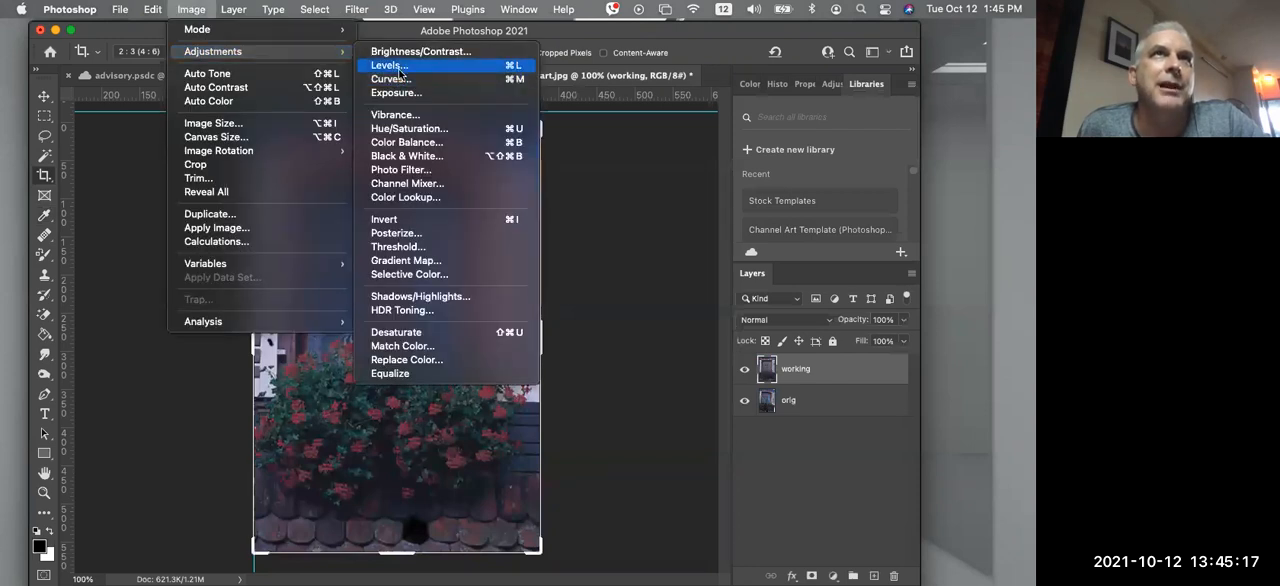
pyautogui.click(399, 66)
pyautogui.moveTo(594, 73); pyautogui.dragTo(548, 50)
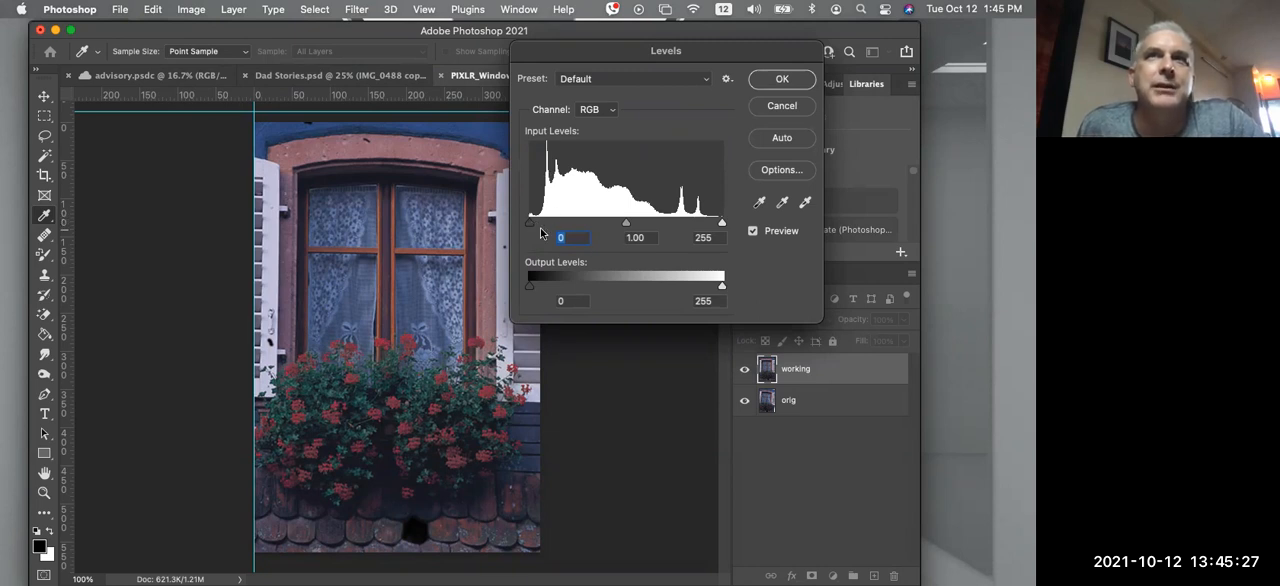
pyautogui.moveTo(529, 228); pyautogui.dragTo(538, 231)
pyautogui.moveTo(530, 226); pyautogui.dragTo(537, 222)
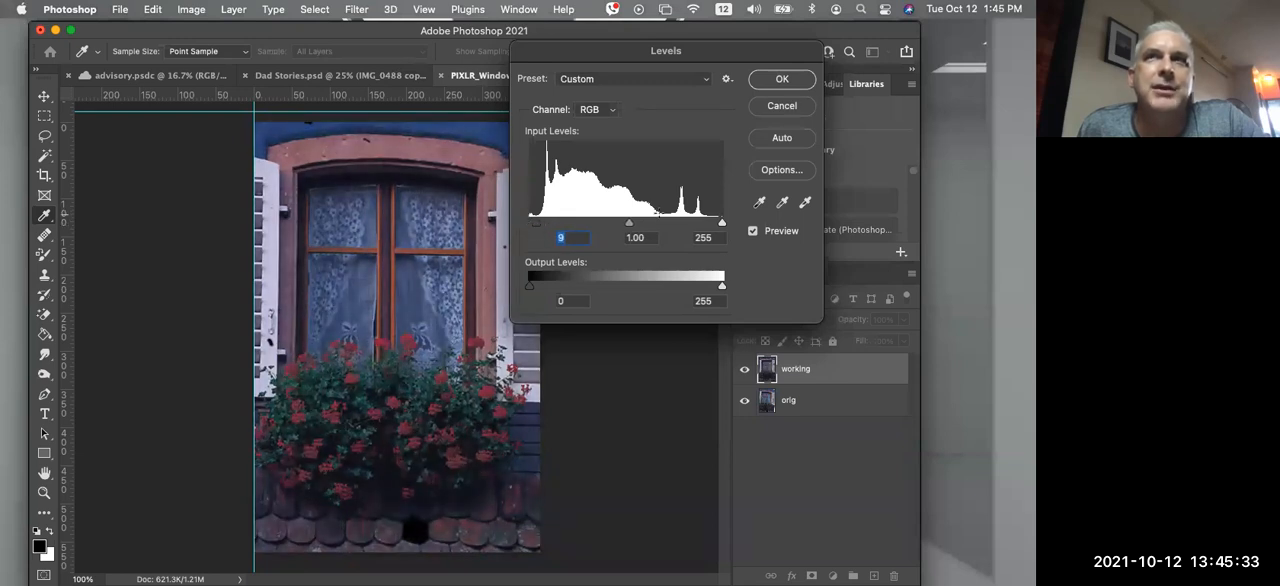
pyautogui.moveTo(722, 225); pyautogui.dragTo(597, 224)
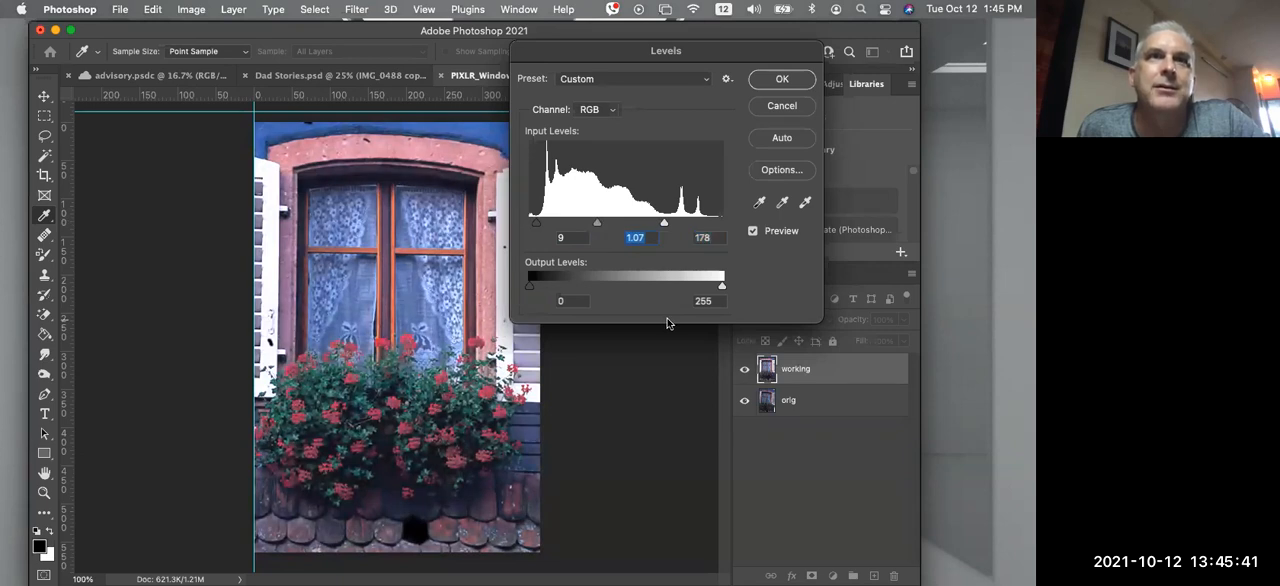
pyautogui.click(783, 80)
# Toggle the visibility of the "working" layer to compare the Levels result with the original
pyautogui.press('c')
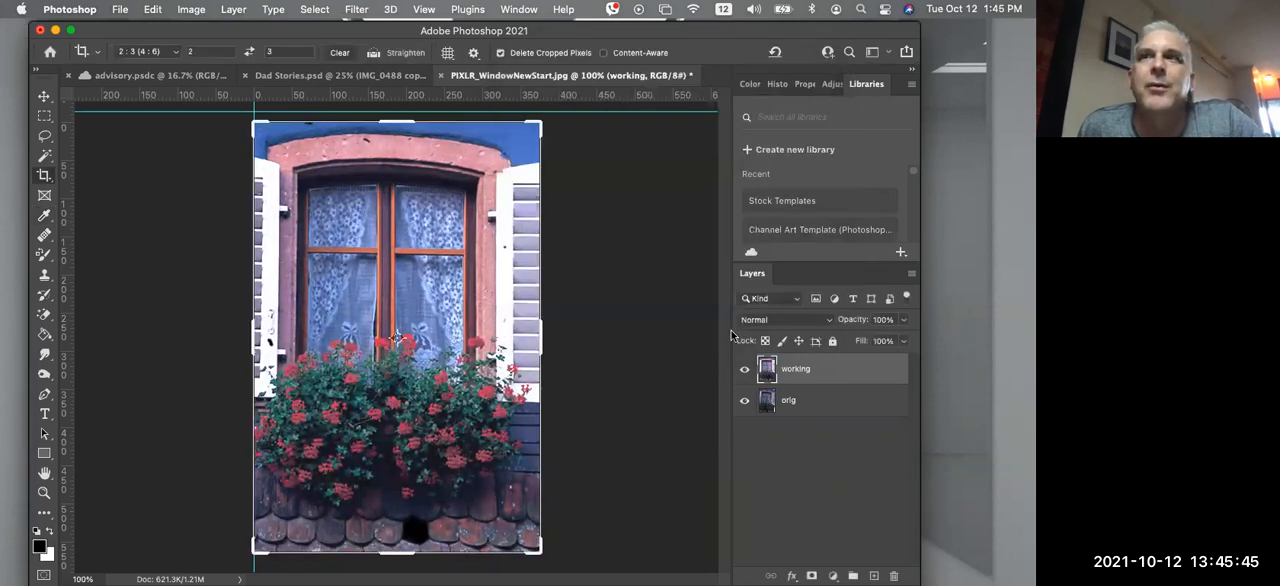
pyautogui.click(744, 370)
pyautogui.click(744, 370)
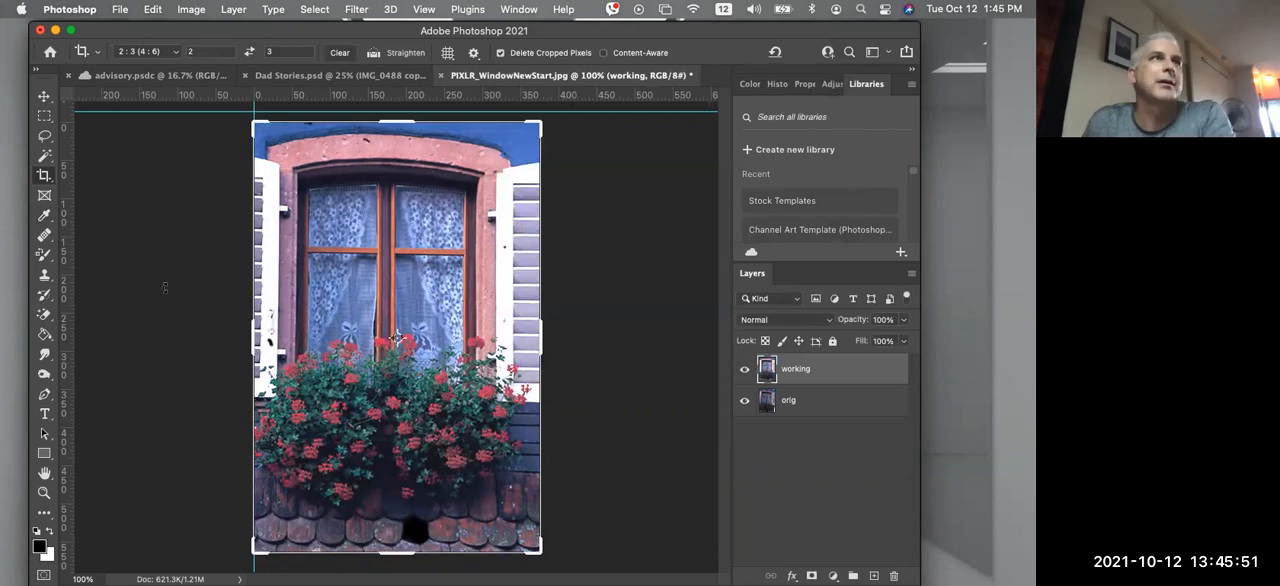
# Leave the crop and heal the dark blemish at the photo's upper edge with a Spot Healing Brush of size 8
pyautogui.click(110, 168)
pyautogui.click(45, 97)
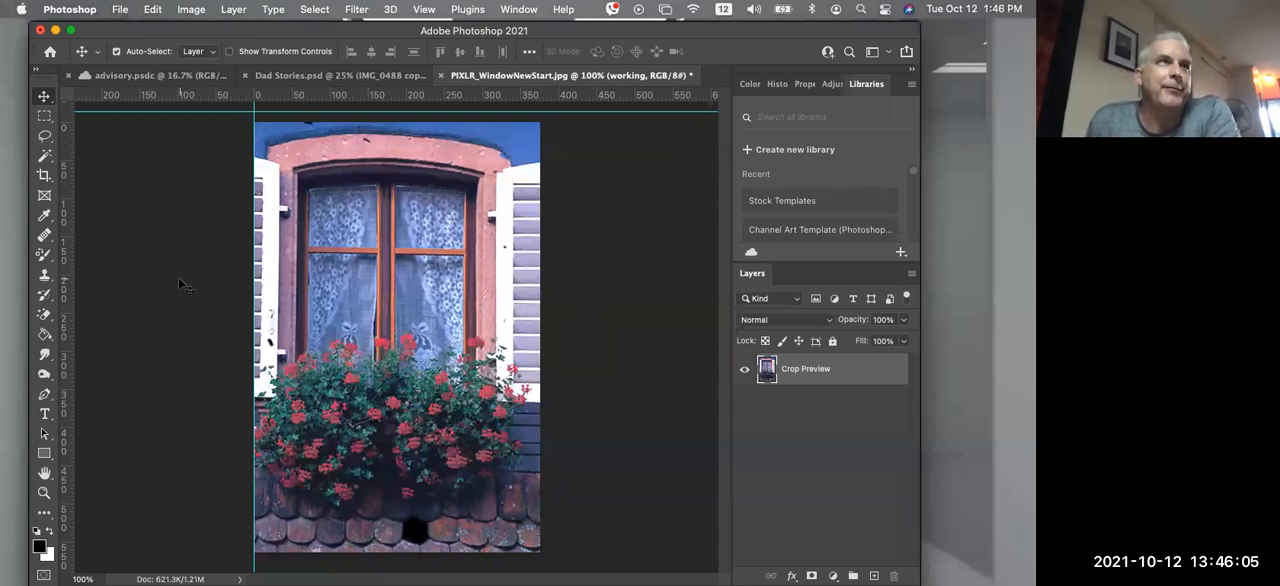
pyautogui.click(44, 236)
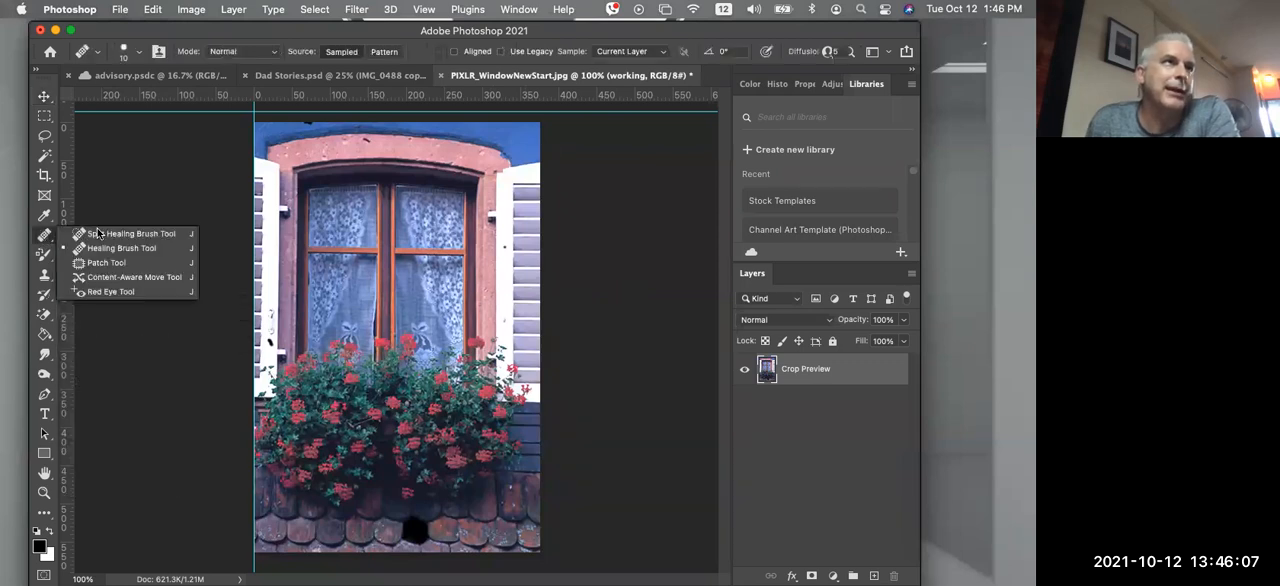
pyautogui.click(110, 233)
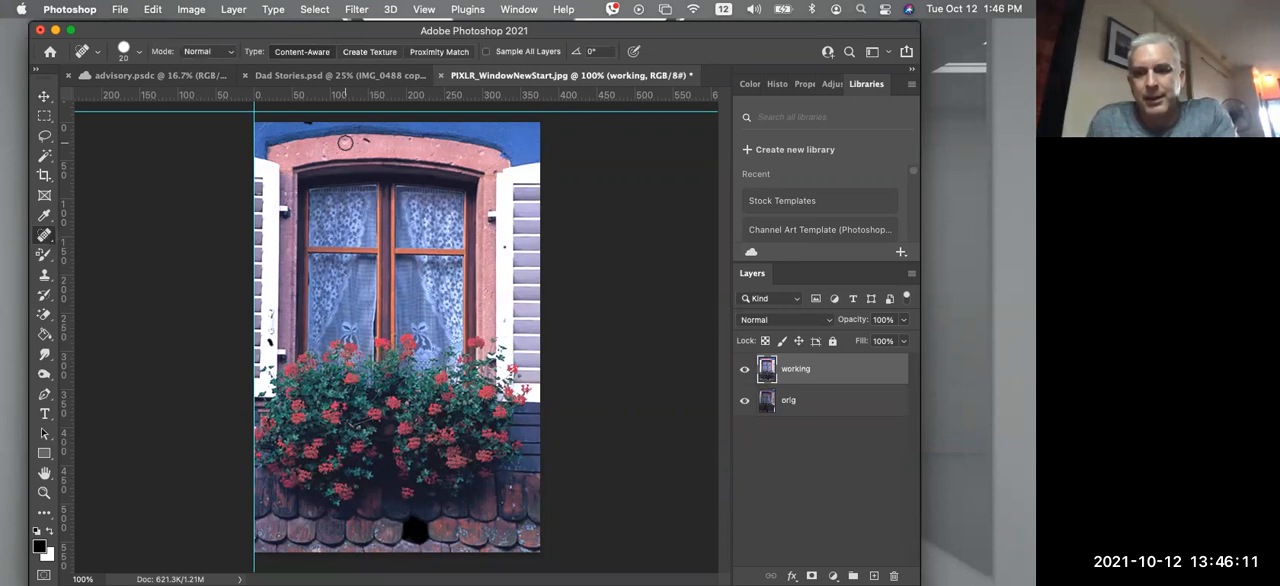
pyautogui.press('[')
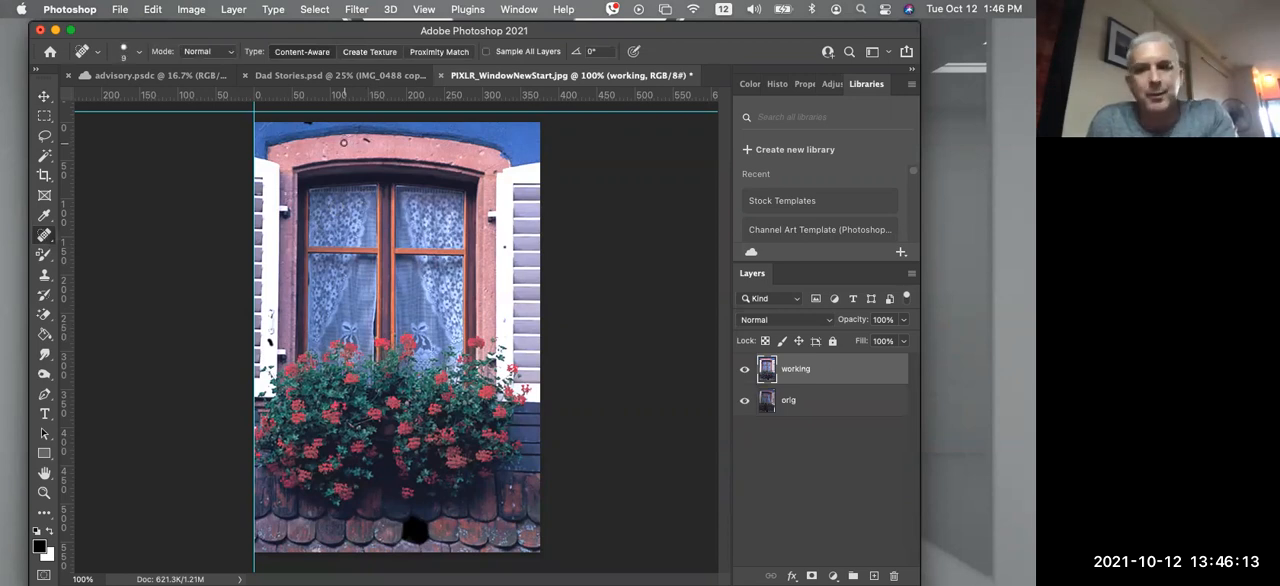
pyautogui.press(']')
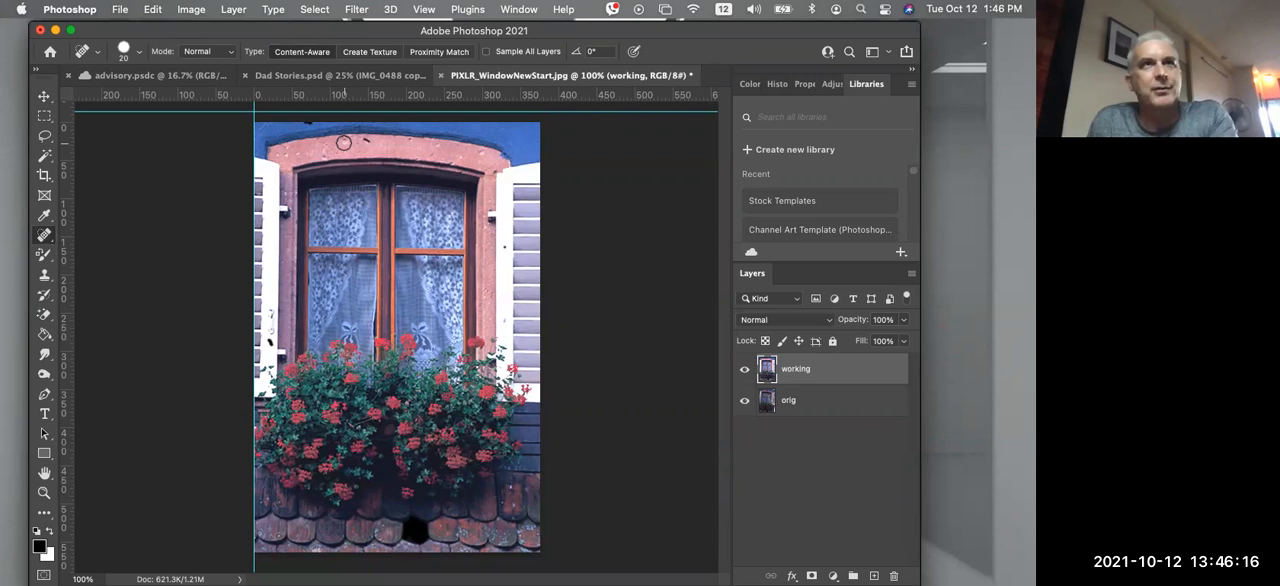
pyautogui.click(139, 52)
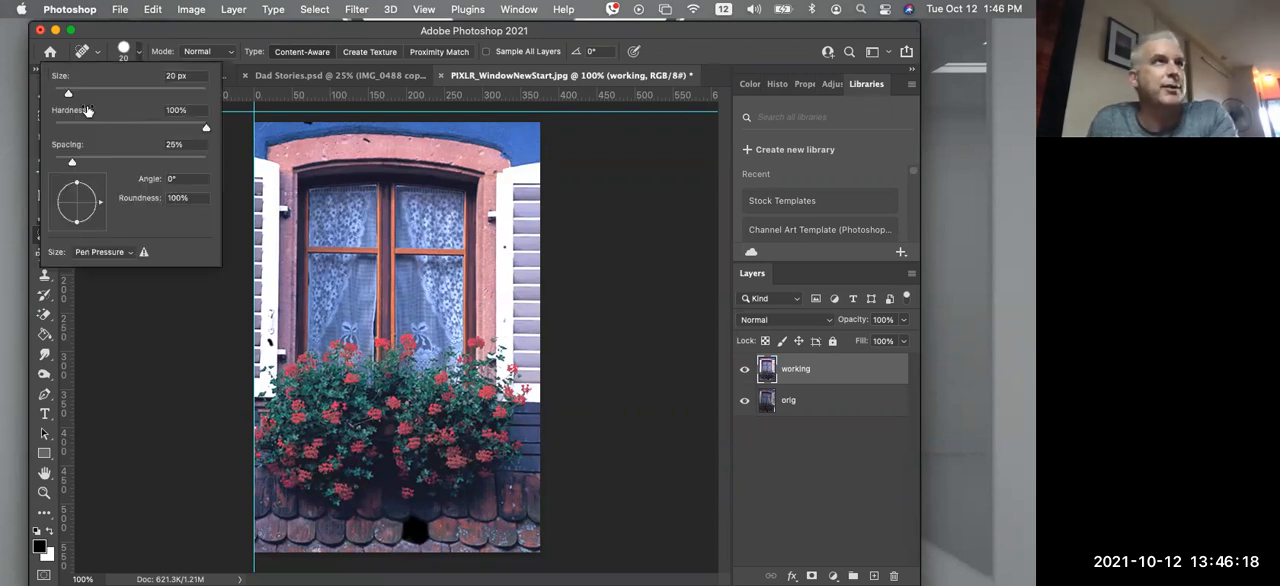
pyautogui.click(599, 196)
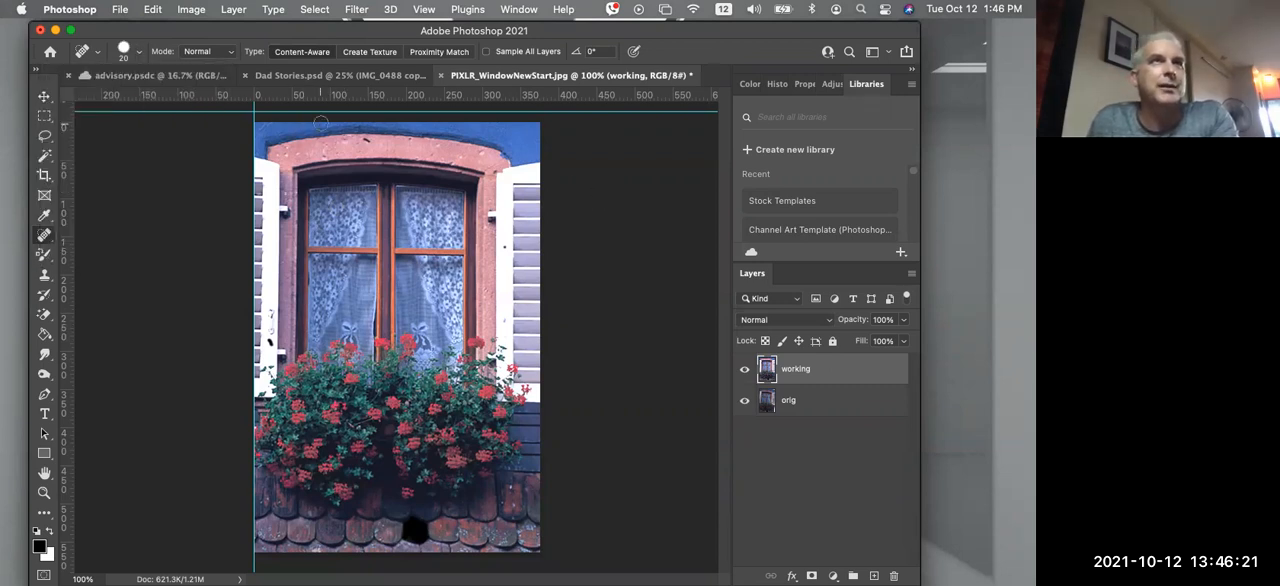
pyautogui.press('[')
pyautogui.press('[')
pyautogui.press('[')
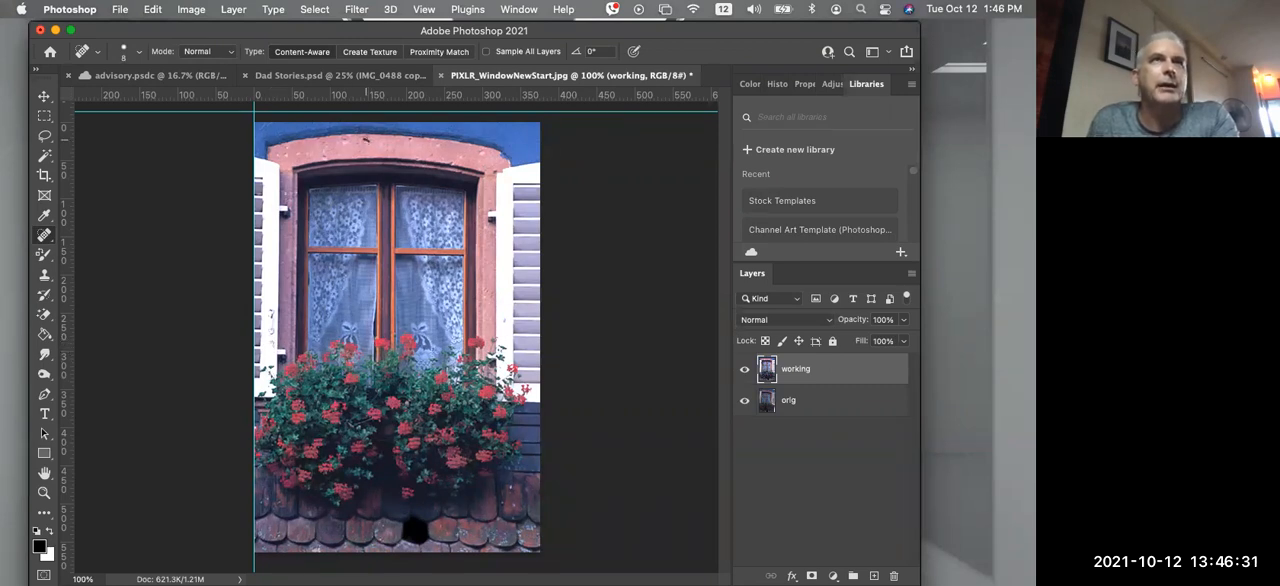
pyautogui.click(44, 235)
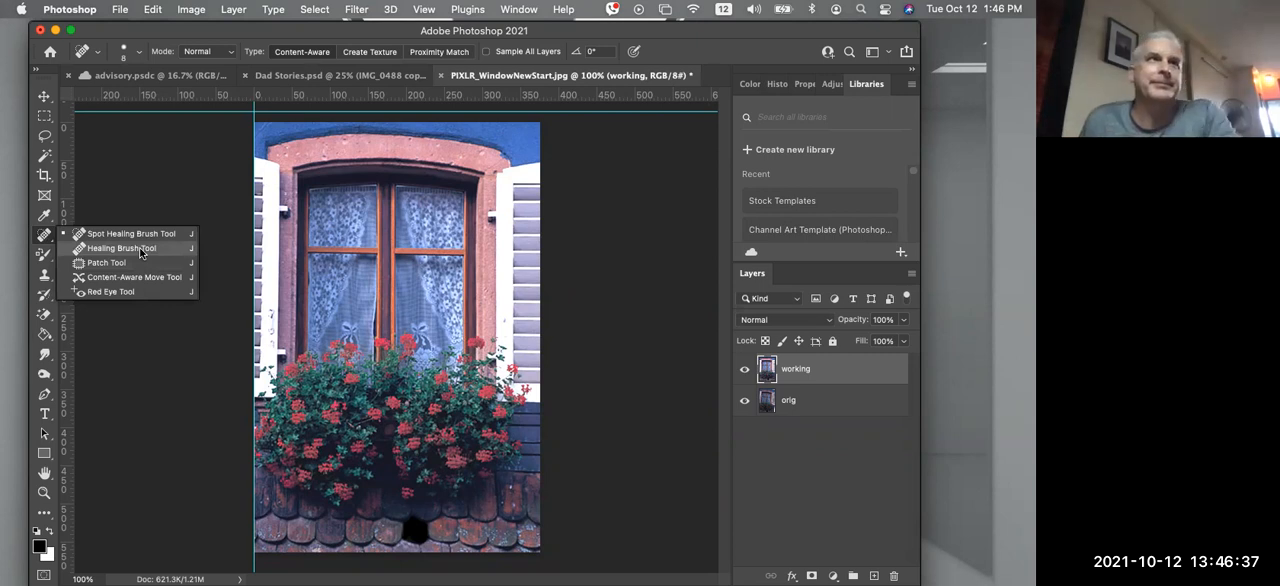
pyautogui.click(140, 253)
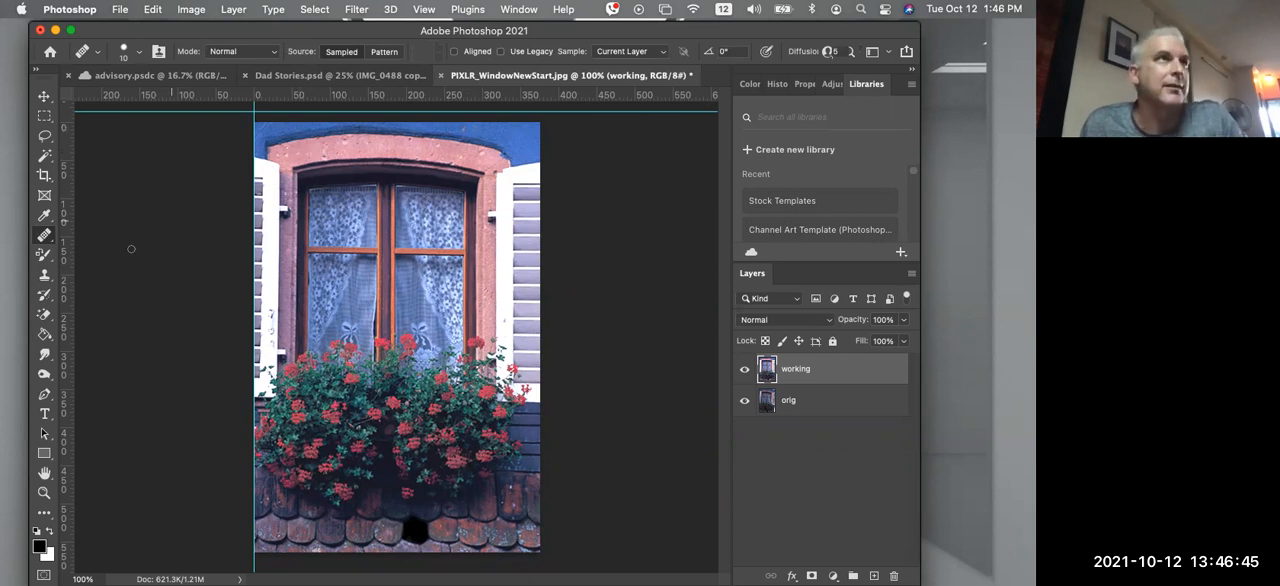
pyautogui.rightClick(44, 234)
pyautogui.click(86, 231)
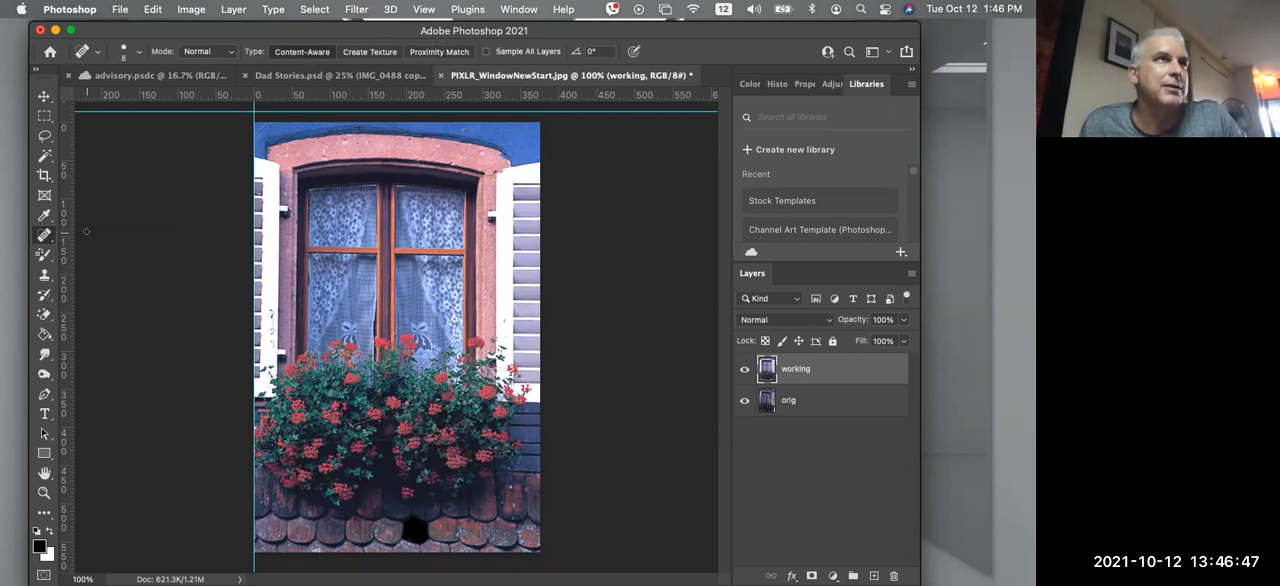
# Use the Patch Tool in Source mode on the dark marks along the left shutter's frame, clearing each selection
pyautogui.rightClick(46, 238)
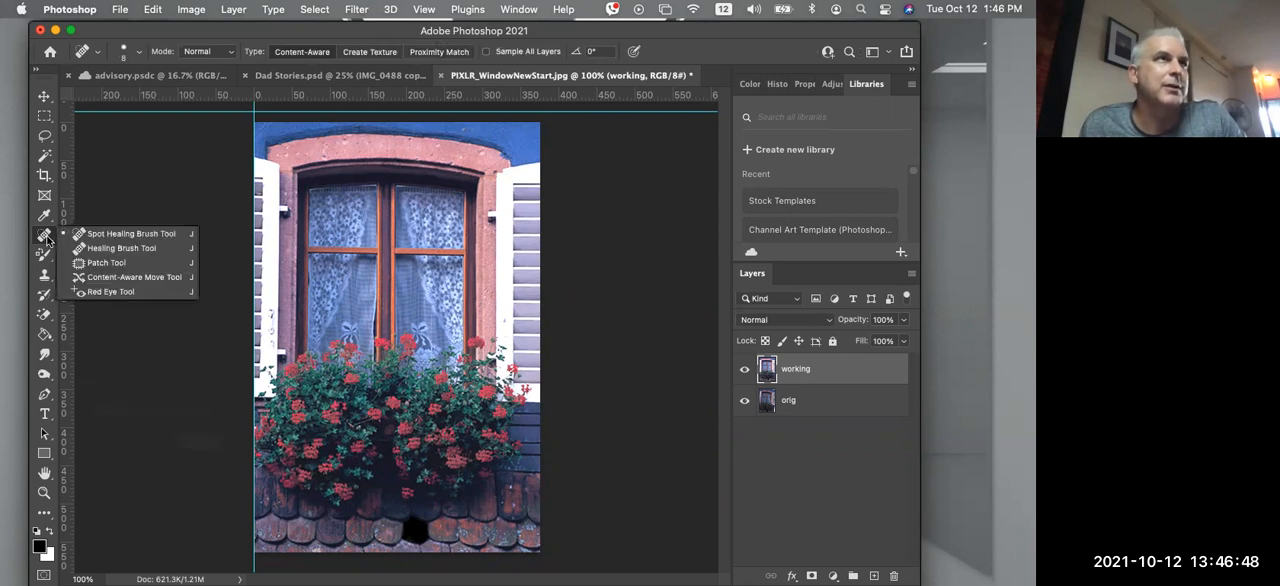
pyautogui.click(106, 263)
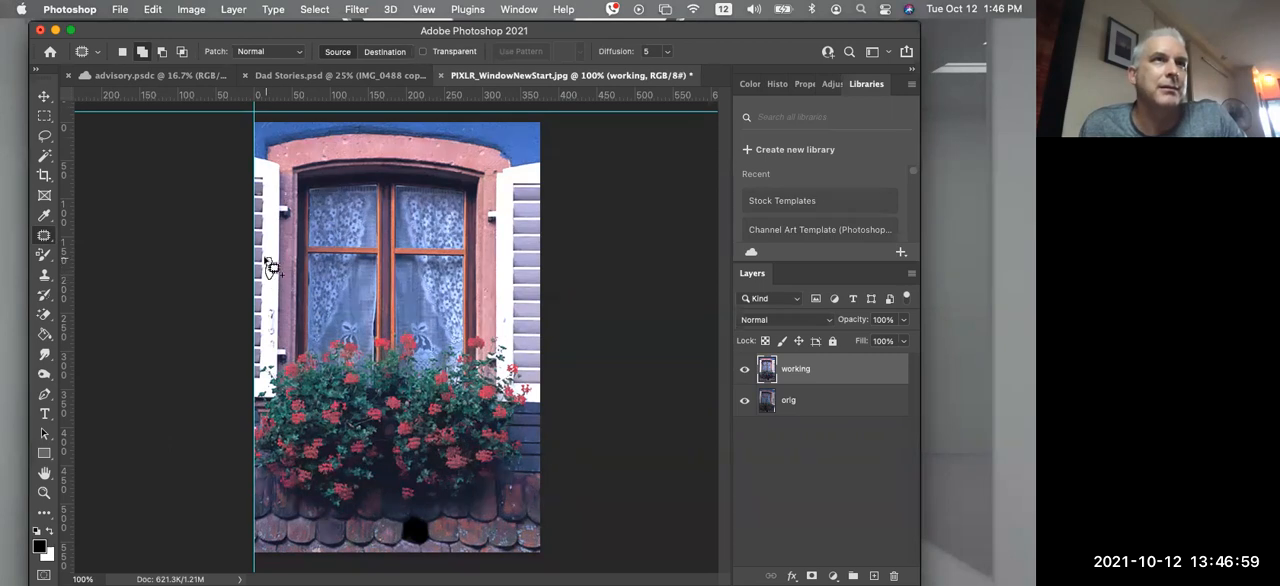
pyautogui.moveTo(268, 296)
pyautogui.mouseDown()
pyautogui.moveTo(273, 336)
pyautogui.moveTo(270, 240)
pyautogui.mouseUp()
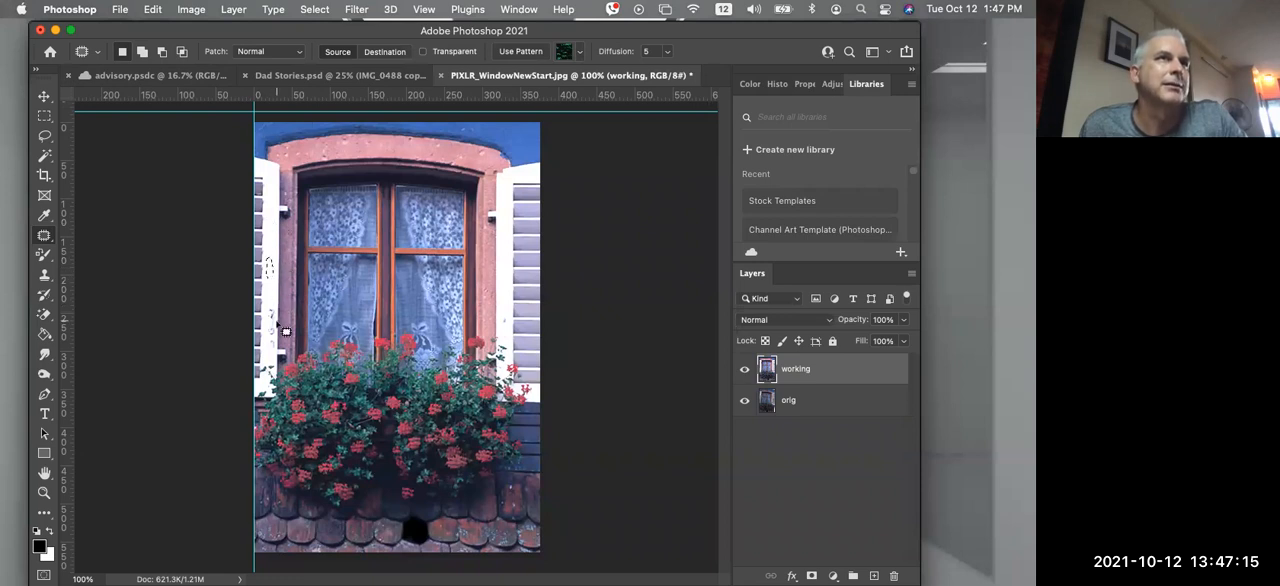
pyautogui.press('super+d')
pyautogui.moveTo(270, 308)
pyautogui.mouseDown()
pyautogui.moveTo(273, 340)
pyautogui.moveTo(272, 320)
pyautogui.mouseUp()
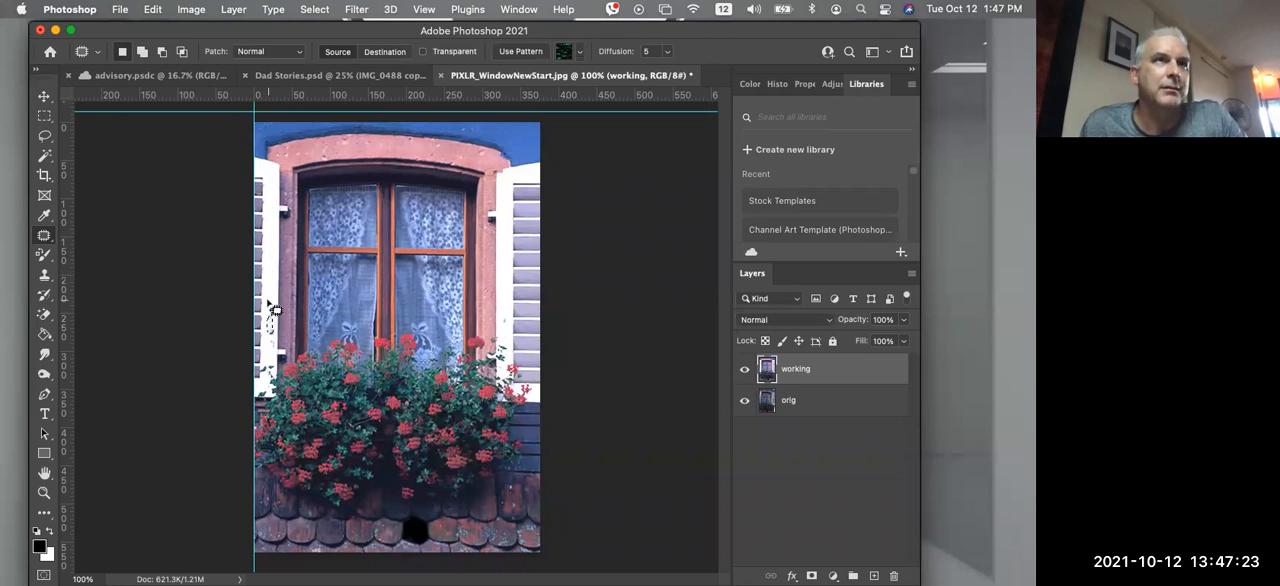
pyautogui.press('super+d')
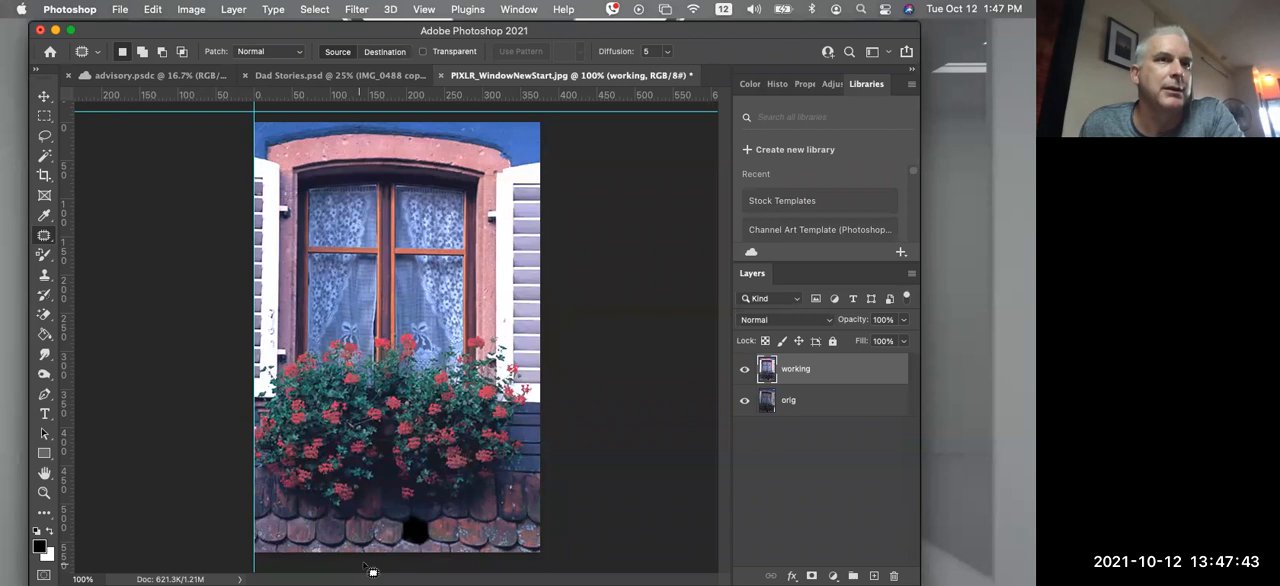
# Try patching from a clean roof tile to the black hole in Source mode, then clear the selection
pyautogui.moveTo(326, 544)
pyautogui.mouseDown()
pyautogui.moveTo(341, 543)
pyautogui.moveTo(334, 519)
pyautogui.moveTo(331, 530)
pyautogui.moveTo(420, 533)
pyautogui.mouseUp()
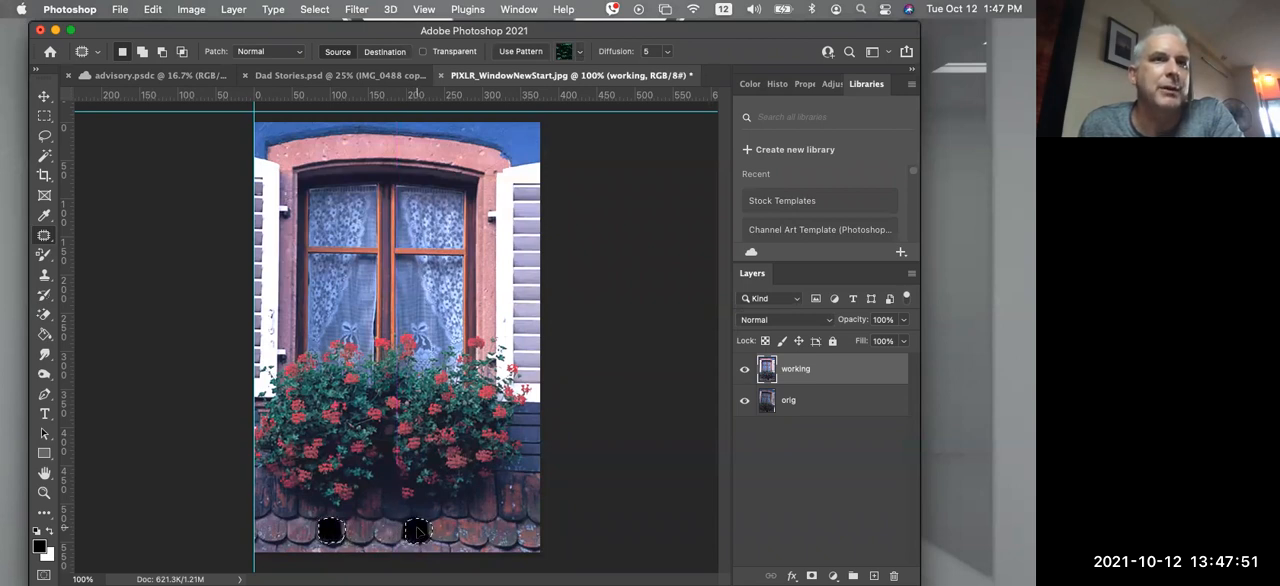
pyautogui.moveTo(420, 533); pyautogui.dragTo(420, 533)
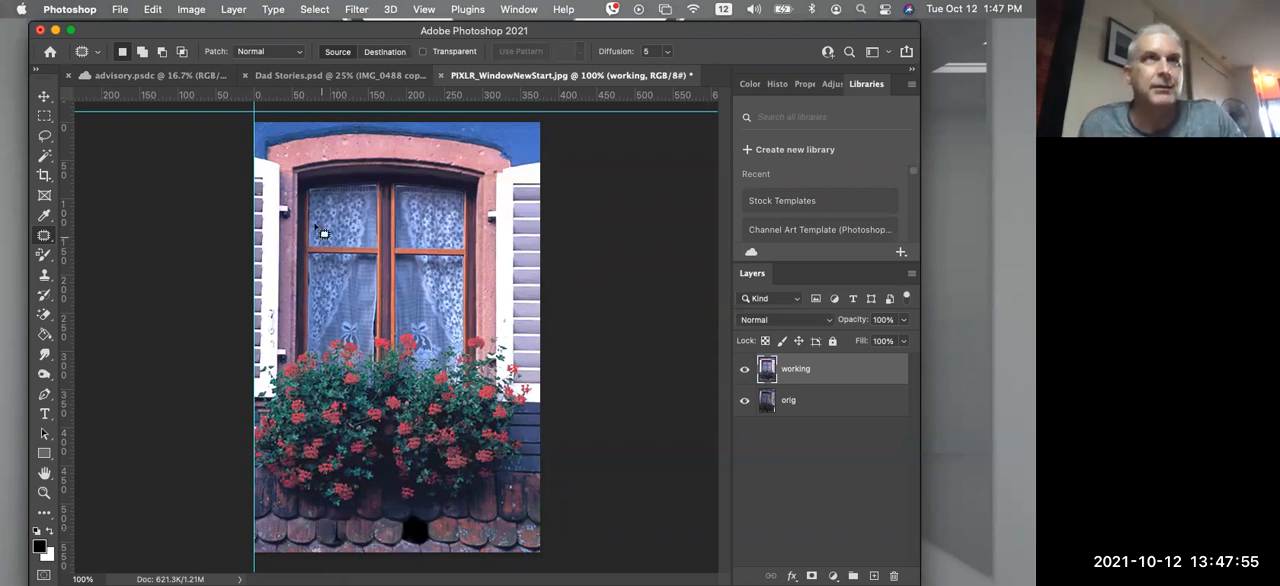
pyautogui.press('super+d')
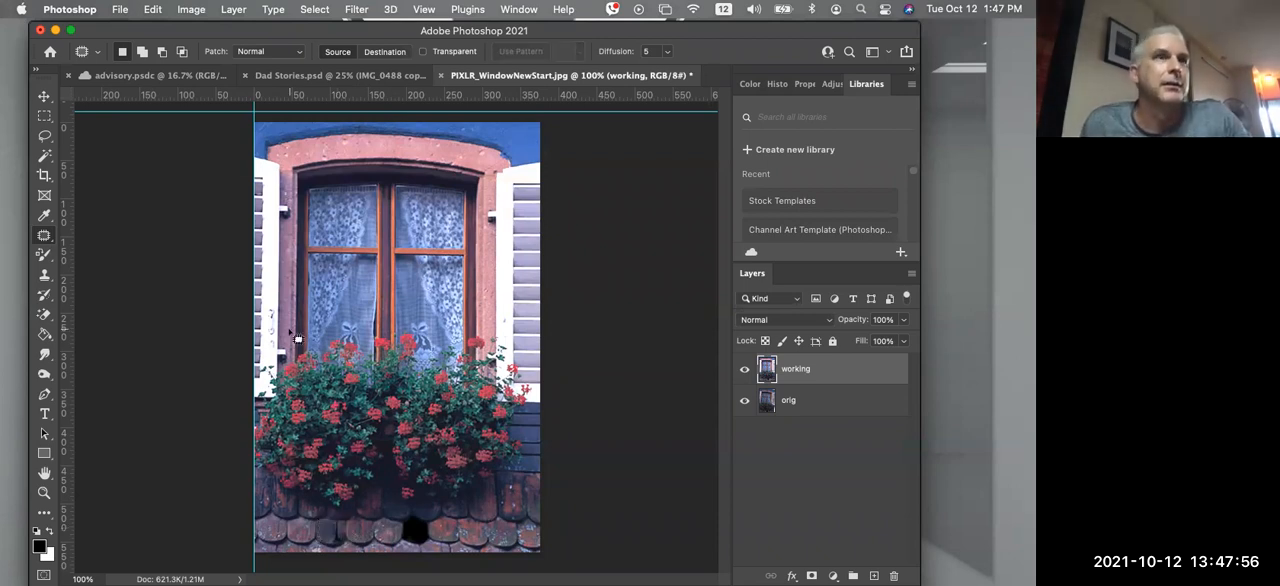
# Try outlining patch areas on the roof tiles with the add-to-selection mode and deselect them
pyautogui.click(142, 51)
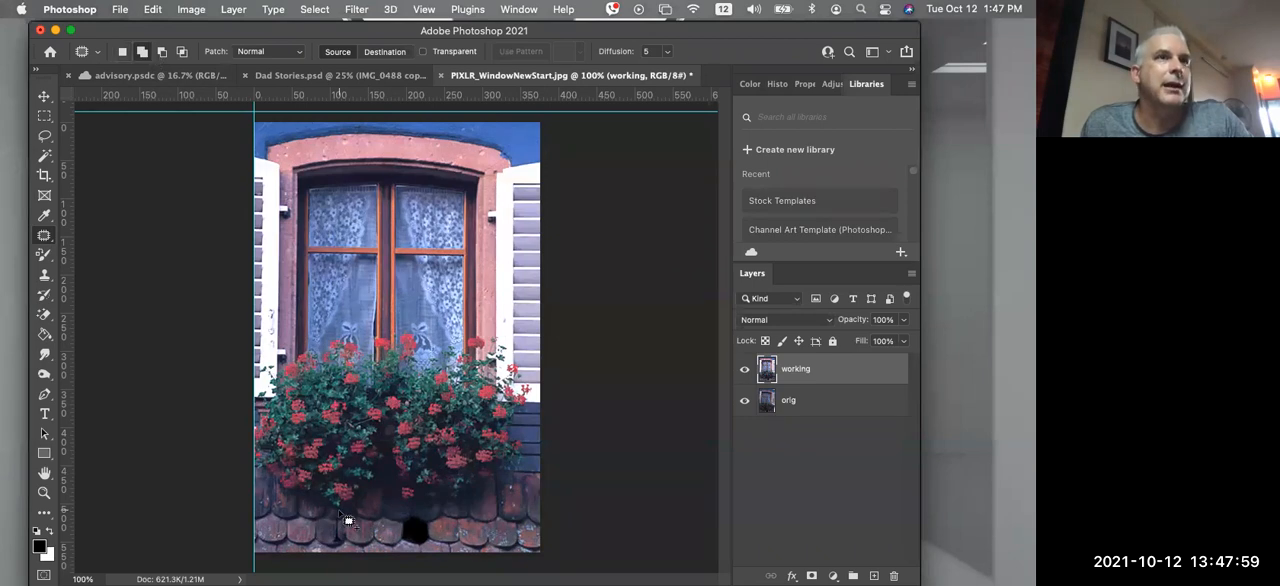
pyautogui.moveTo(352, 528)
pyautogui.mouseDown()
pyautogui.moveTo(356, 548)
pyautogui.moveTo(375, 545)
pyautogui.moveTo(378, 522)
pyautogui.moveTo(358, 527)
pyautogui.moveTo(422, 535)
pyautogui.moveTo(388, 528)
pyautogui.mouseUp()
pyautogui.press('super+d')
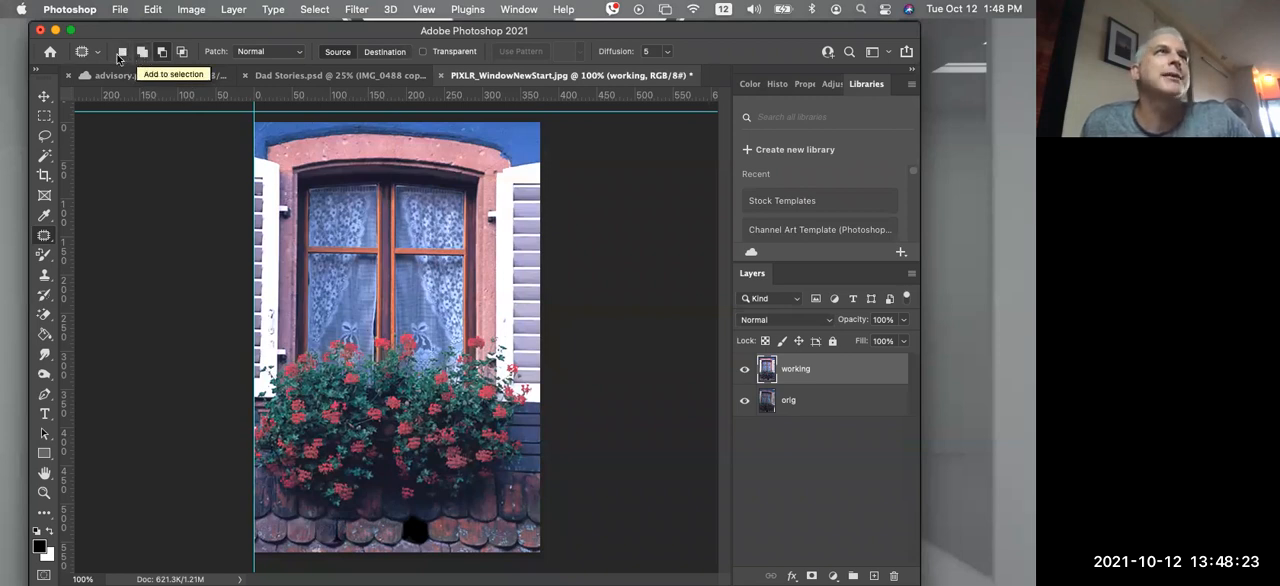
# Try patching a clean roof tile over the black hole in Destination mode, undo it and clear the selection
pyautogui.click(374, 52)
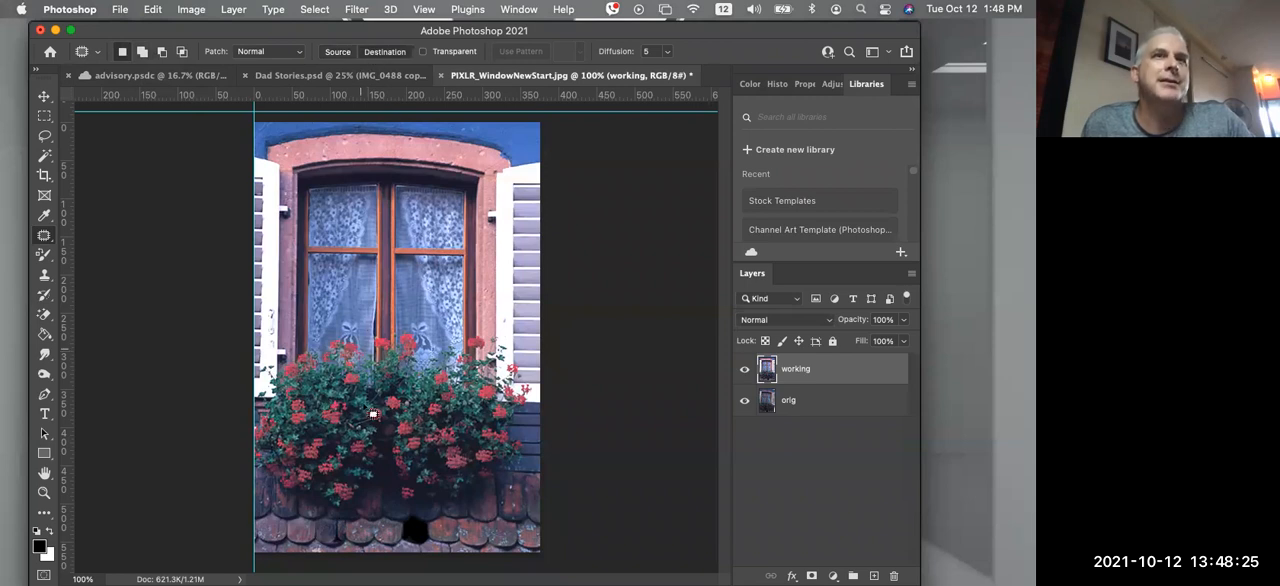
pyautogui.moveTo(364, 525); pyautogui.dragTo(415, 533)
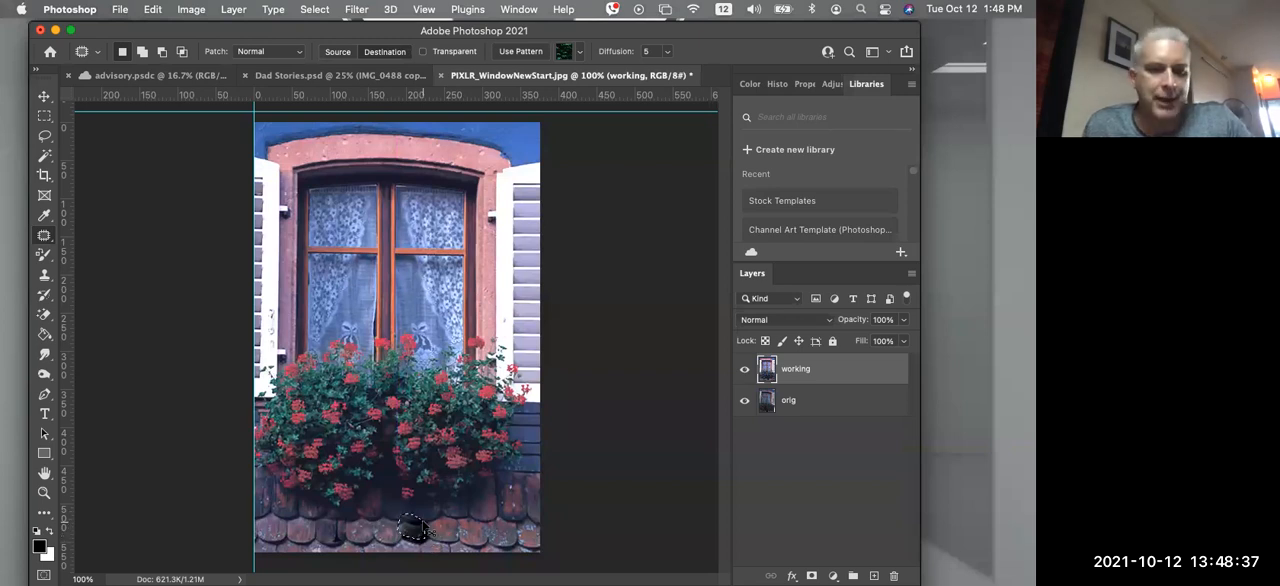
pyautogui.press('super+z')
pyautogui.press('super+d')
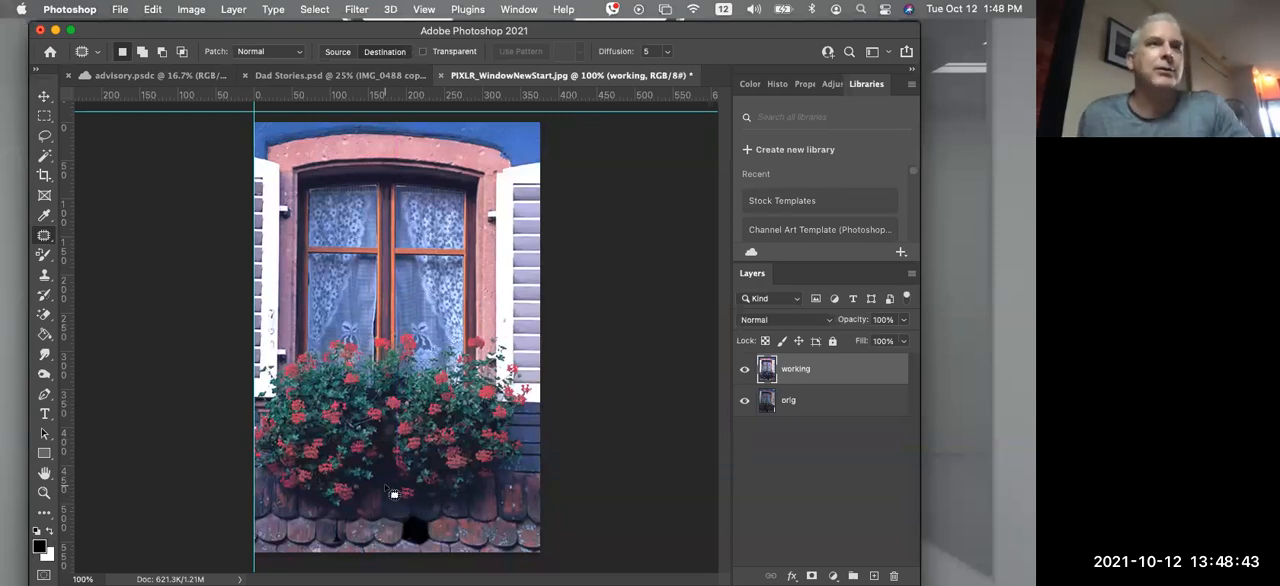
# Outline a clean roof tile with the Lasso Tool and copy it to a new layer
pyautogui.click(46, 137)
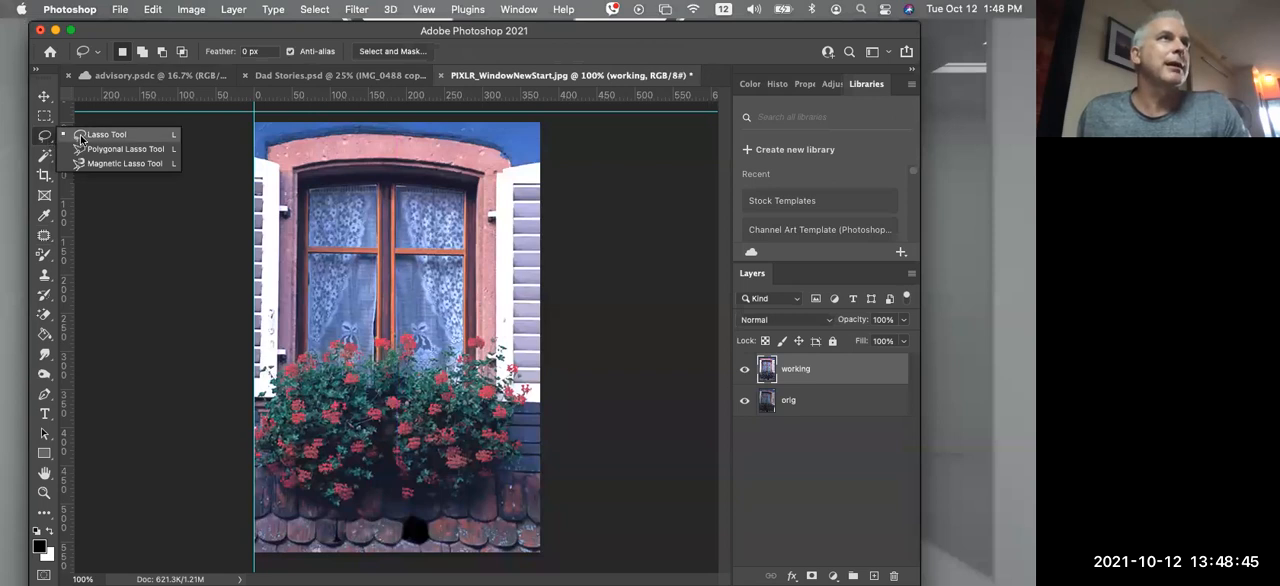
pyautogui.click(282, 498)
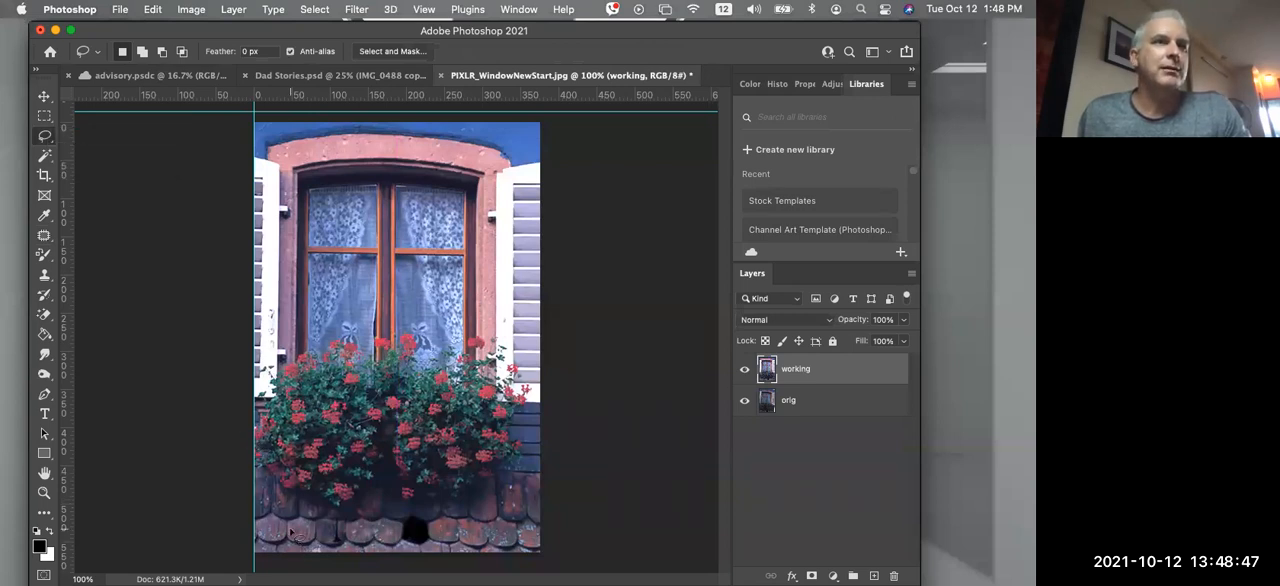
pyautogui.moveTo(305, 543)
pyautogui.mouseDown()
pyautogui.moveTo(322, 524)
pyautogui.moveTo(292, 520)
pyautogui.moveTo(284, 538)
pyautogui.moveTo(307, 535)
pyautogui.mouseUp()
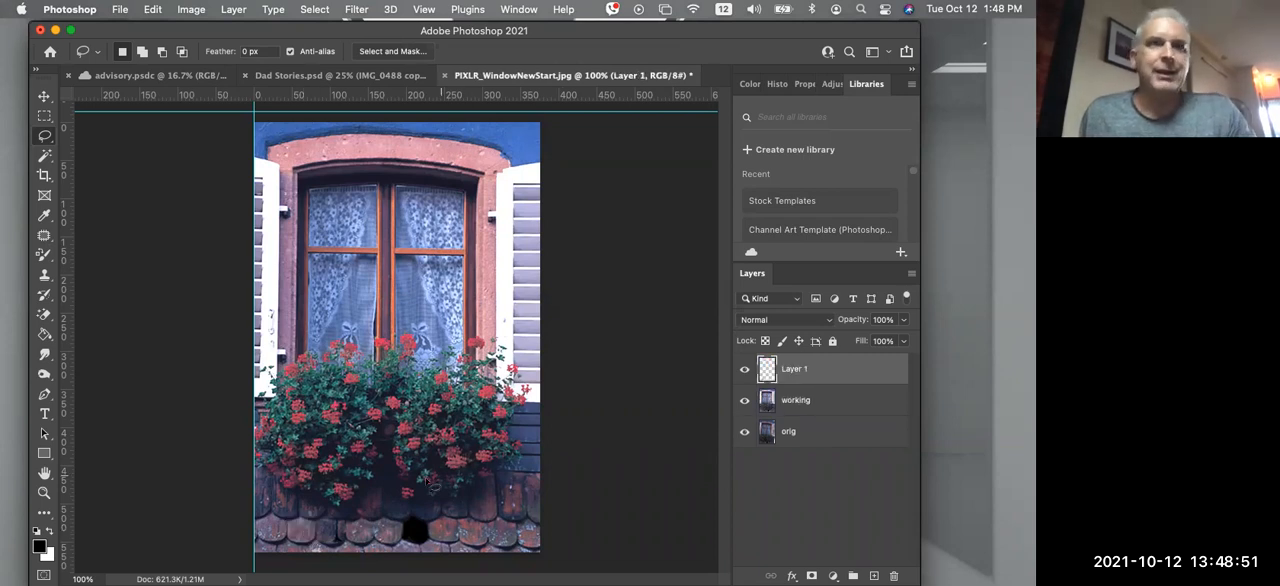
# Try moving the copied roof tile over the black hole with the Move Tool
pyautogui.click(44, 98)
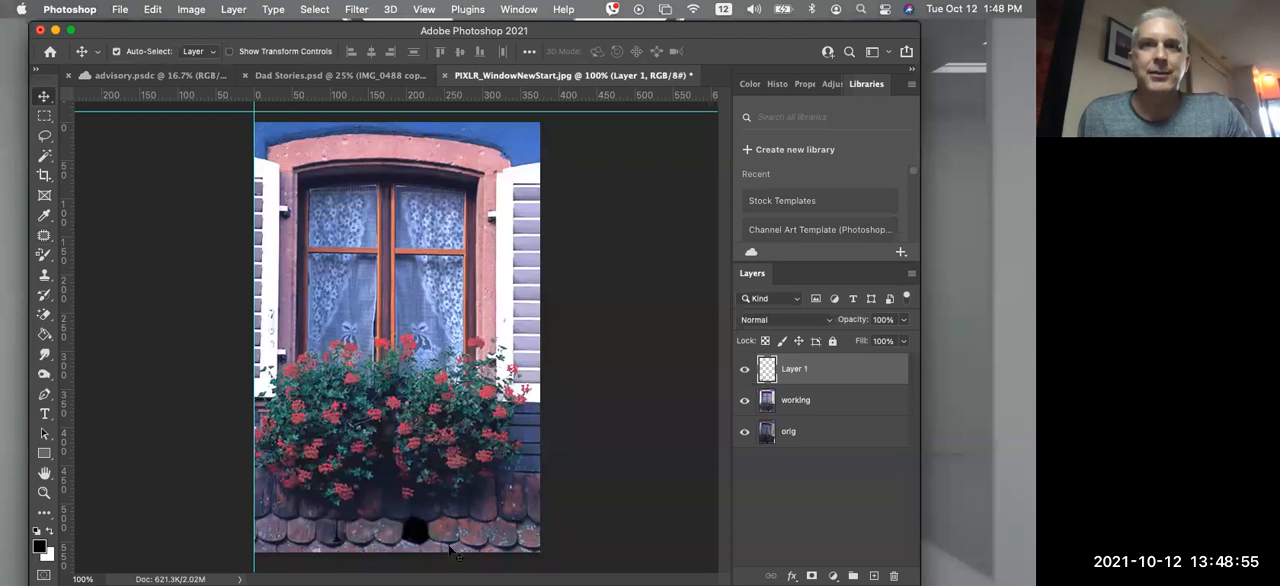
pyautogui.moveTo(333, 537); pyautogui.dragTo(320, 532)
pyautogui.moveTo(414, 530); pyautogui.dragTo(424, 536)
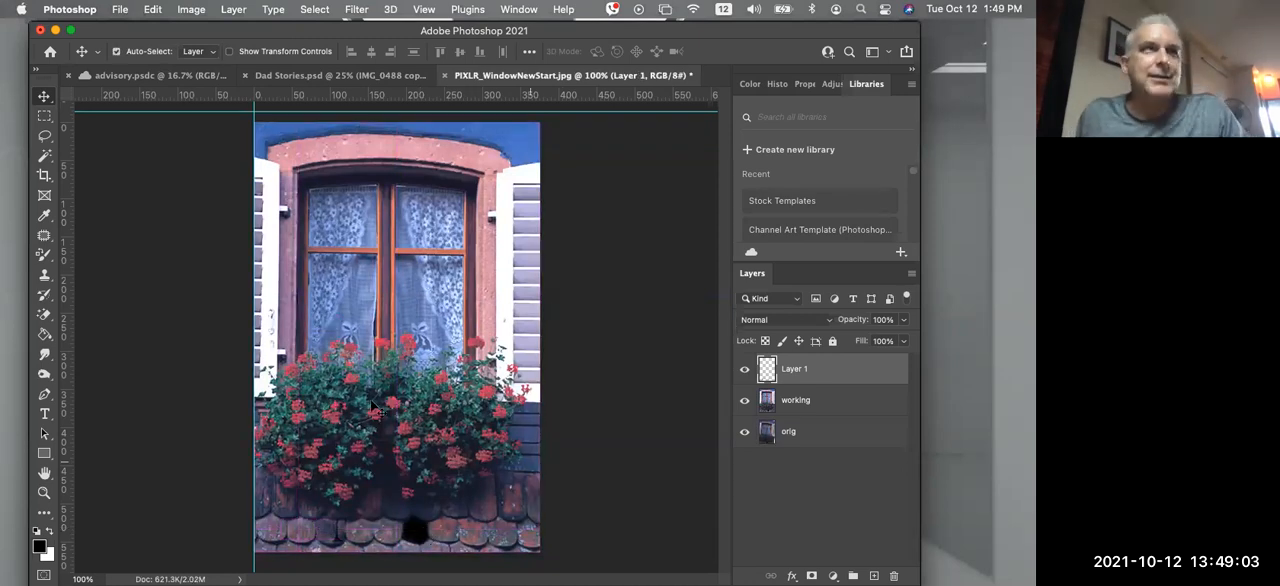
# Cover the black hole in the roof tiles with the copied tile using the Clone Stamp Tool
pyautogui.click(48, 275)
pyautogui.click(105, 274)
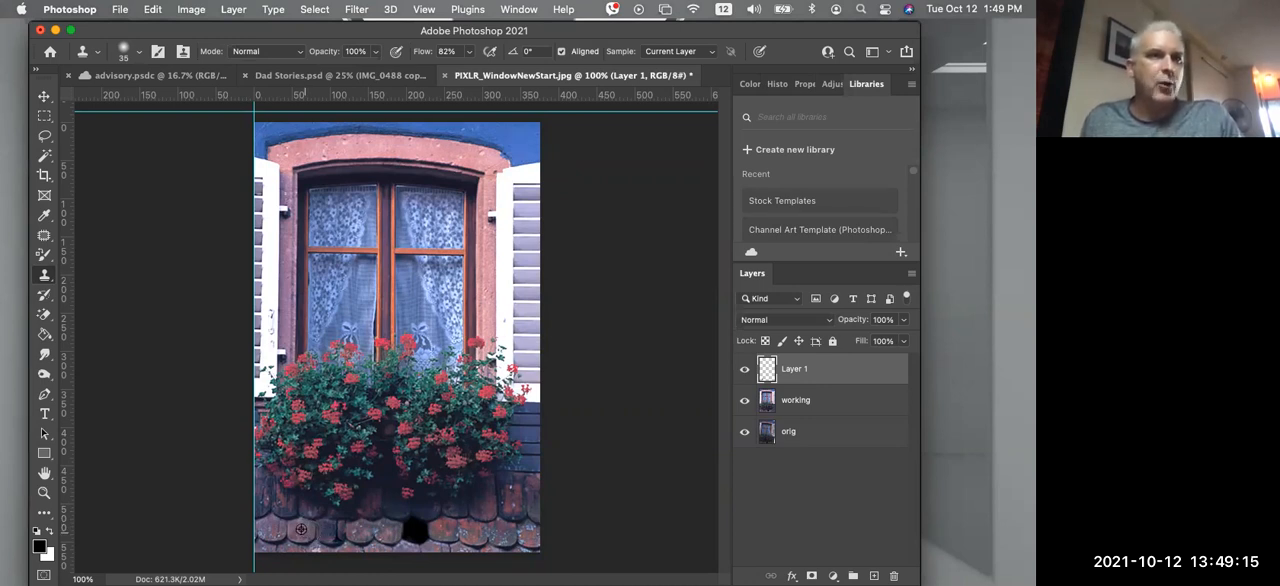
pyautogui.moveTo(413, 531)
pyautogui.mouseDown()
pyautogui.moveTo(425, 533)
pyautogui.moveTo(410, 528)
pyautogui.mouseUp()
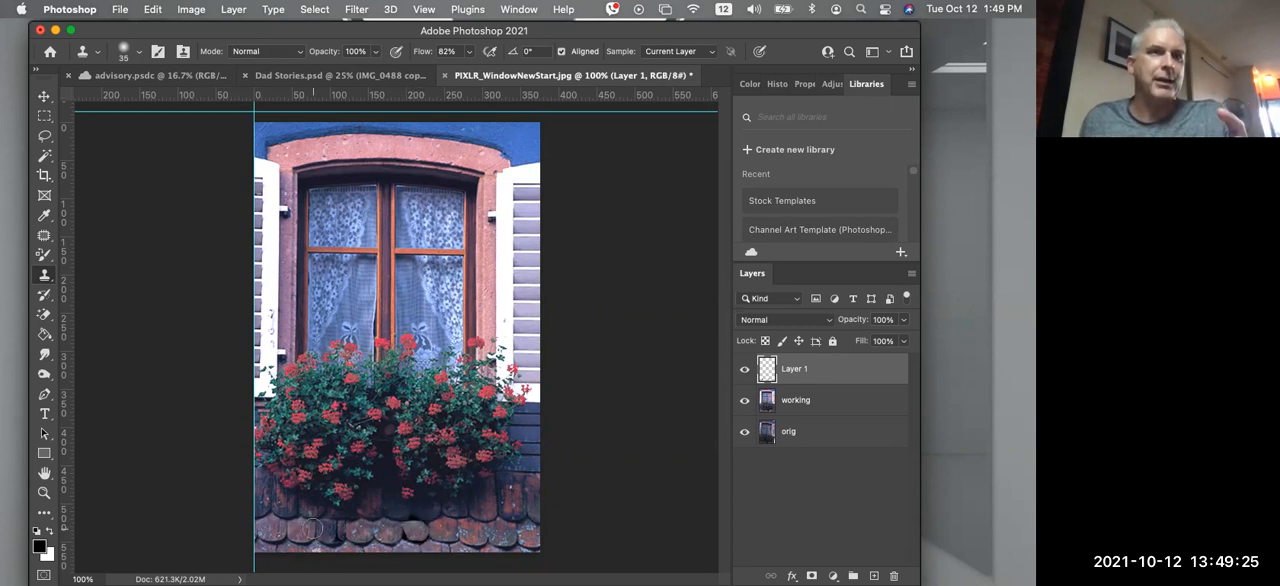
pyautogui.rightClick(43, 277)
pyautogui.click(642, 444)
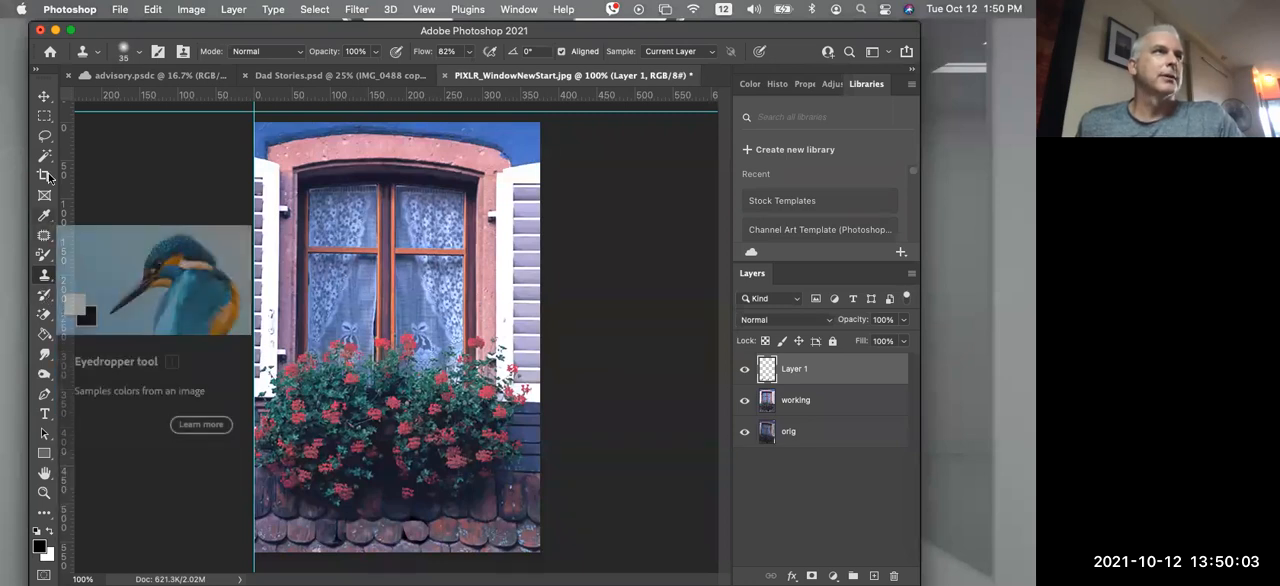
# Choose the Brush Tool and set the foreground color to bright red
pyautogui.click(44, 258)
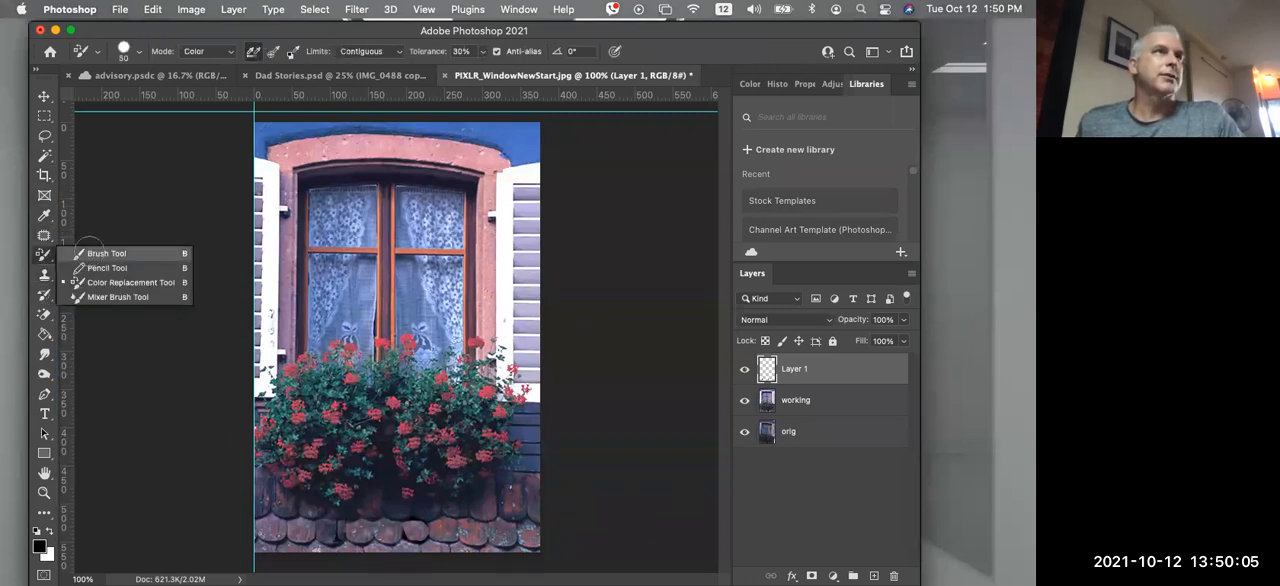
pyautogui.click(98, 253)
pyautogui.press('i')
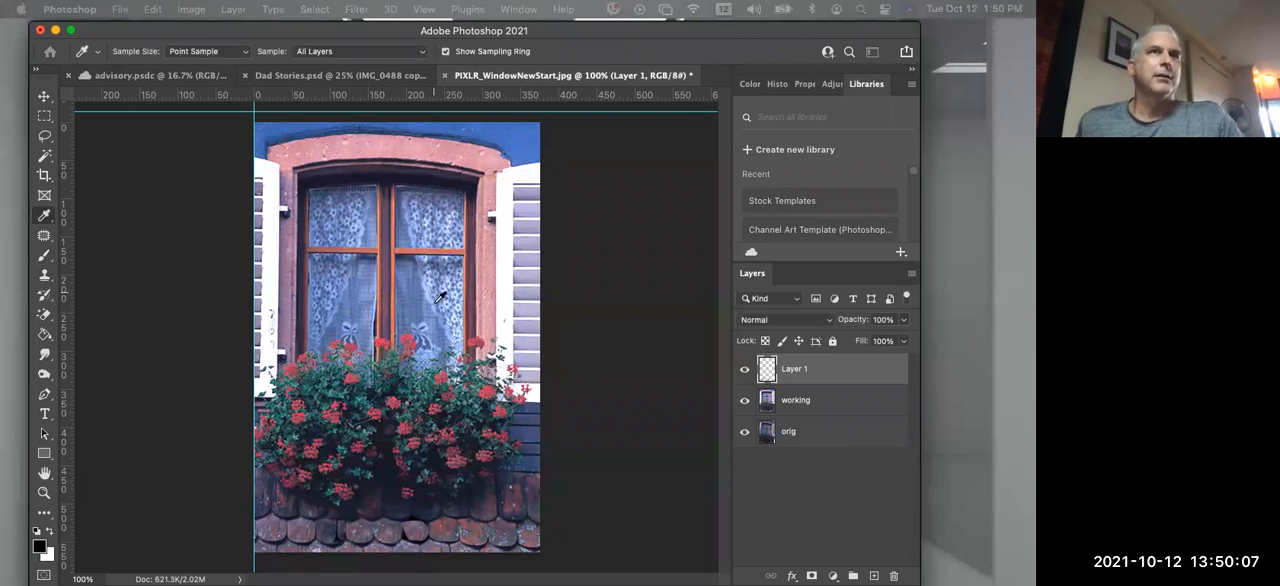
pyautogui.moveTo(448, 250); pyautogui.dragTo(498, 161)
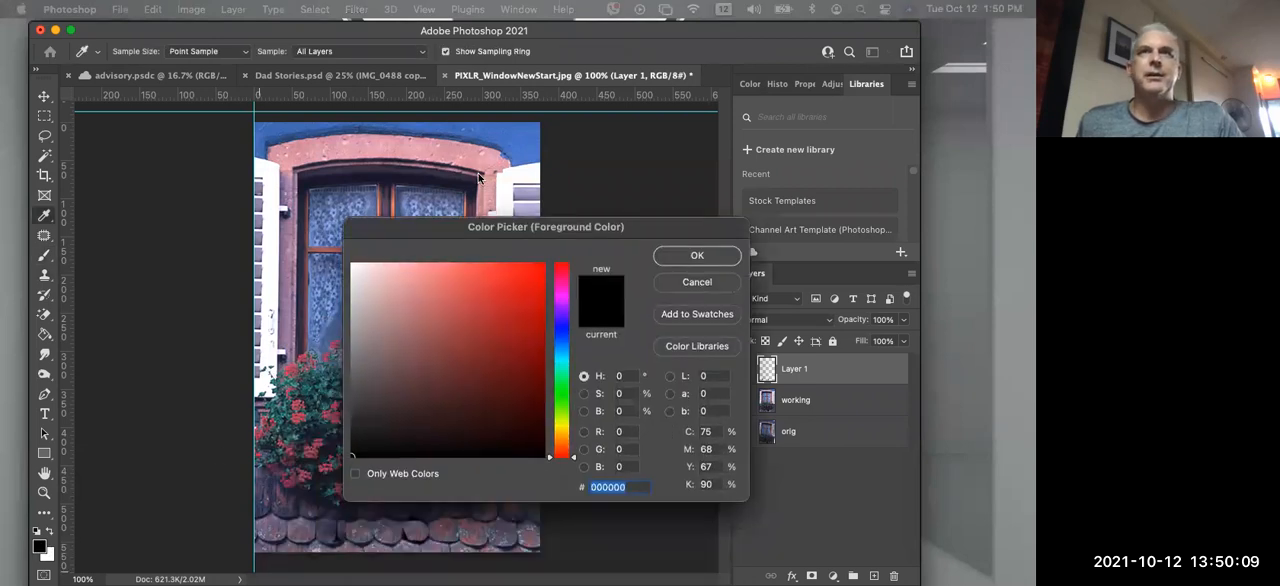
pyautogui.click(583, 211)
pyautogui.press('Return')
# Try painting a red brush stroke across the wall and arch above the window on Layer 1, then undo it
pyautogui.press('b')
pyautogui.moveTo(342, 144)
pyautogui.mouseDown()
pyautogui.moveTo(316, 150)
pyautogui.moveTo(454, 149)
pyautogui.moveTo(504, 181)
pyautogui.moveTo(495, 142)
pyautogui.moveTo(340, 135)
pyautogui.moveTo(402, 140)
pyautogui.mouseUp()
pyautogui.press('super+z')
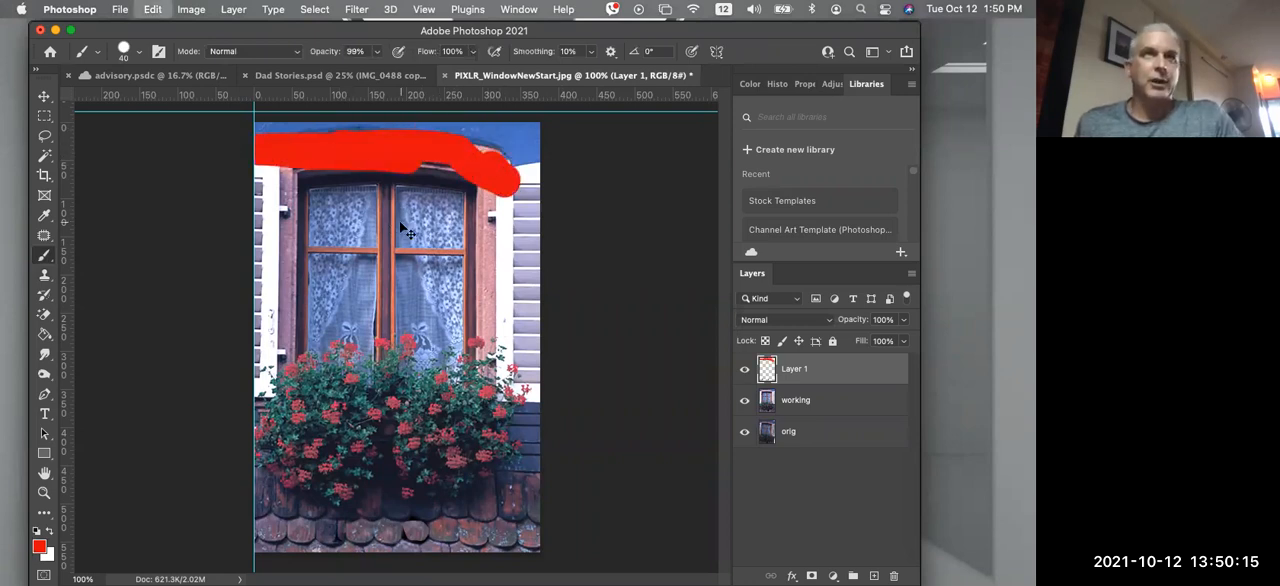
pyautogui.press('super+z')
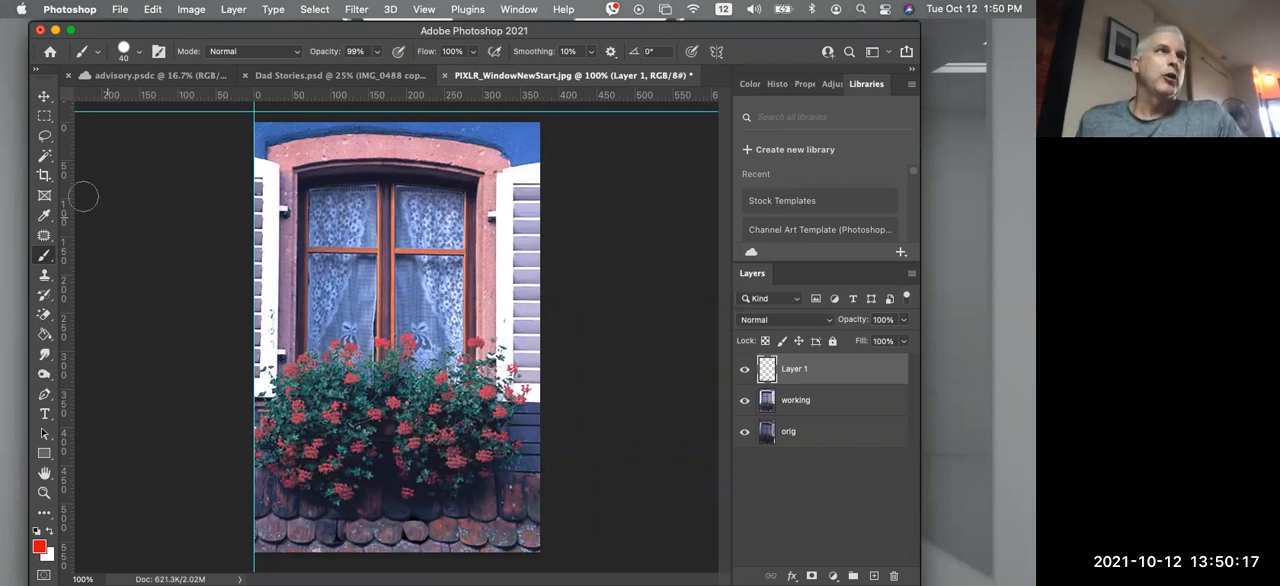
# Select the whole blue wall area above the window arch on the working layer with the Magic Wand, adding its remaining part
pyautogui.click(46, 157)
pyautogui.click(284, 141)
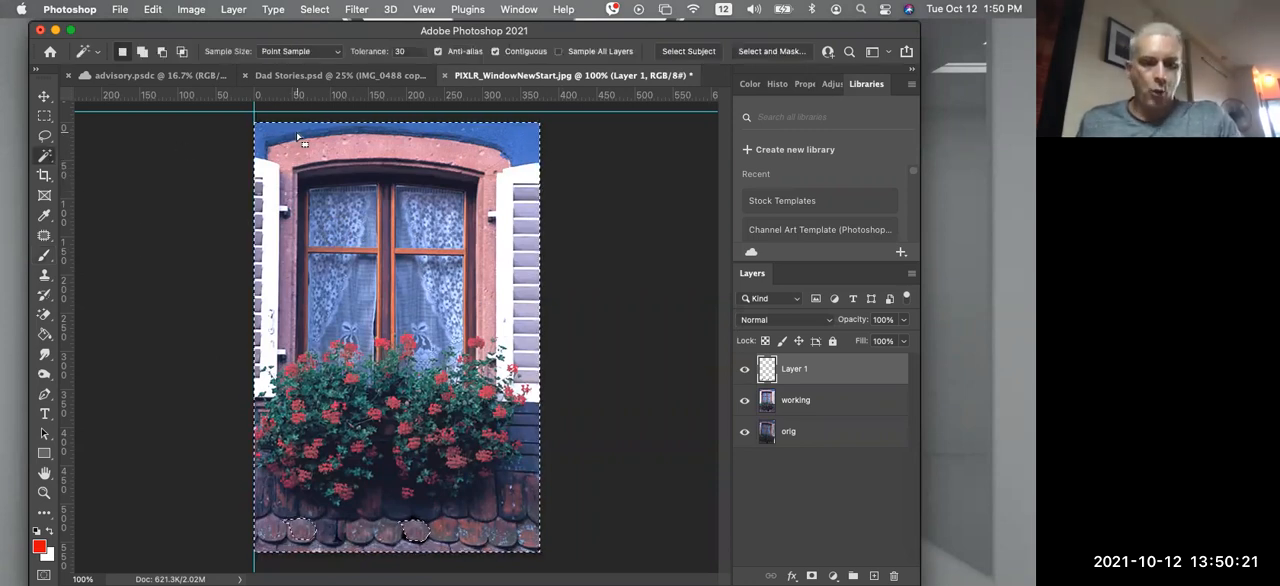
pyautogui.press('super+z')
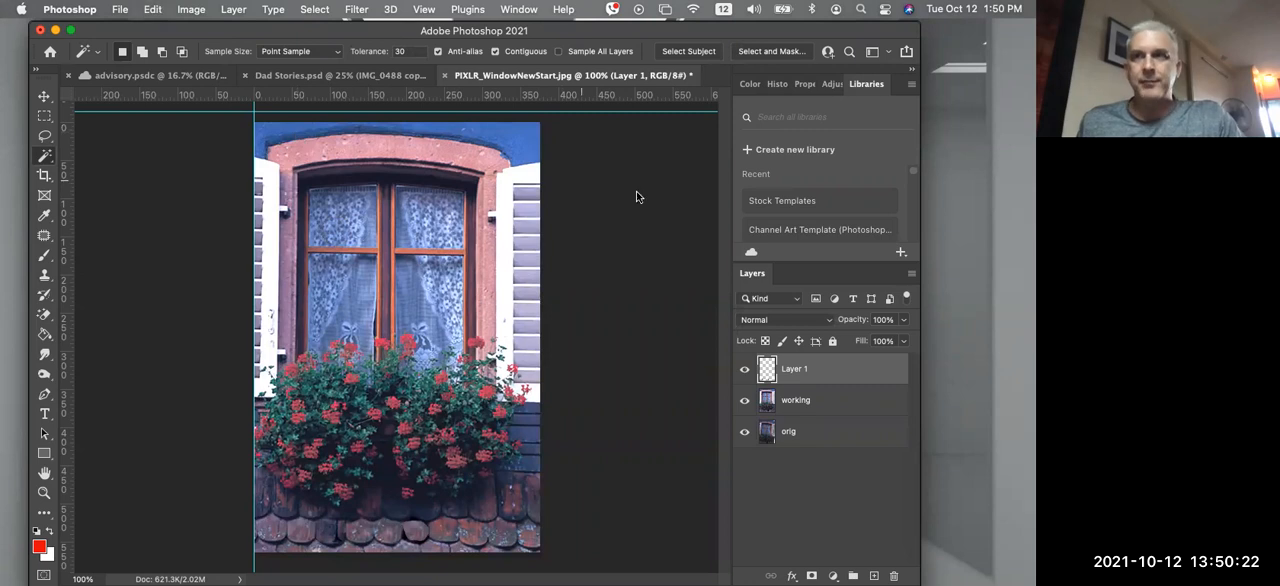
pyautogui.click(809, 405)
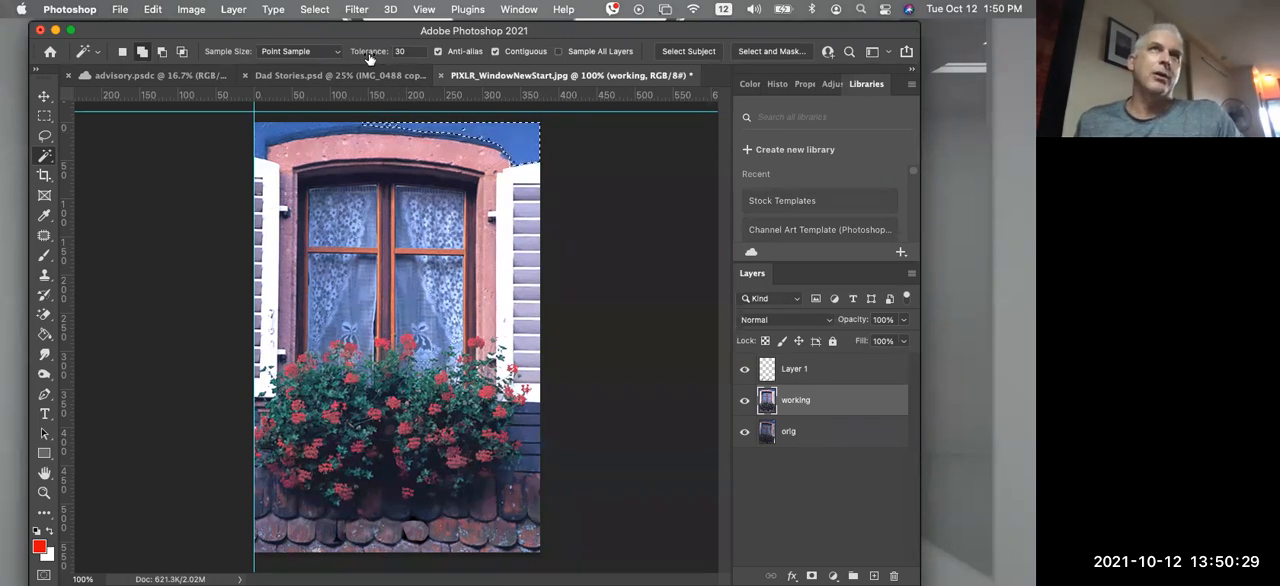
pyautogui.keyDown('shift'); pyautogui.click(324, 131); pyautogui.keyUp('shift')
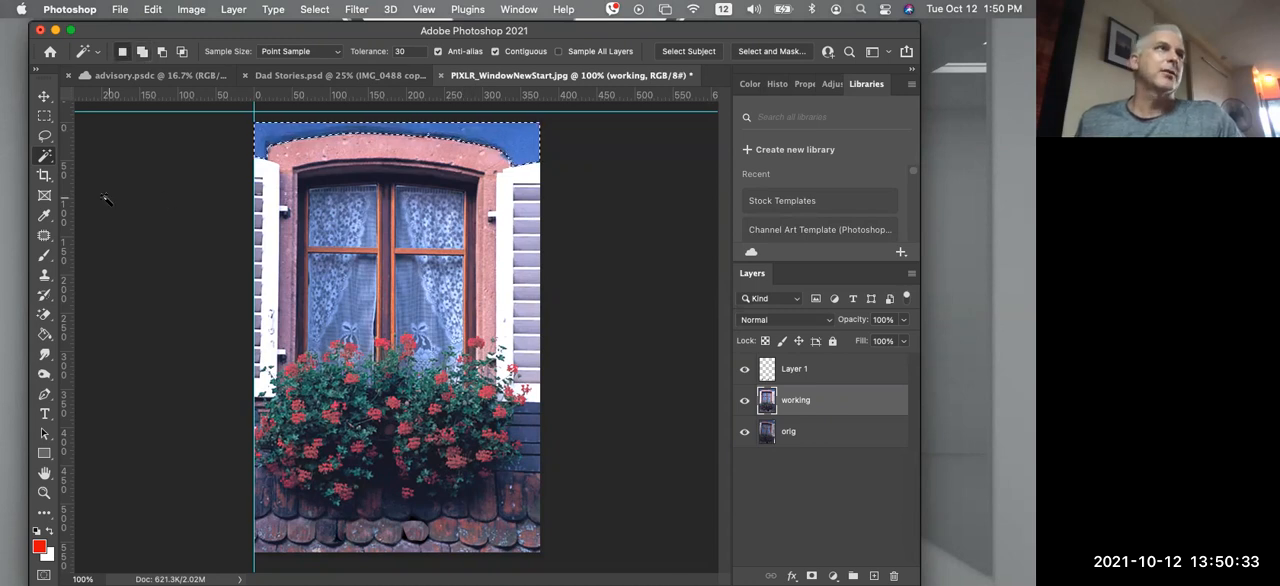
# Try painting the selected wall area solid red with the Brush Tool, then undo the paint
pyautogui.click(47, 255)
pyautogui.click(94, 255)
pyautogui.moveTo(268, 130)
pyautogui.mouseDown()
pyautogui.moveTo(243, 146)
pyautogui.moveTo(391, 115)
pyautogui.moveTo(564, 137)
pyautogui.mouseUp()
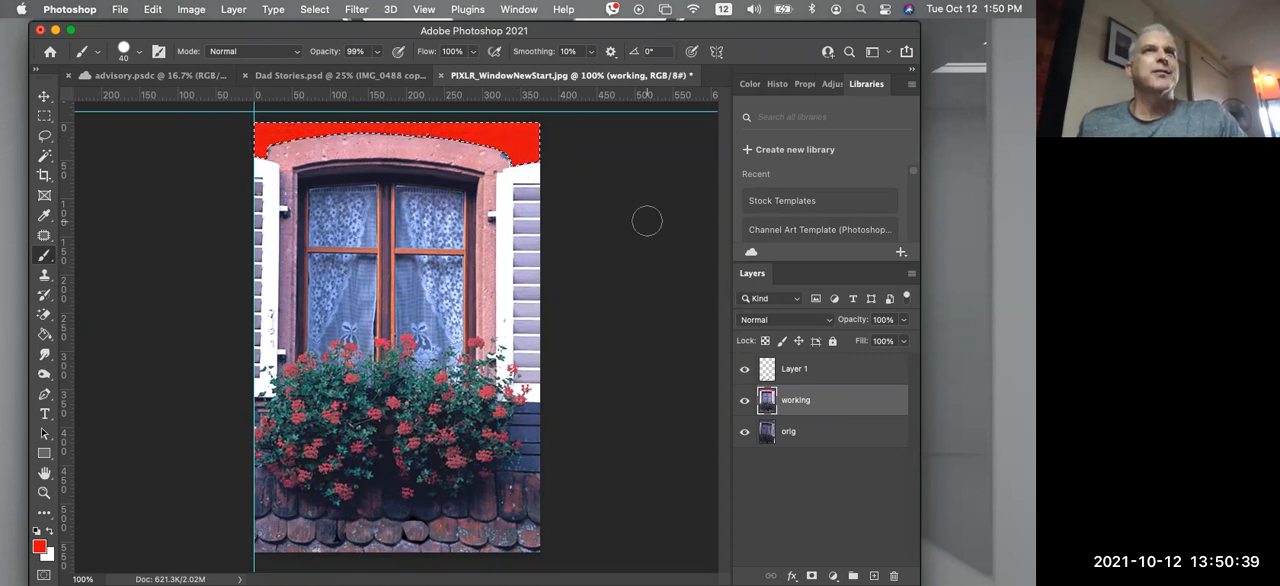
pyautogui.press('super+z')
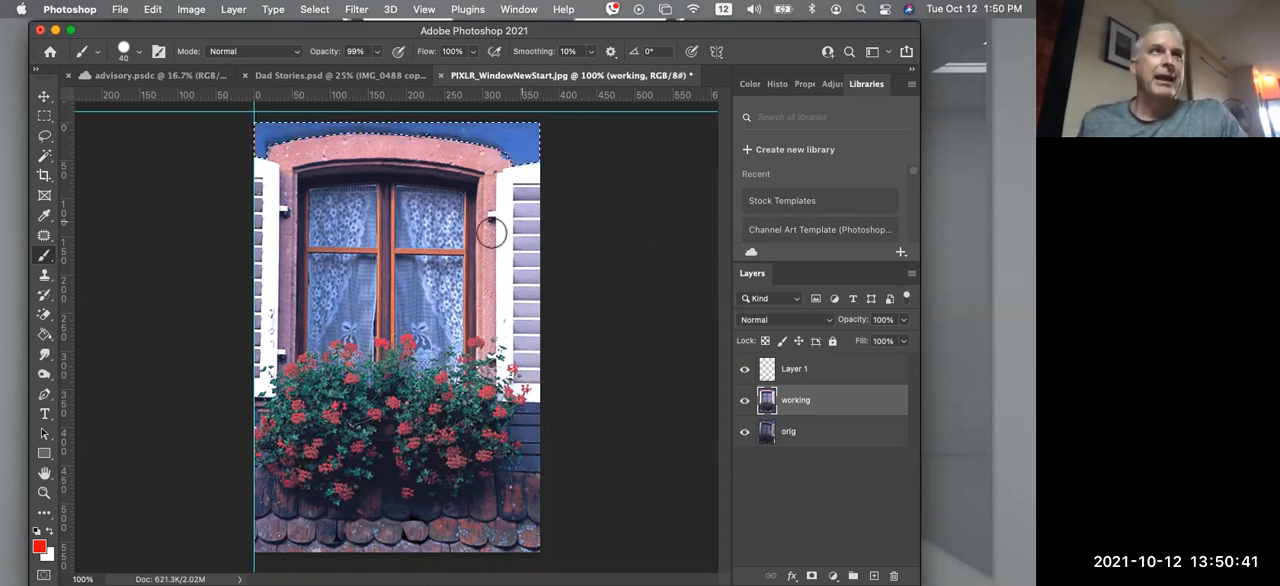
# Try recoloring the selected wall red with the Color Replacement Tool, then revert the history to the last Magic Wand state
pyautogui.click(44, 297)
pyautogui.click(44, 256)
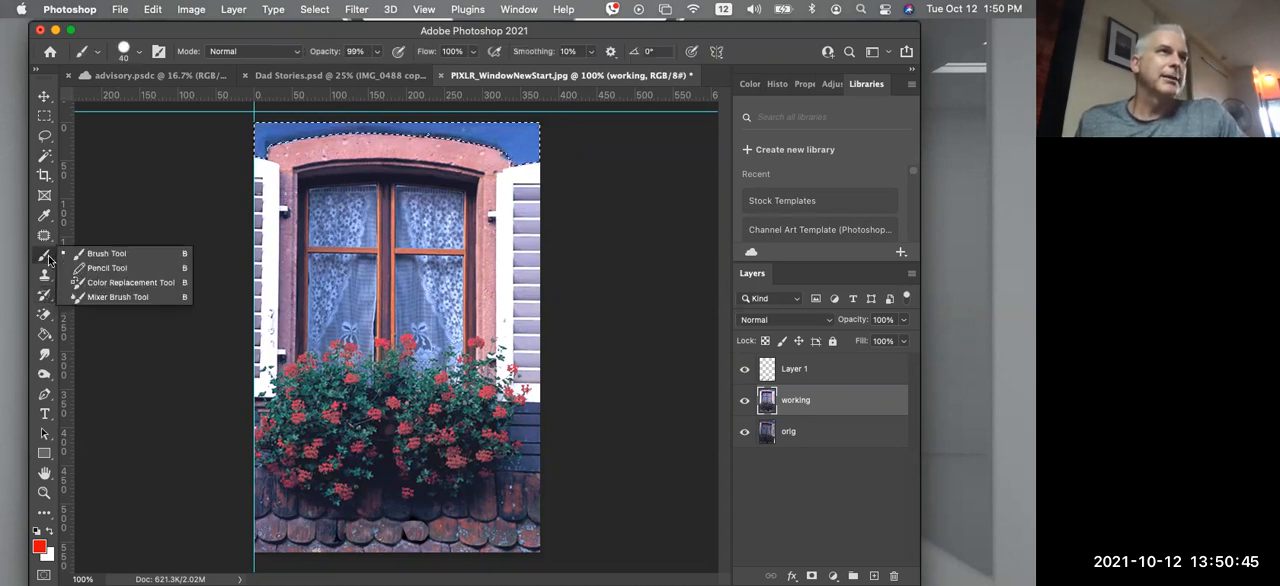
pyautogui.click(115, 283)
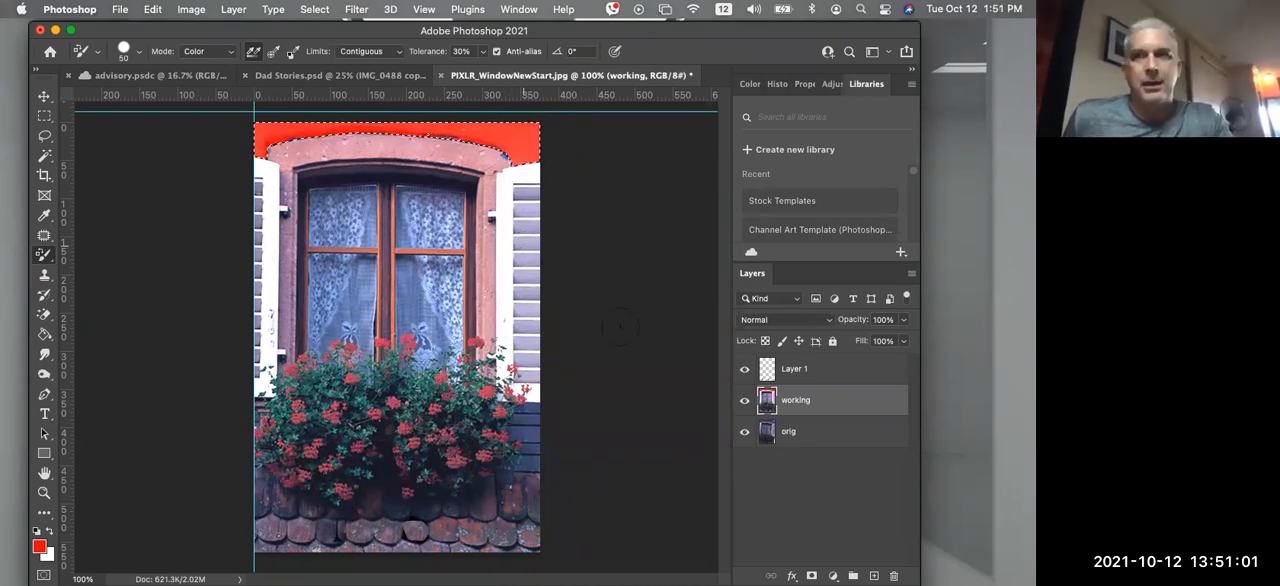
pyautogui.click(782, 84)
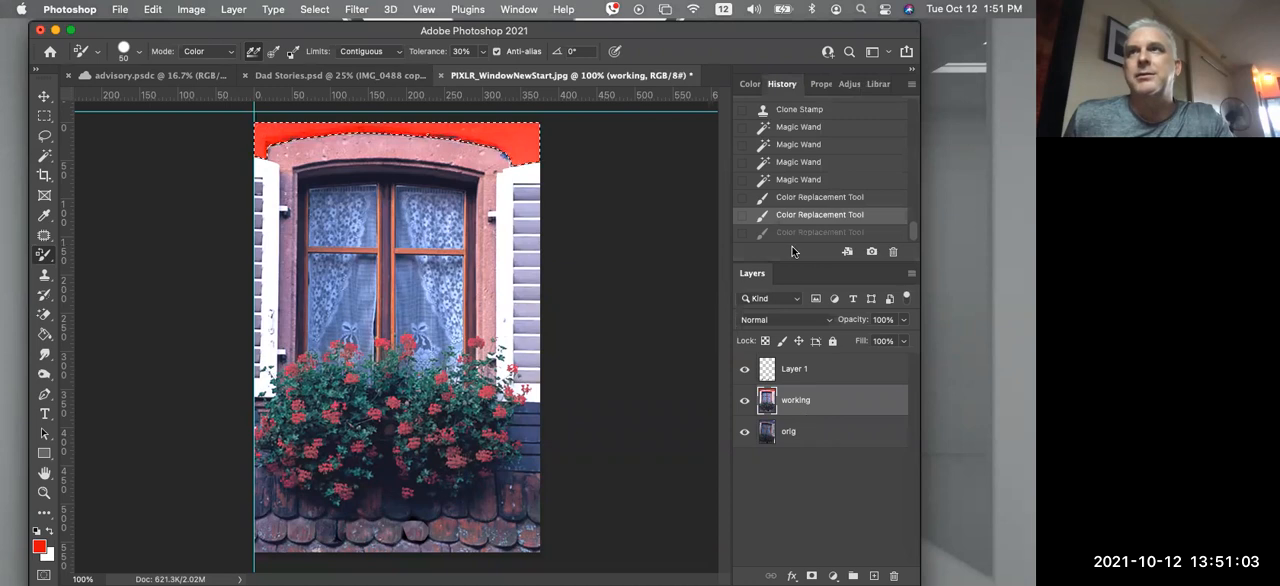
pyautogui.click(796, 179)
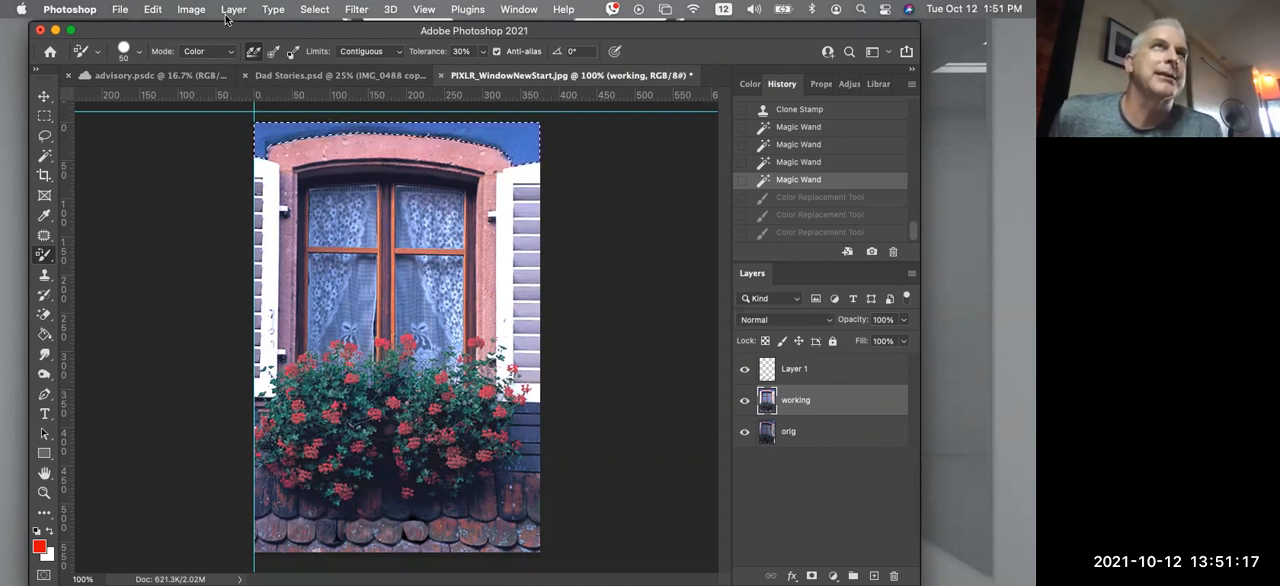
pyautogui.click(232, 11)
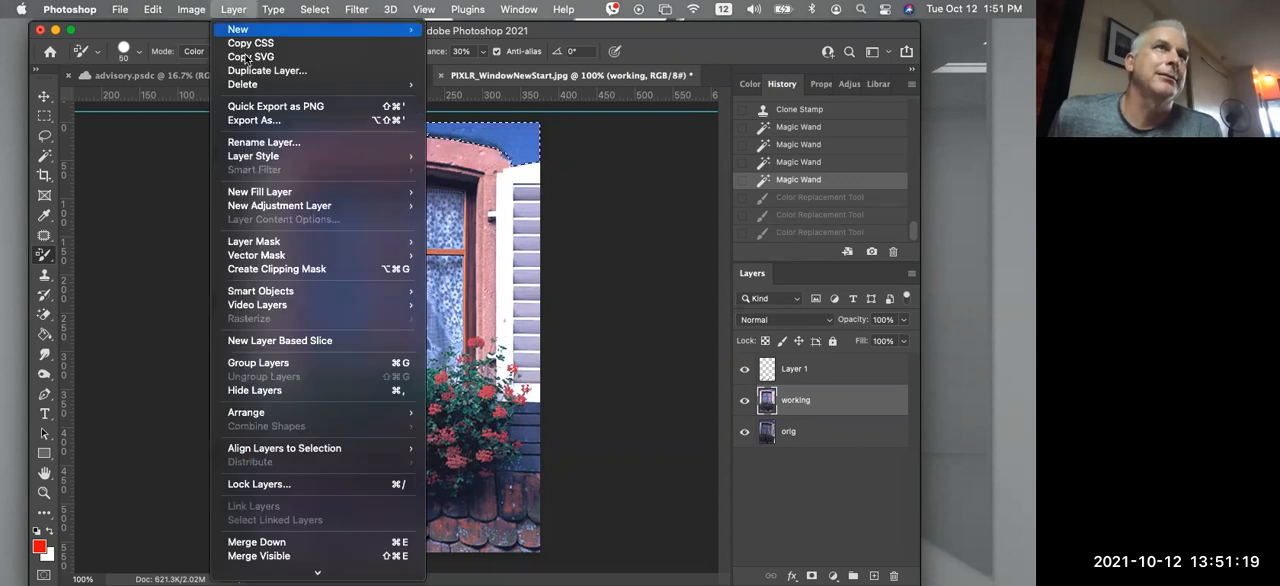
pyautogui.moveTo(323, 205)
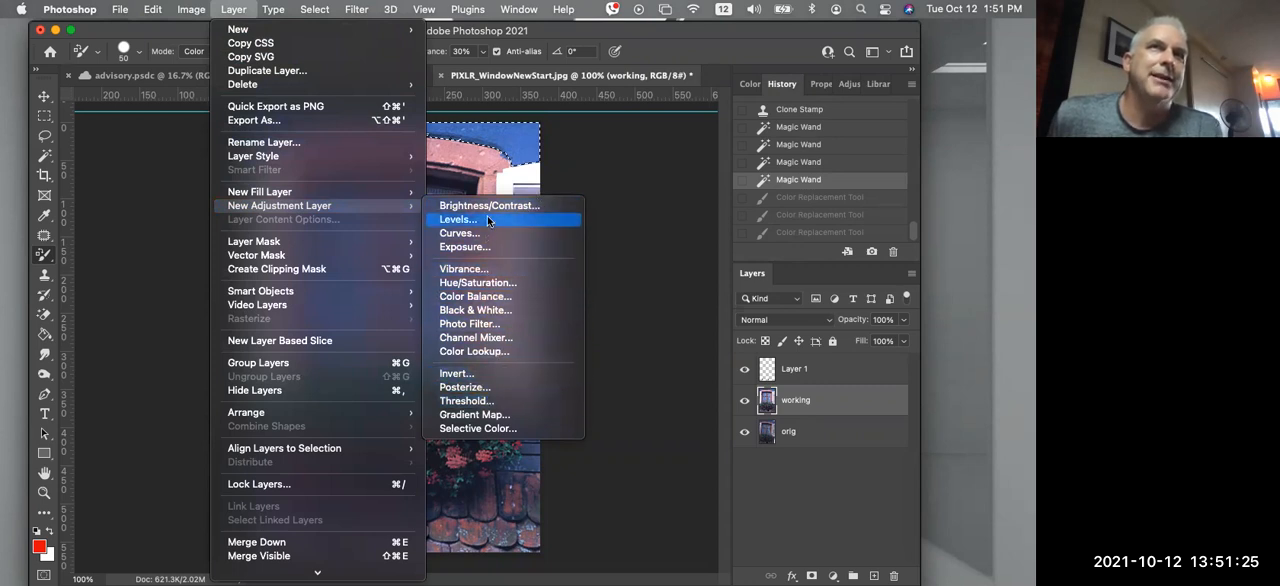
pyautogui.click(803, 405)
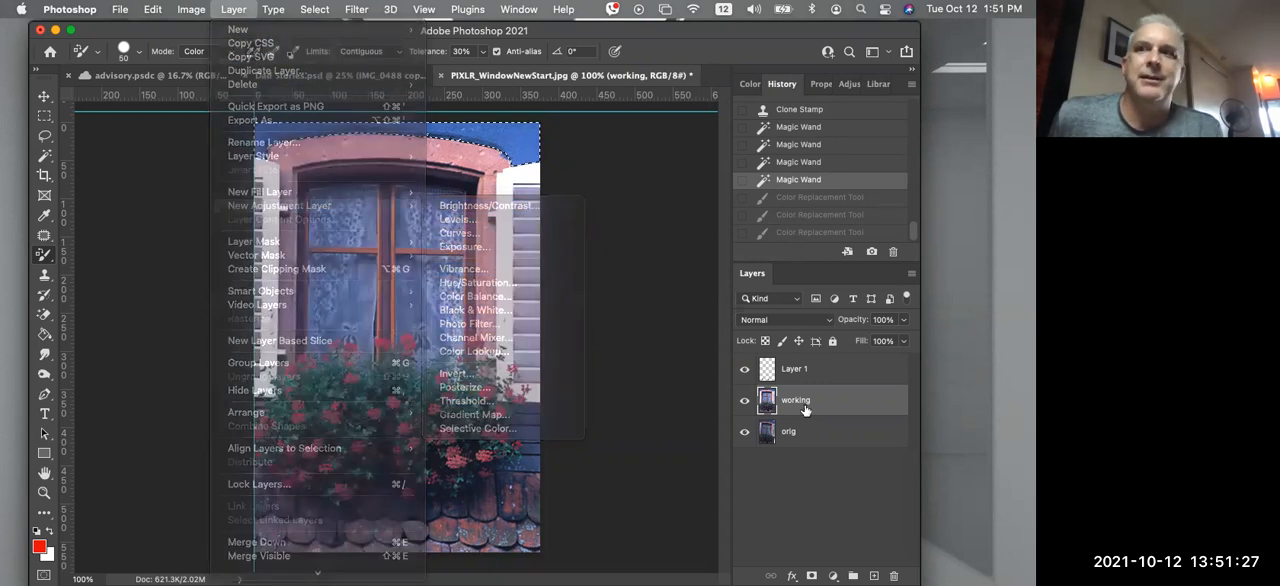
pyautogui.click(834, 575)
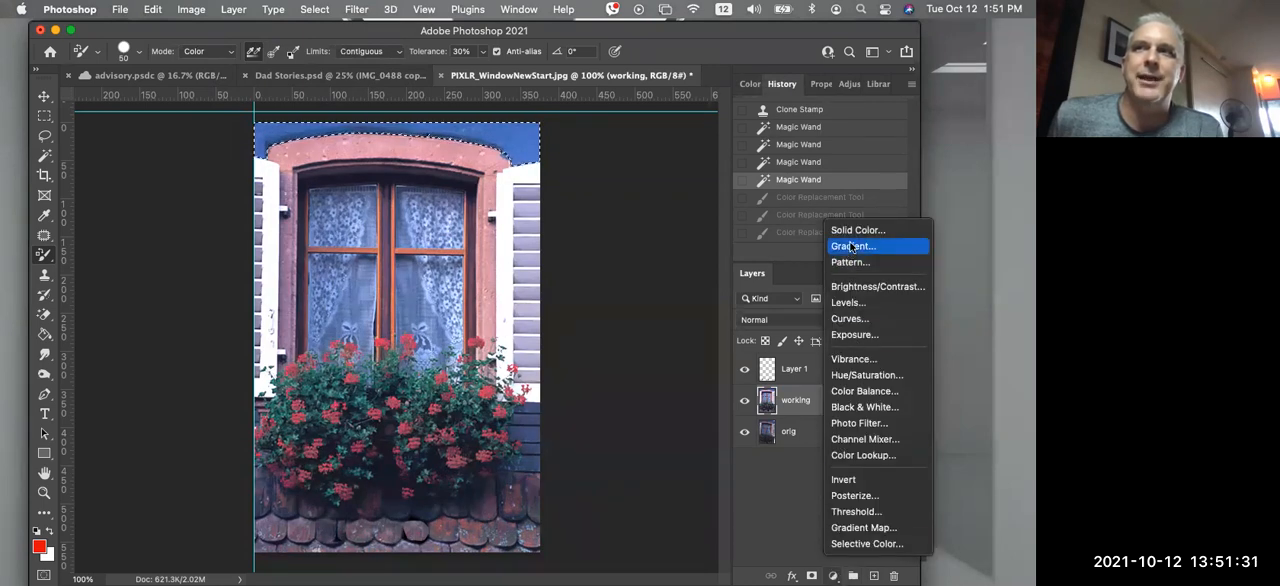
pyautogui.click(781, 475)
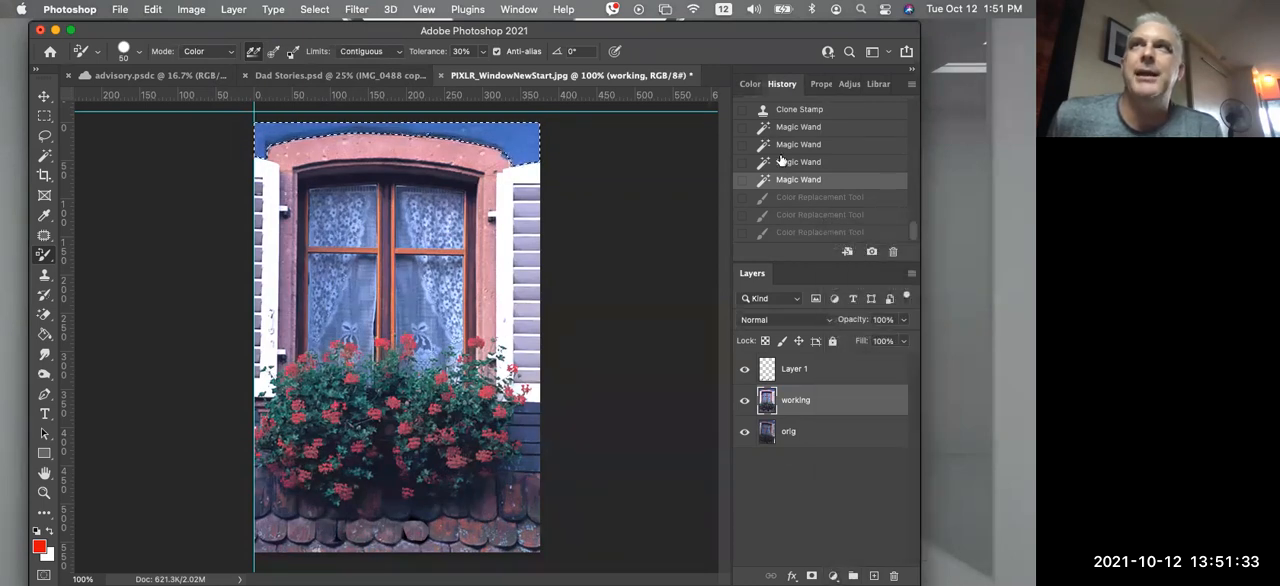
# Try a Hue/Saturation adjustment layer on the selected wall with Hue +54, then delete the adjustment layer
pyautogui.click(840, 84)
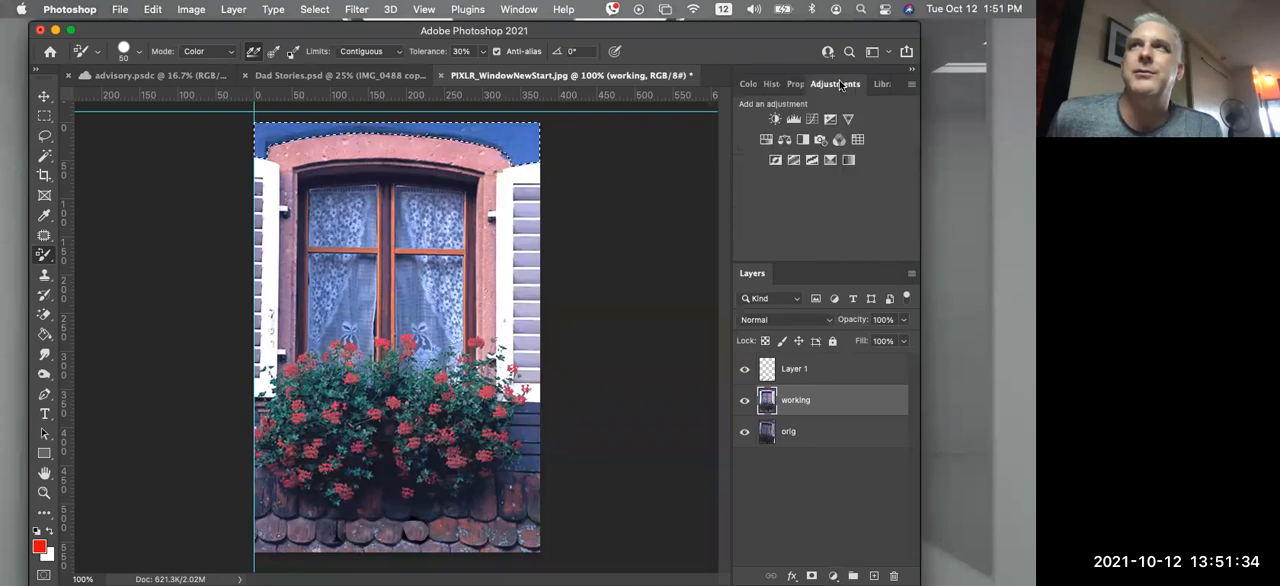
pyautogui.click(766, 139)
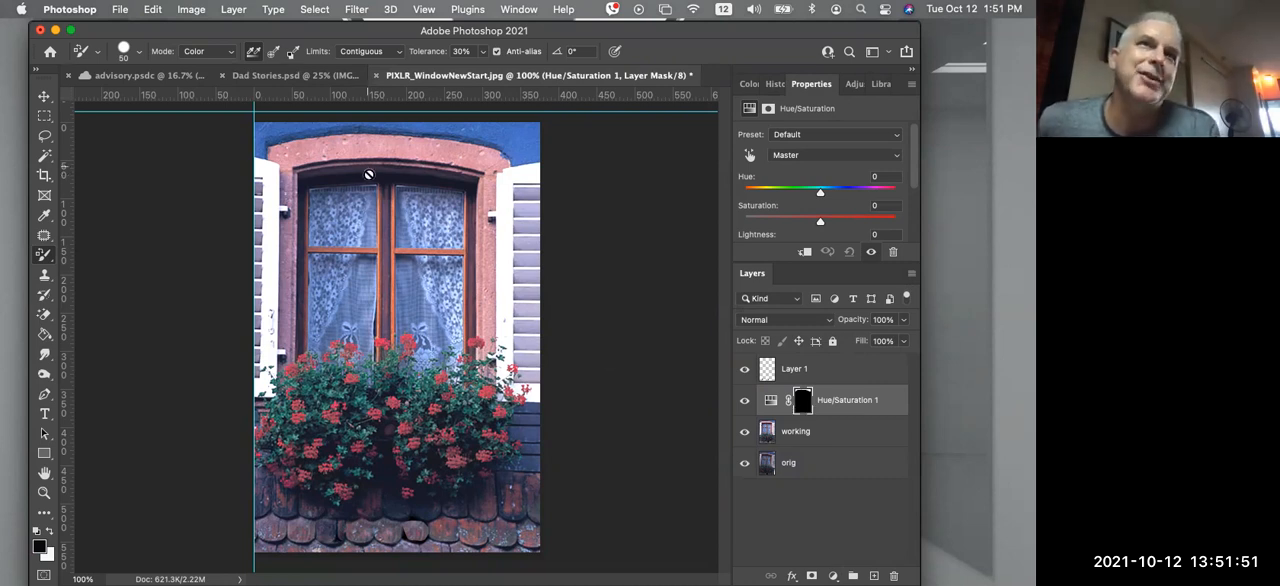
pyautogui.click(771, 401)
pyautogui.moveTo(818, 196); pyautogui.dragTo(857, 190)
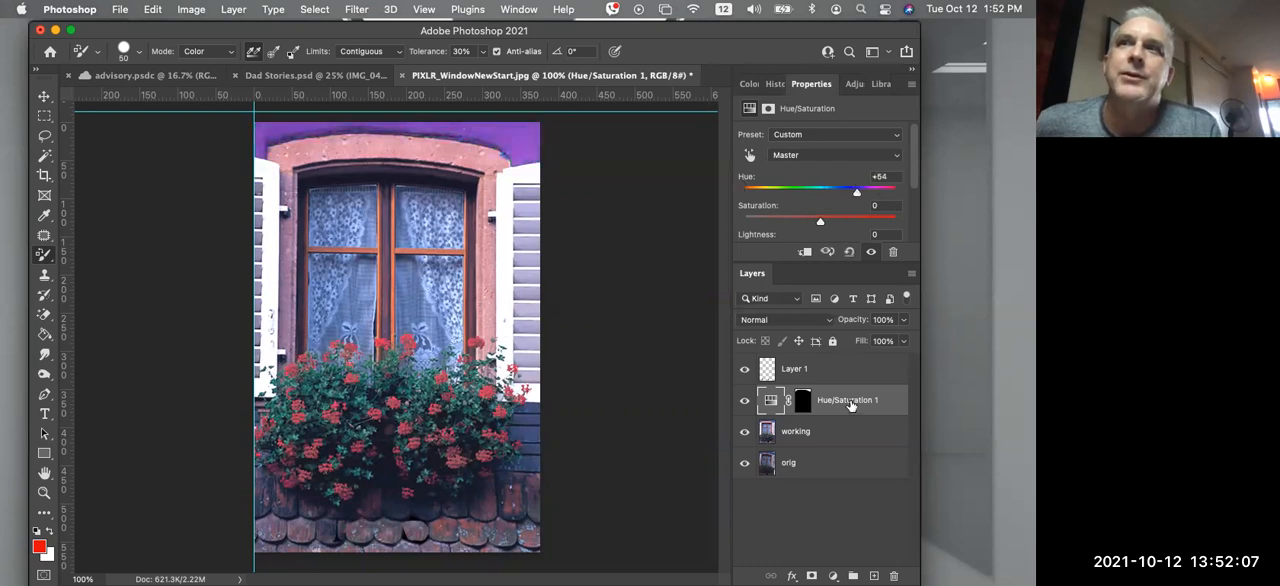
pyautogui.moveTo(846, 400); pyautogui.dragTo(897, 571)
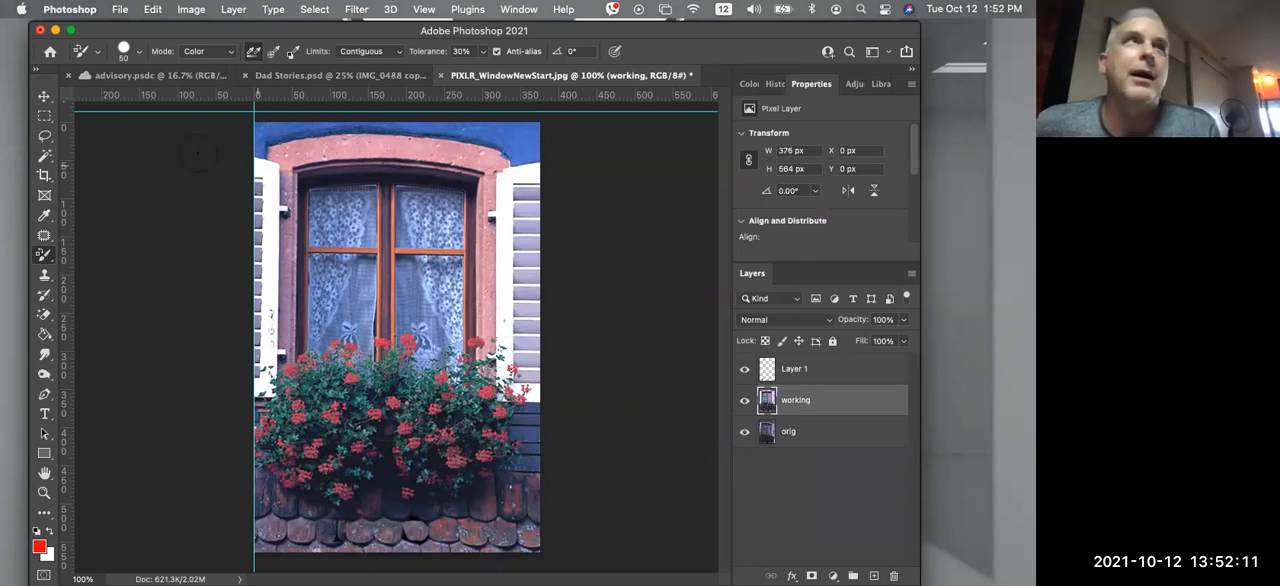
# Select the blue wall above the window arch with the Quick Selection Tool, subtracting the parts that spill onto the arch
pyautogui.click(43, 157)
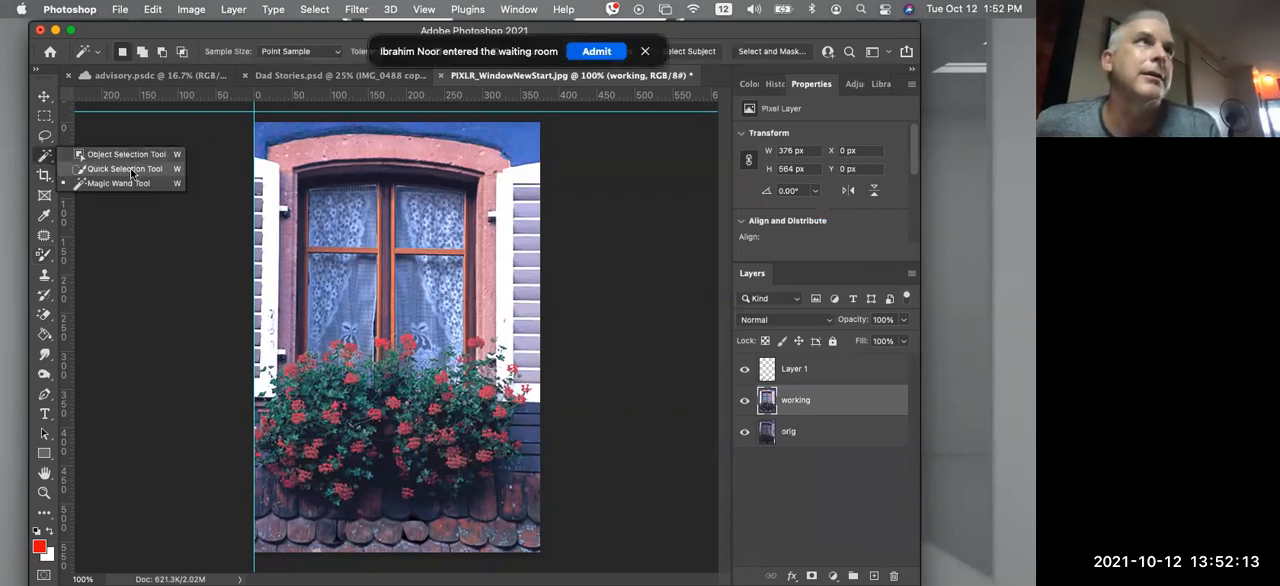
pyautogui.click(597, 50)
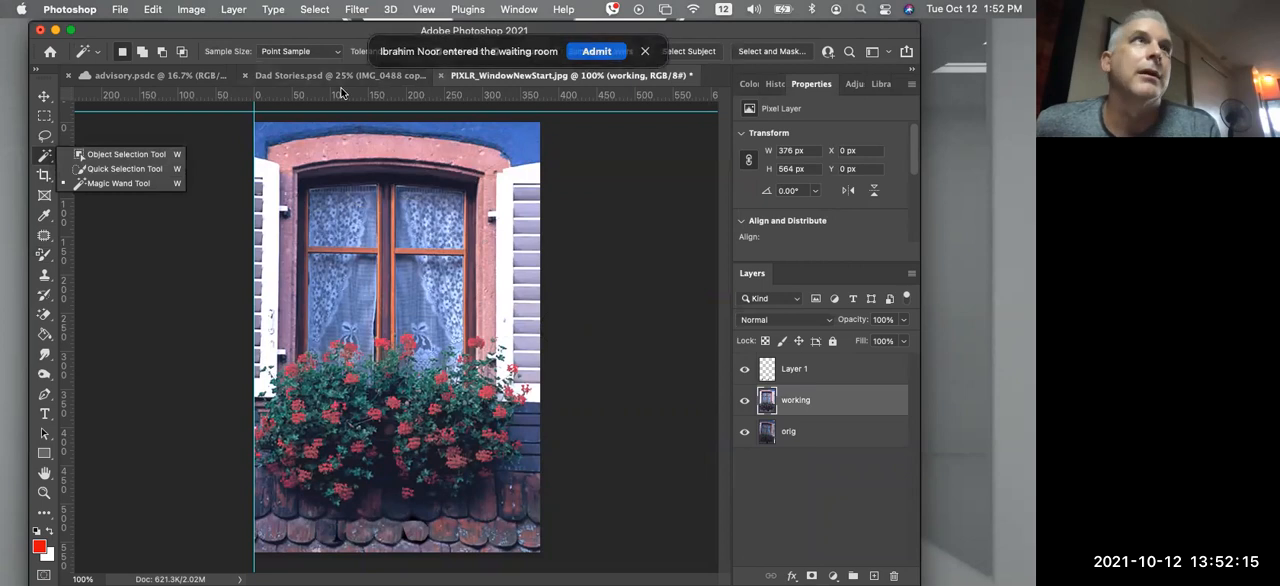
pyautogui.click(150, 169)
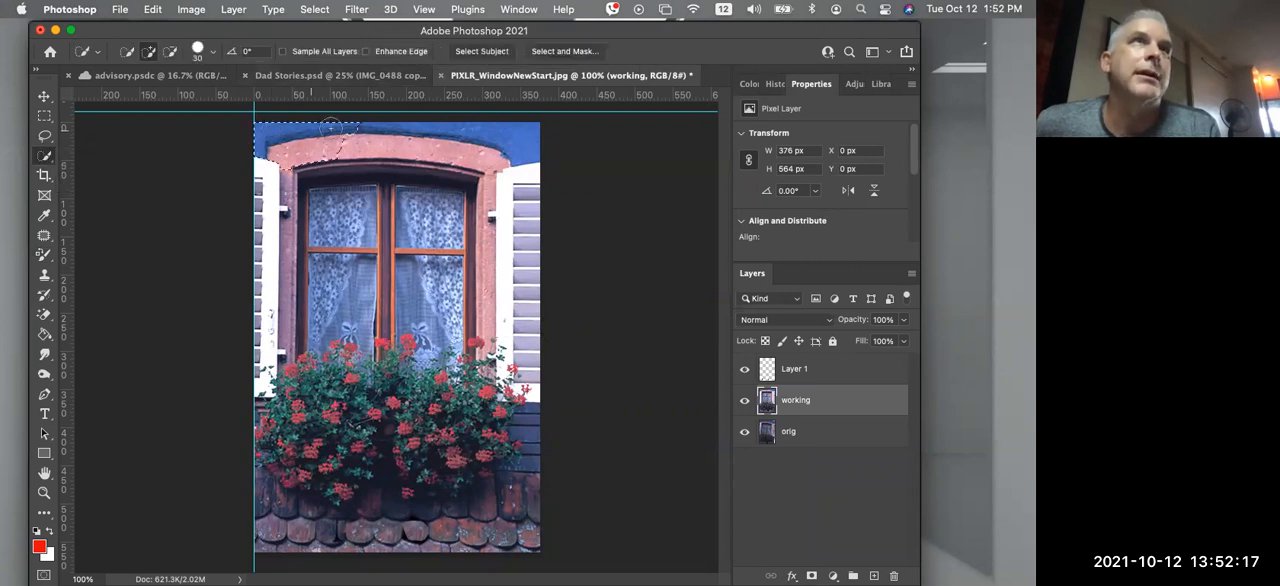
pyautogui.moveTo(365, 122)
pyautogui.mouseDown()
pyautogui.moveTo(535, 135)
pyautogui.moveTo(505, 140)
pyautogui.mouseUp()
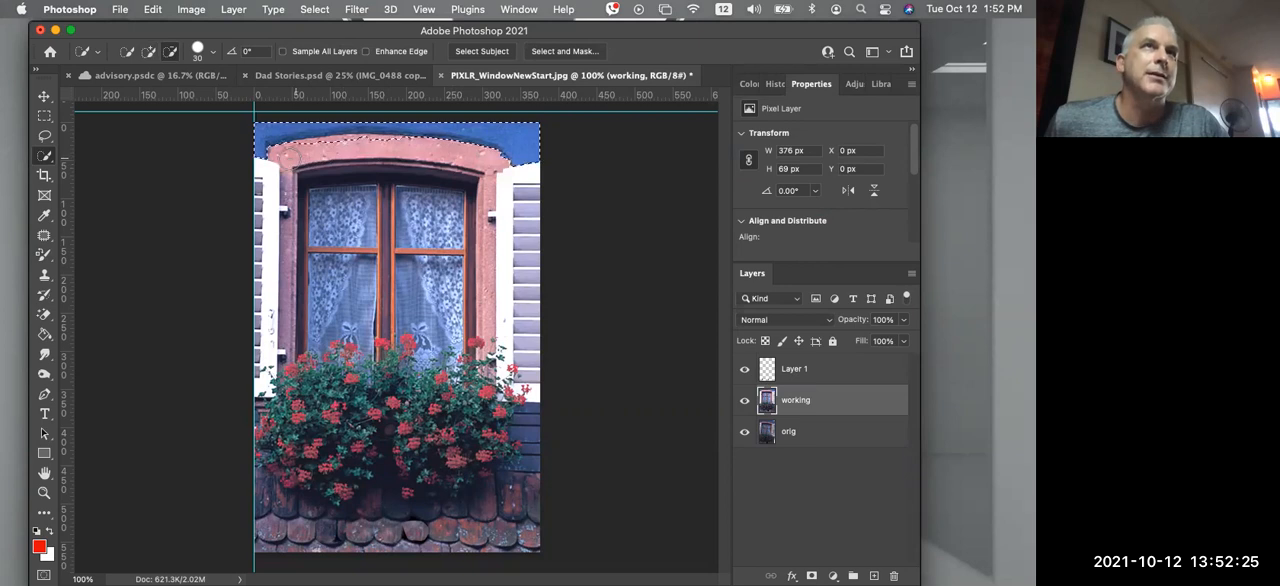
pyautogui.moveTo(306, 147); pyautogui.dragTo(464, 155)
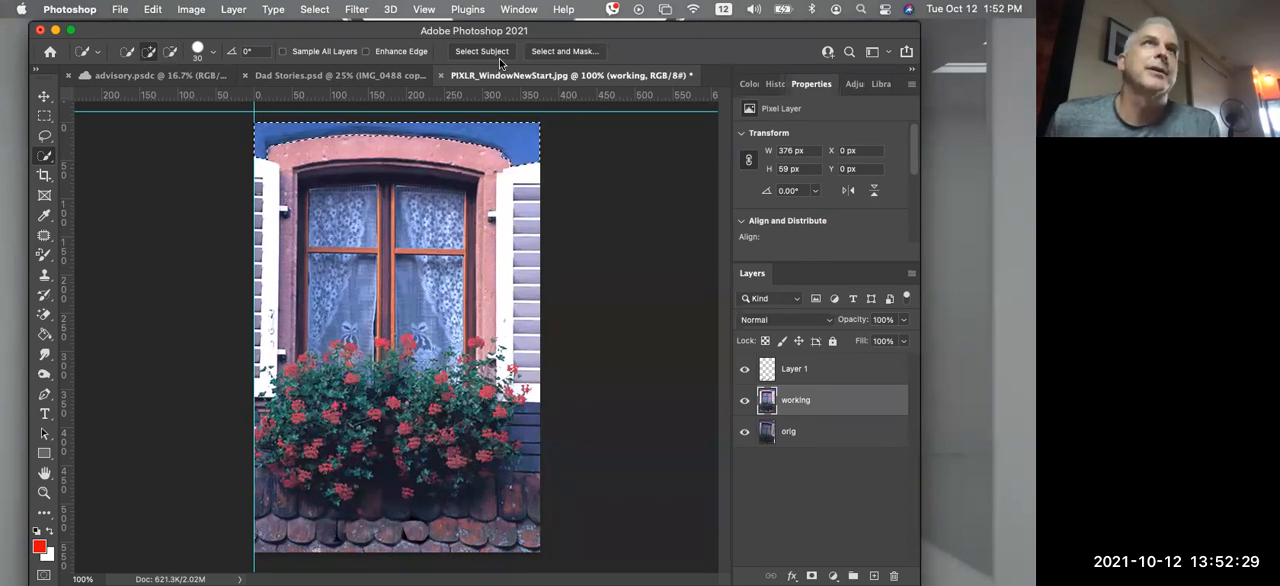
# Add a Hue/Saturation adjustment layer to the selected wall and set its Hue to +74
pyautogui.click(832, 575)
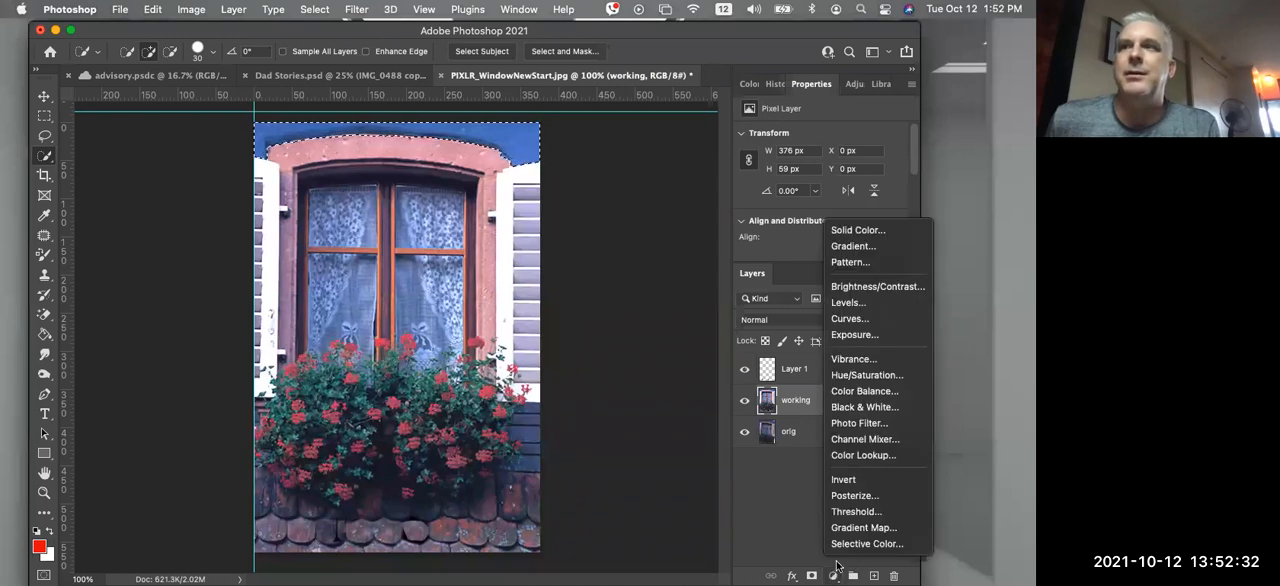
pyautogui.click(893, 375)
pyautogui.moveTo(828, 196); pyautogui.dragTo(865, 191)
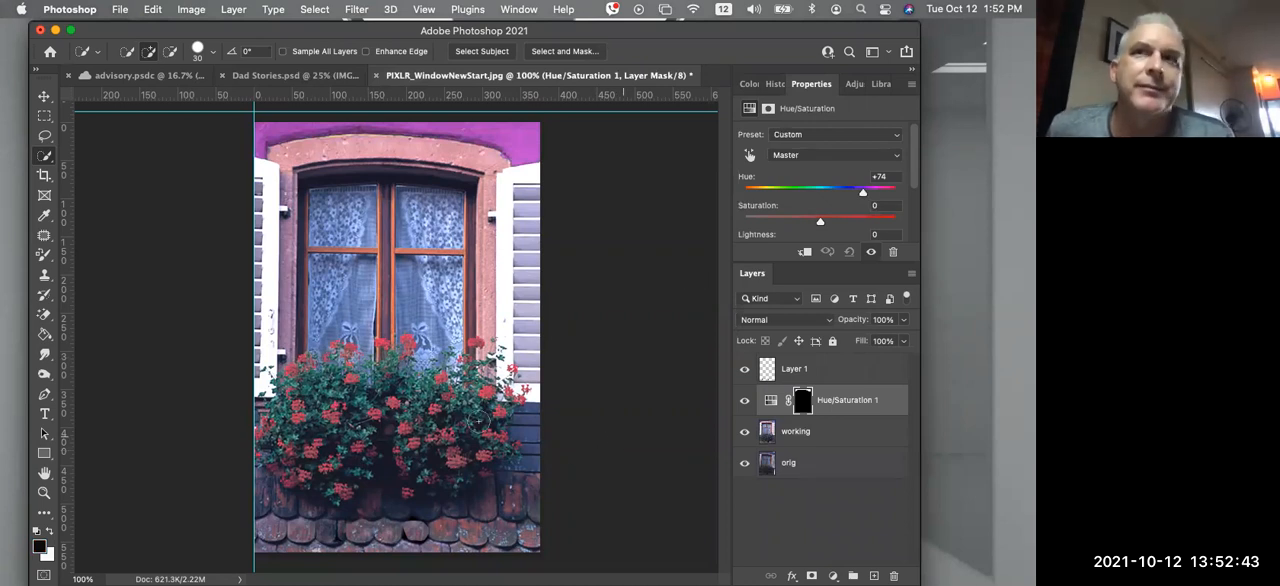
# Try selecting flowers on the working layer with the Magic Wand at tolerance 30 and Contiguous off, then deselect everything
pyautogui.click(46, 156)
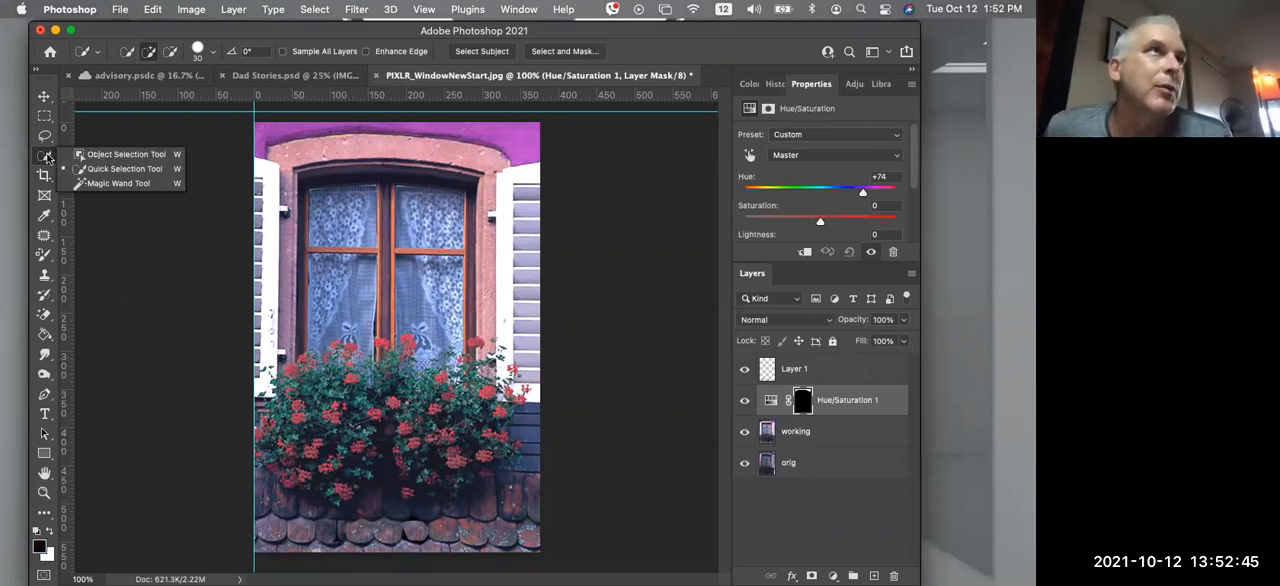
pyautogui.click(112, 183)
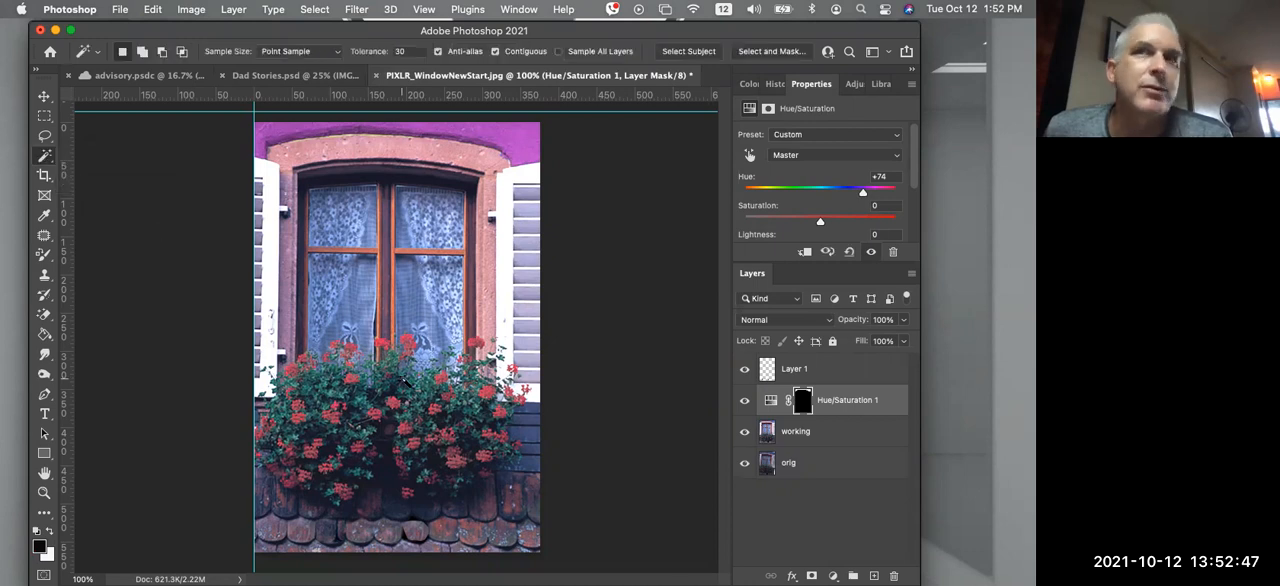
pyautogui.click(795, 438)
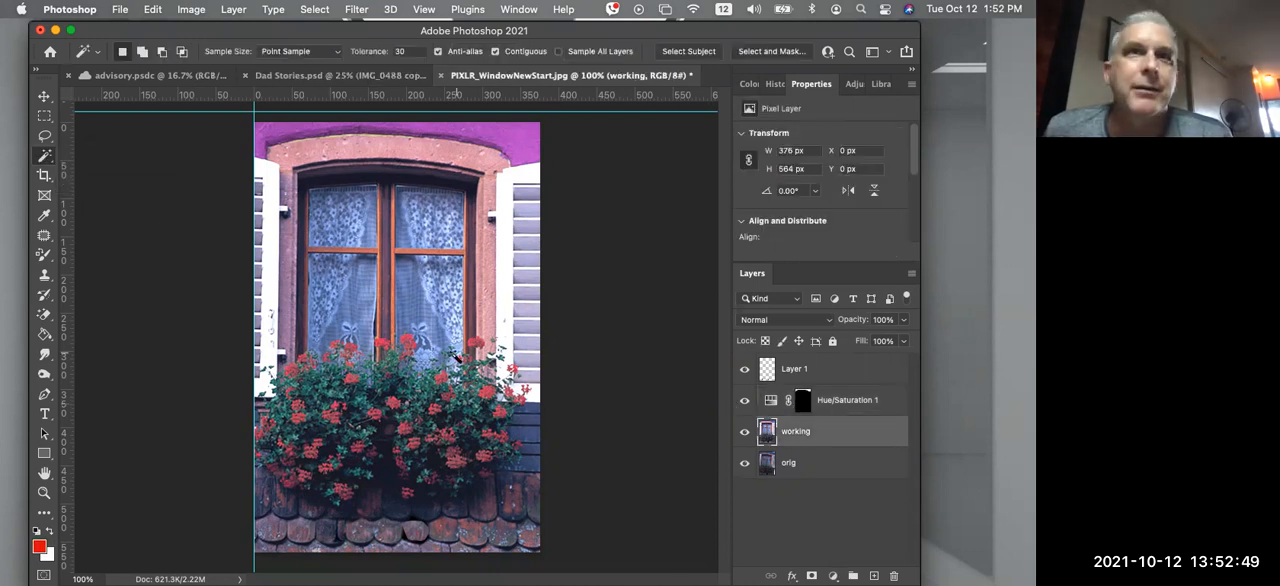
pyautogui.click(475, 345)
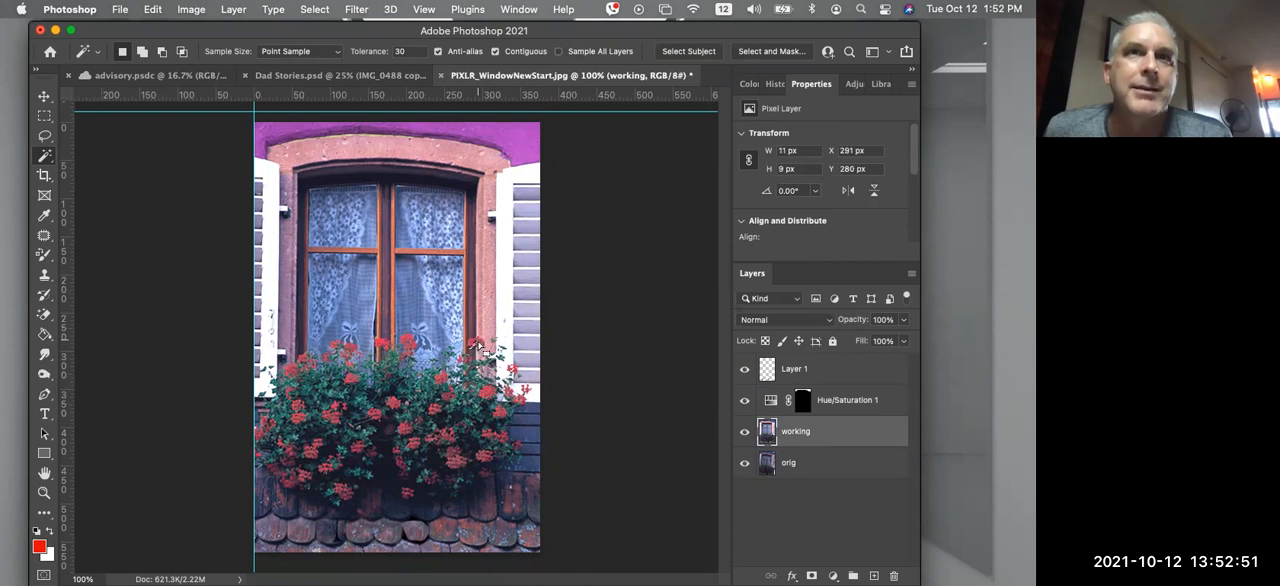
pyautogui.click(476, 345)
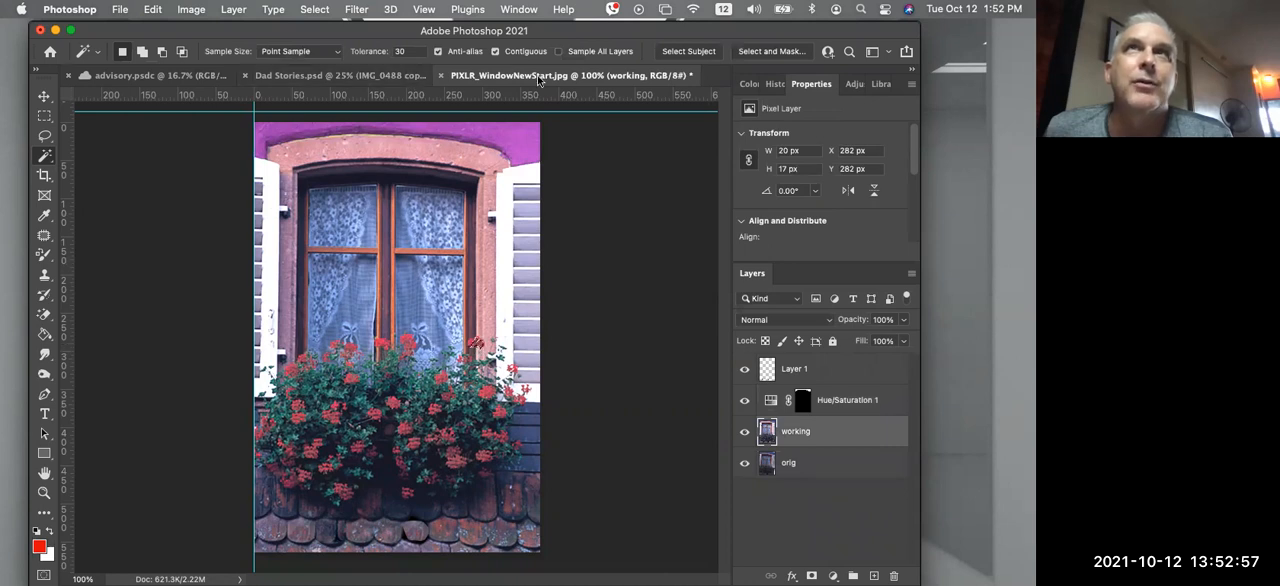
pyautogui.click(445, 382)
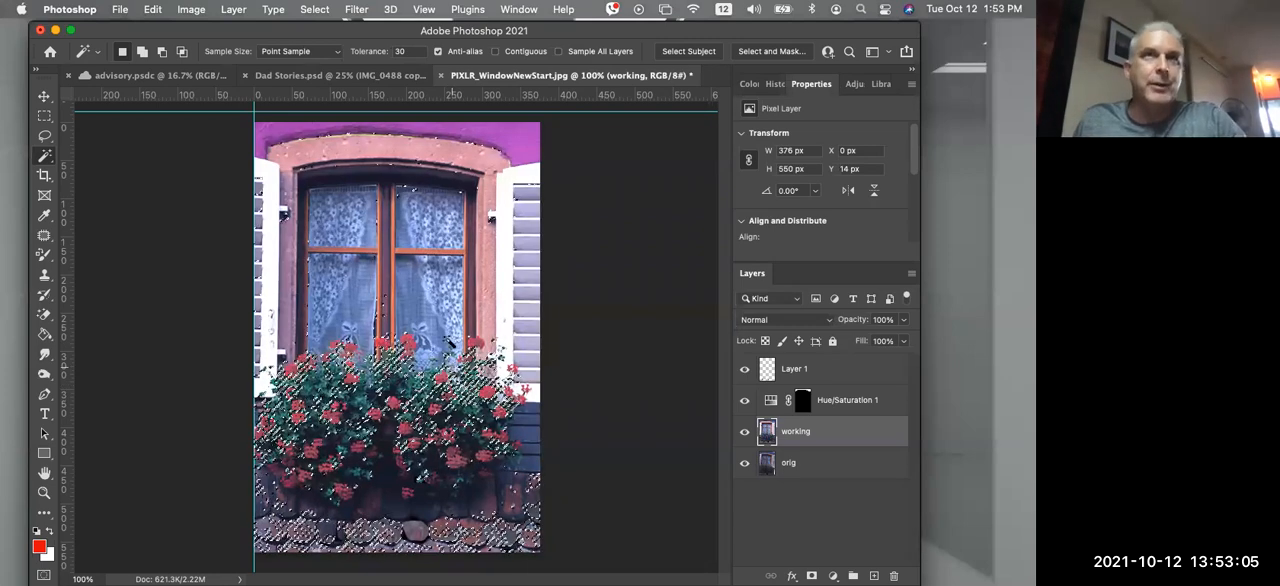
pyautogui.press('super+d')
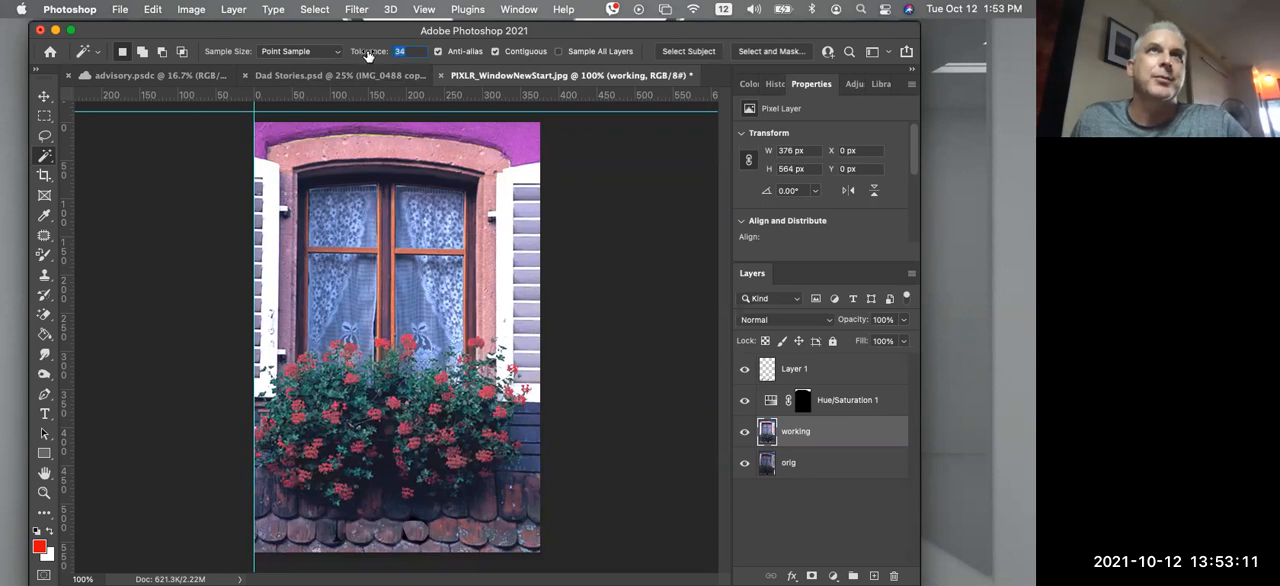
# Select several red blooms in the upper part of the flower box with the Magic Wand at tolerance 34 and Contiguous on
pyautogui.click(410, 346)
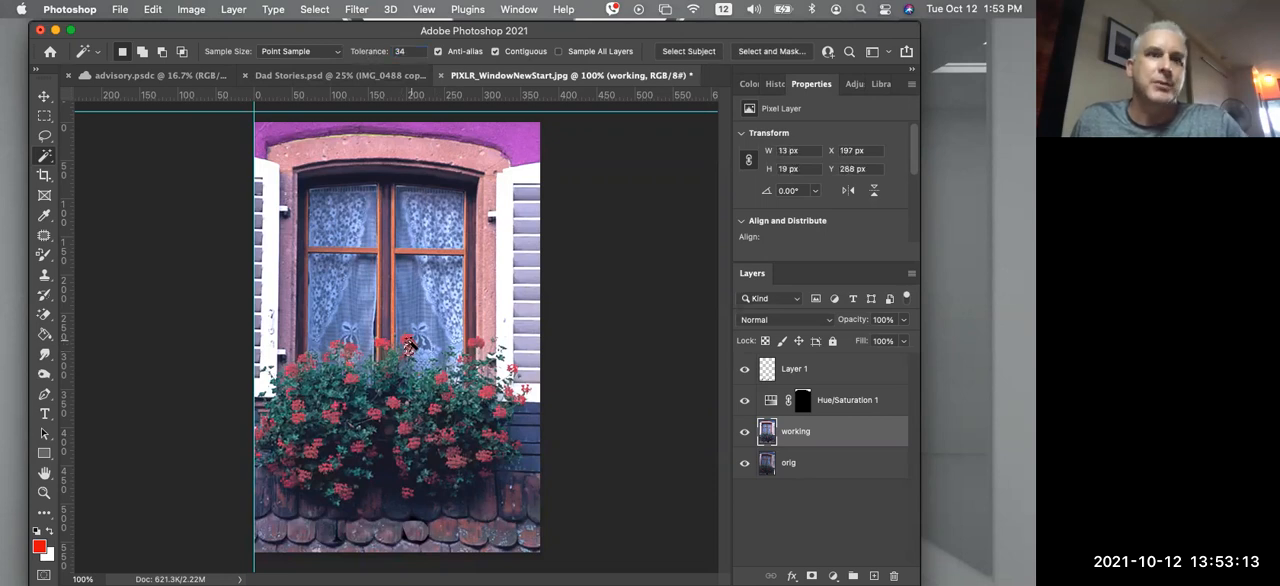
pyautogui.press('shift')
pyautogui.keyDown('shift'); pyautogui.click(407, 340); pyautogui.keyUp('shift')
pyautogui.keyDown('shift'); pyautogui.click(382, 343); pyautogui.keyUp('shift')
pyautogui.keyDown('shift'); pyautogui.click(380, 343); pyautogui.keyUp('shift')
pyautogui.keyDown('shift'); pyautogui.click(477, 345); pyautogui.keyUp('shift')
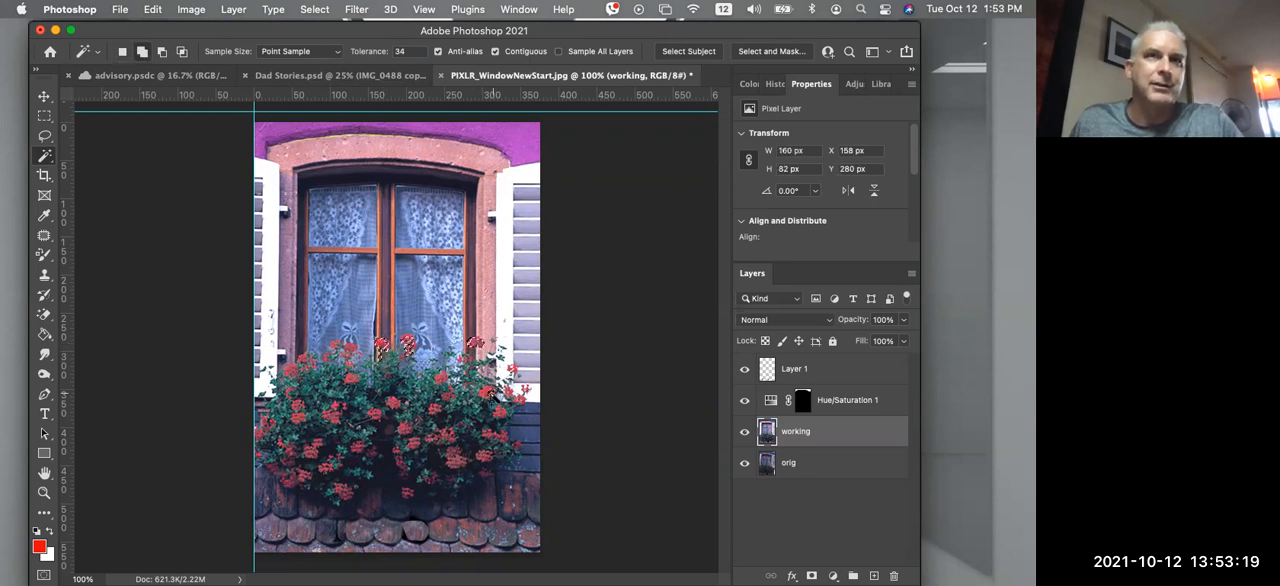
pyautogui.keyDown('shift'); pyautogui.click(490, 394); pyautogui.keyUp('shift')
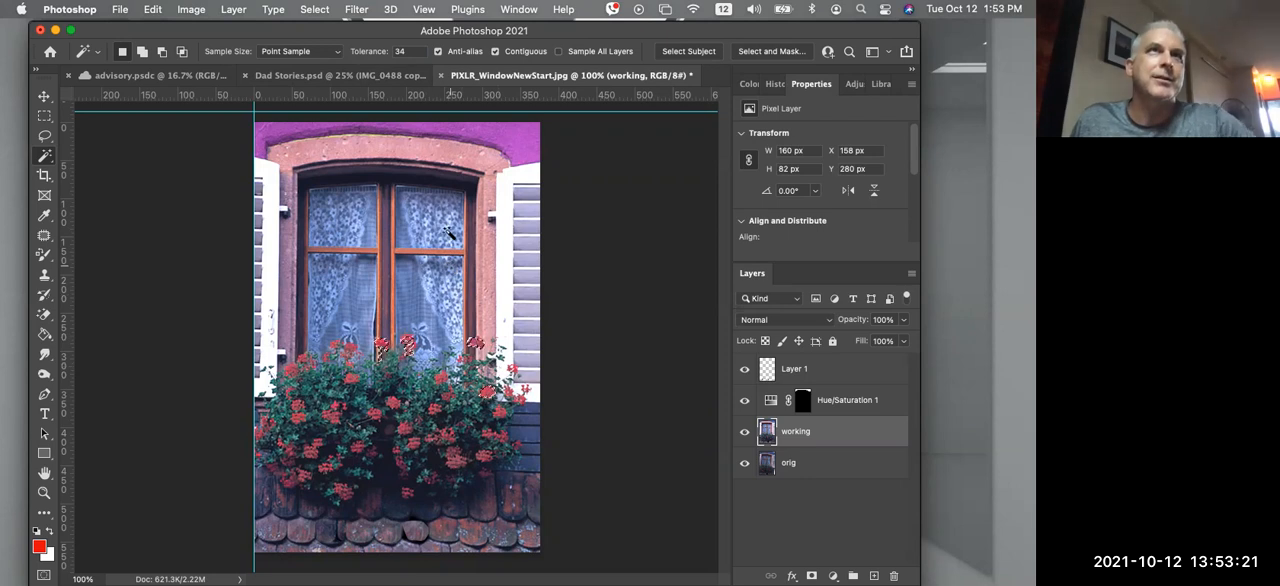
# Add a Hue/Saturation adjustment layer with Hue +81 to the selected blooms, and toggle its visibility to compare the result
pyautogui.click(233, 9)
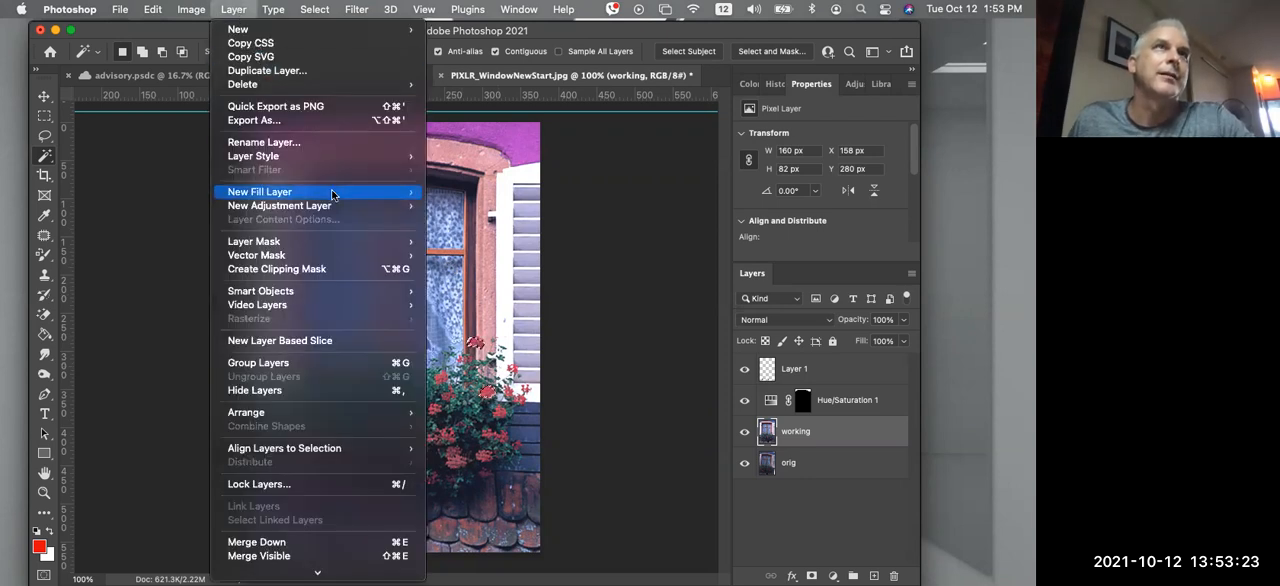
pyautogui.moveTo(337, 206)
pyautogui.click(488, 283)
pyautogui.click(806, 229)
pyautogui.moveTo(772, 199); pyautogui.dragTo(868, 204)
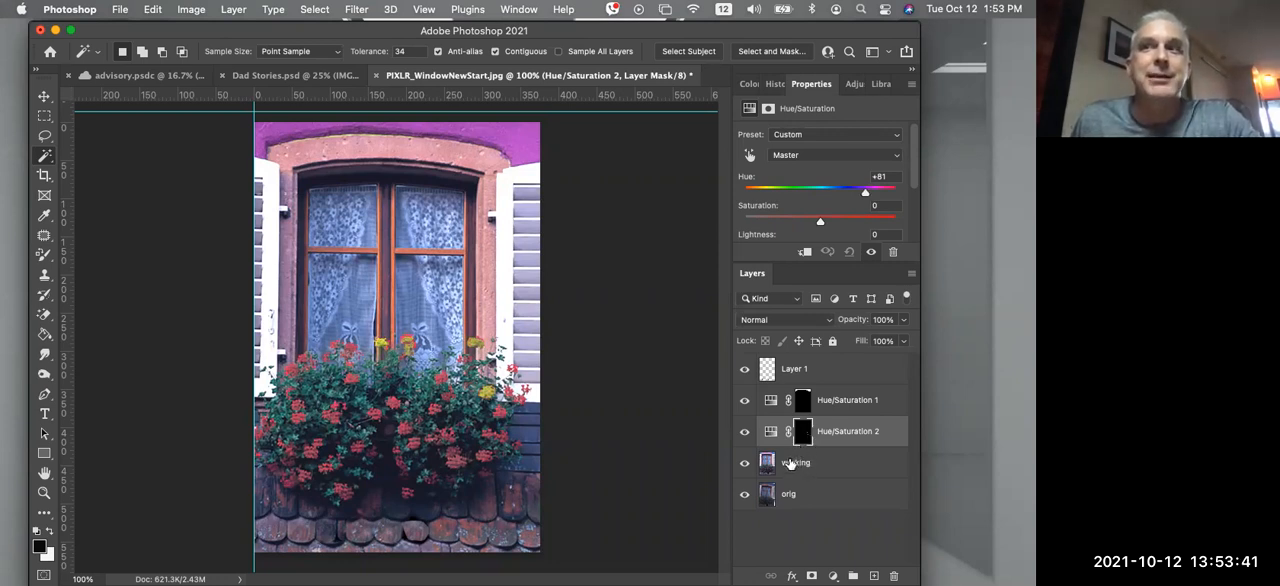
pyautogui.click(745, 432)
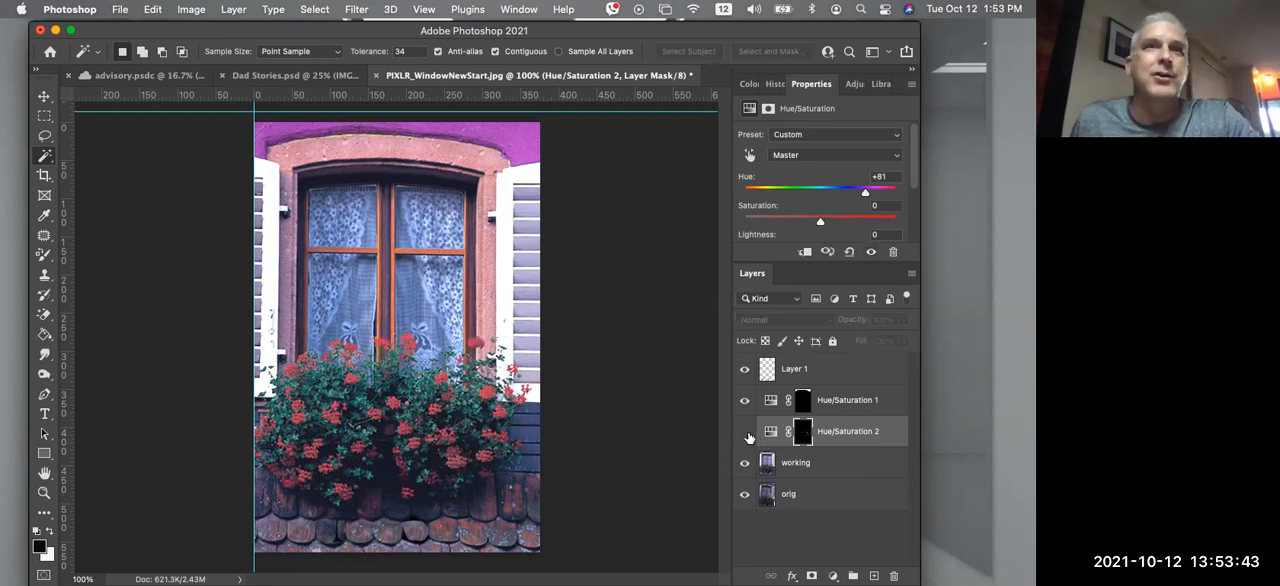
pyautogui.click(745, 432)
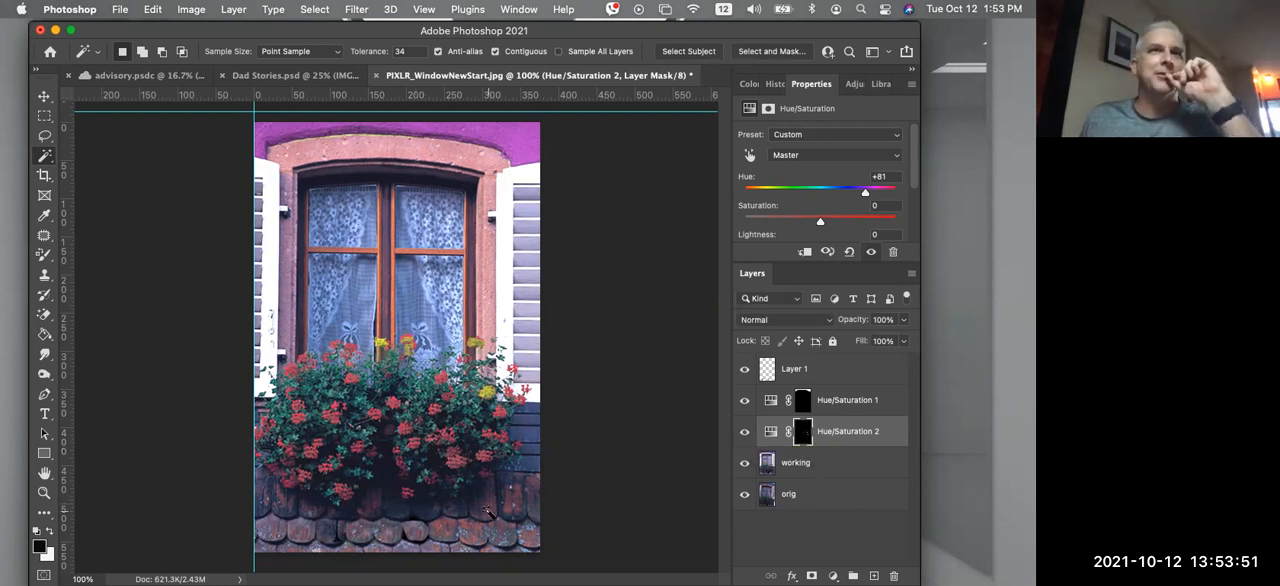
# Try lightening the window panes on the working layer with the Dodge Tool at Midtones and 100% exposure, then undo the strokes
pyautogui.click(41, 377)
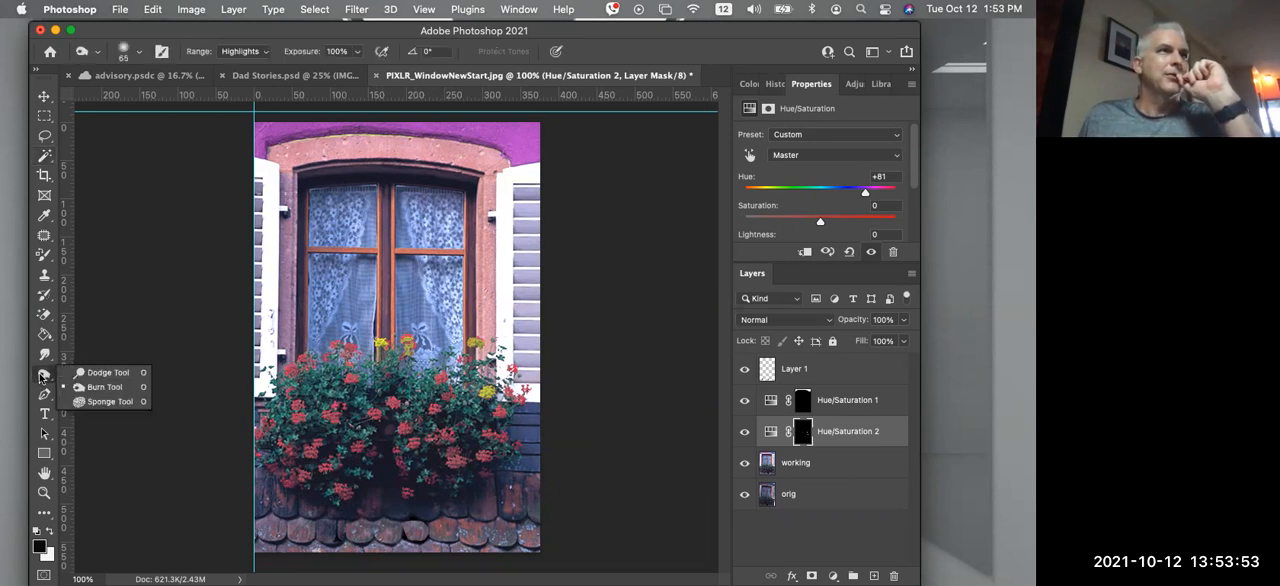
pyautogui.click(110, 375)
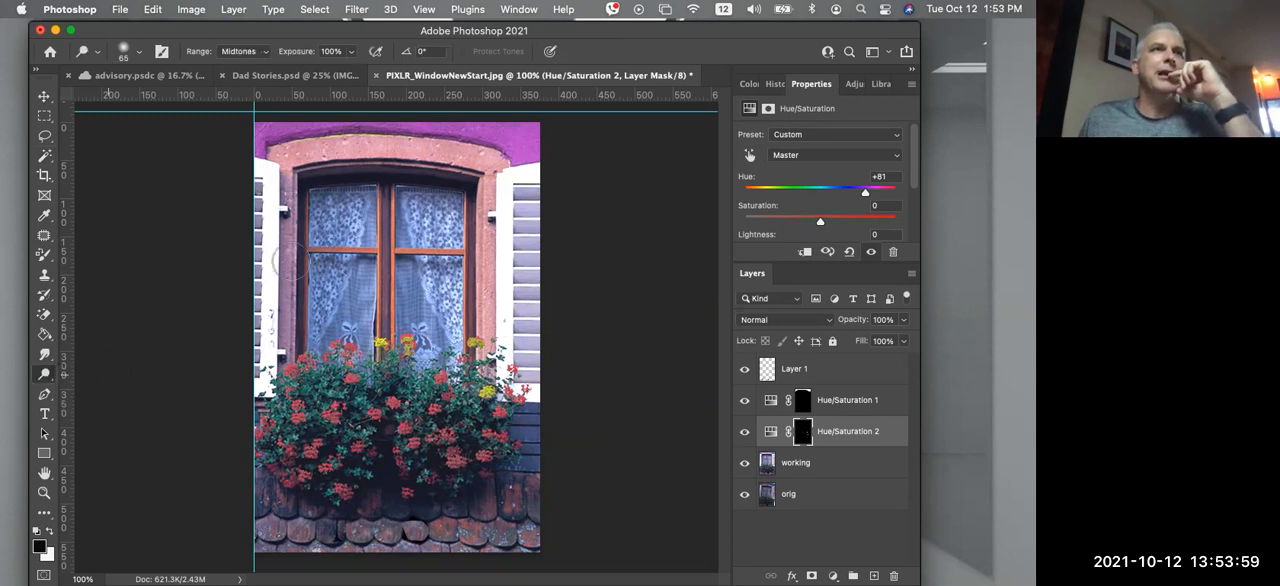
pyautogui.click(795, 458)
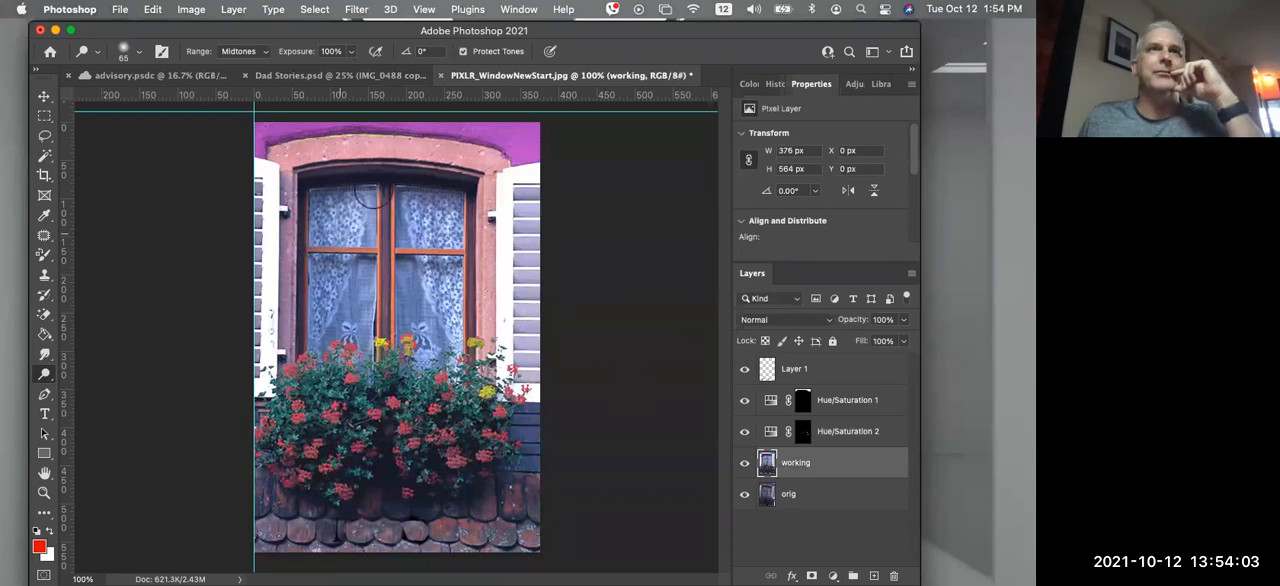
pyautogui.moveTo(323, 198)
pyautogui.mouseDown()
pyautogui.moveTo(340, 250)
pyautogui.moveTo(330, 270)
pyautogui.moveTo(380, 285)
pyautogui.moveTo(330, 340)
pyautogui.moveTo(337, 362)
pyautogui.moveTo(352, 215)
pyautogui.moveTo(432, 190)
pyautogui.moveTo(420, 225)
pyautogui.moveTo(455, 265)
pyautogui.moveTo(432, 308)
pyautogui.moveTo(480, 311)
pyautogui.mouseUp()
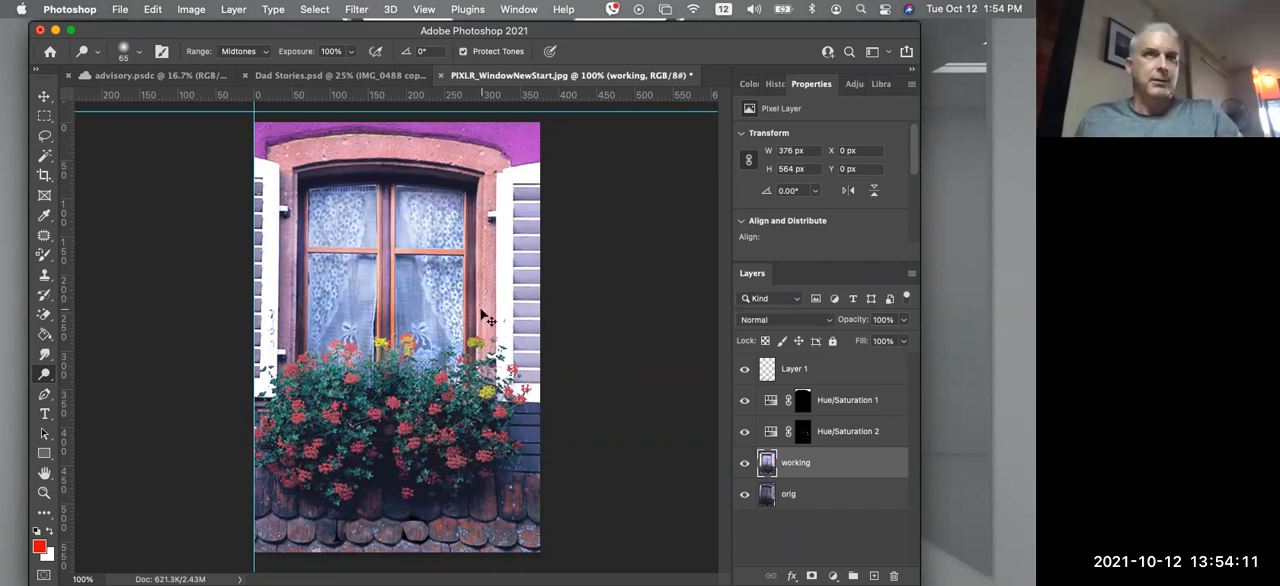
pyautogui.press('super+z')
pyautogui.press('super+z')
pyautogui.press('super+z')
pyautogui.press('super+z')
pyautogui.press('super+z')
pyautogui.press('super+z')
pyautogui.press('super+z')
pyautogui.press('super+z')
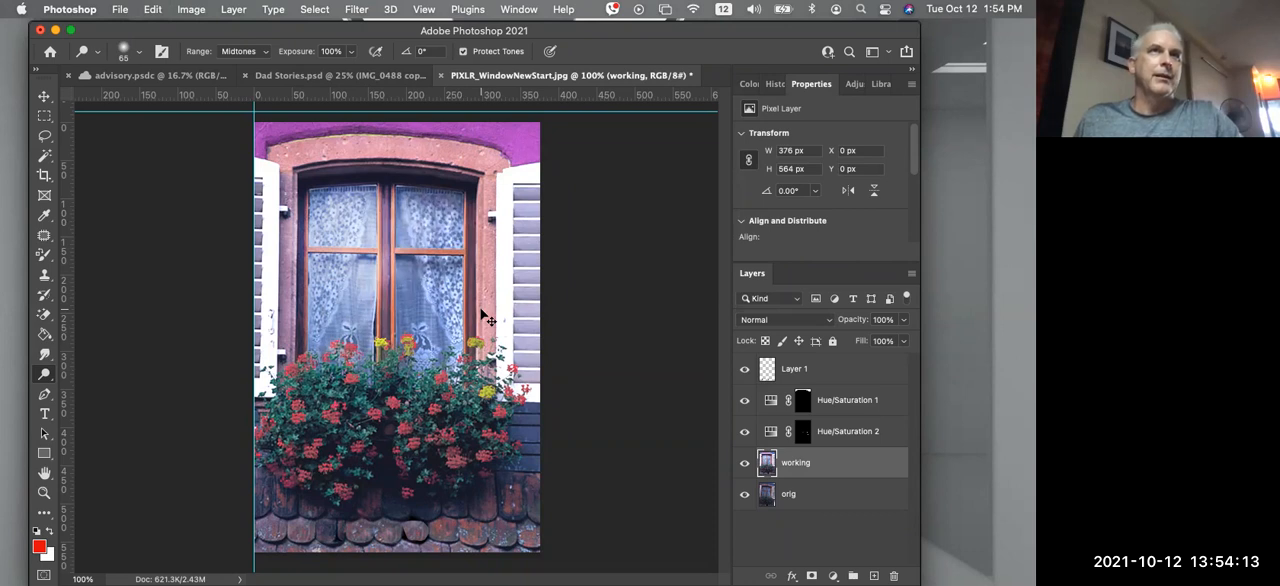
pyautogui.press('super+z')
pyautogui.press('super+z')
pyautogui.press('super+z')
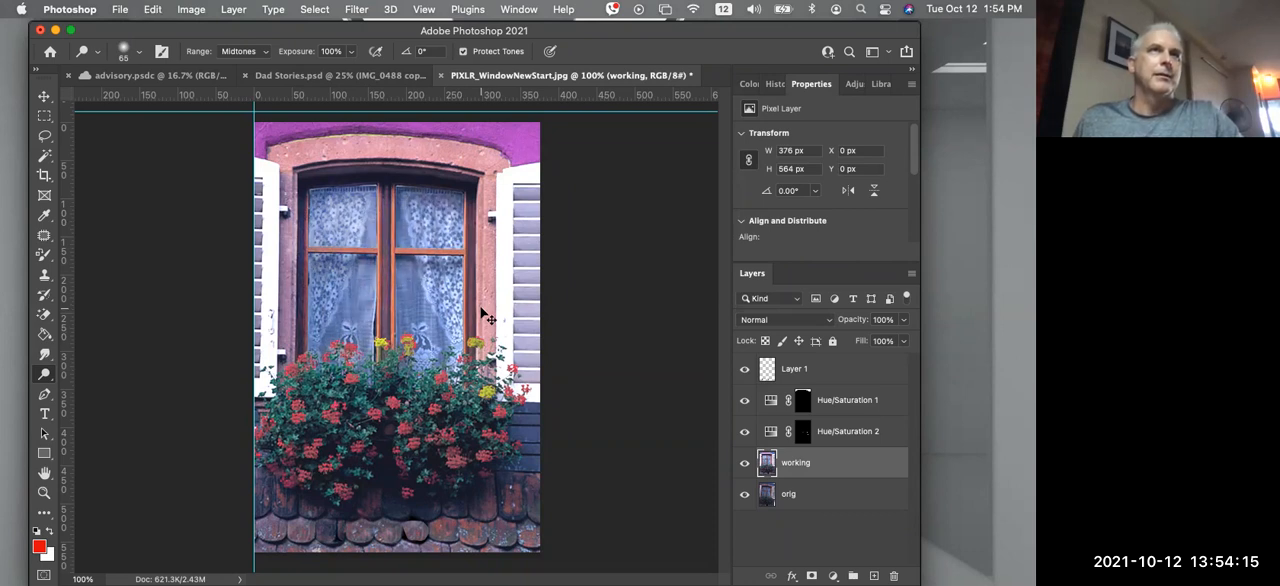
# Lighten a patch of the upper-left window pane on the working layer with the Dodge Tool at Midtones and 100% exposure
pyautogui.click(47, 379)
pyautogui.click(87, 379)
pyautogui.moveTo(332, 226)
pyautogui.mouseDown()
pyautogui.moveTo(345, 225)
pyautogui.moveTo(322, 232)
pyautogui.moveTo(335, 206)
pyautogui.mouseUp()
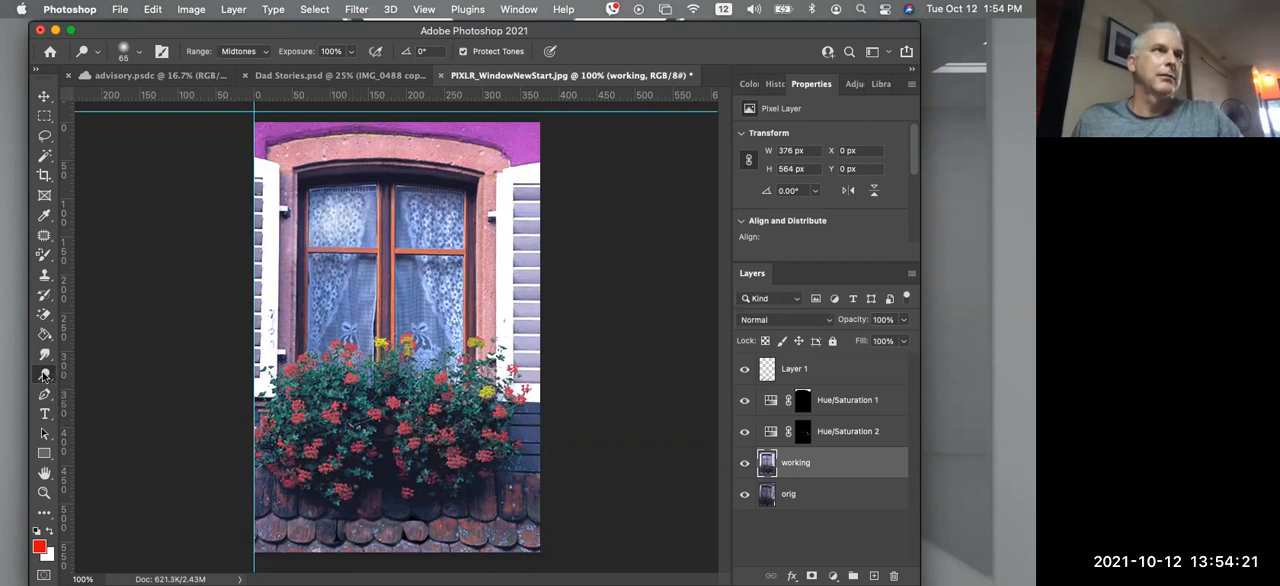
pyautogui.click(43, 376)
pyautogui.click(92, 373)
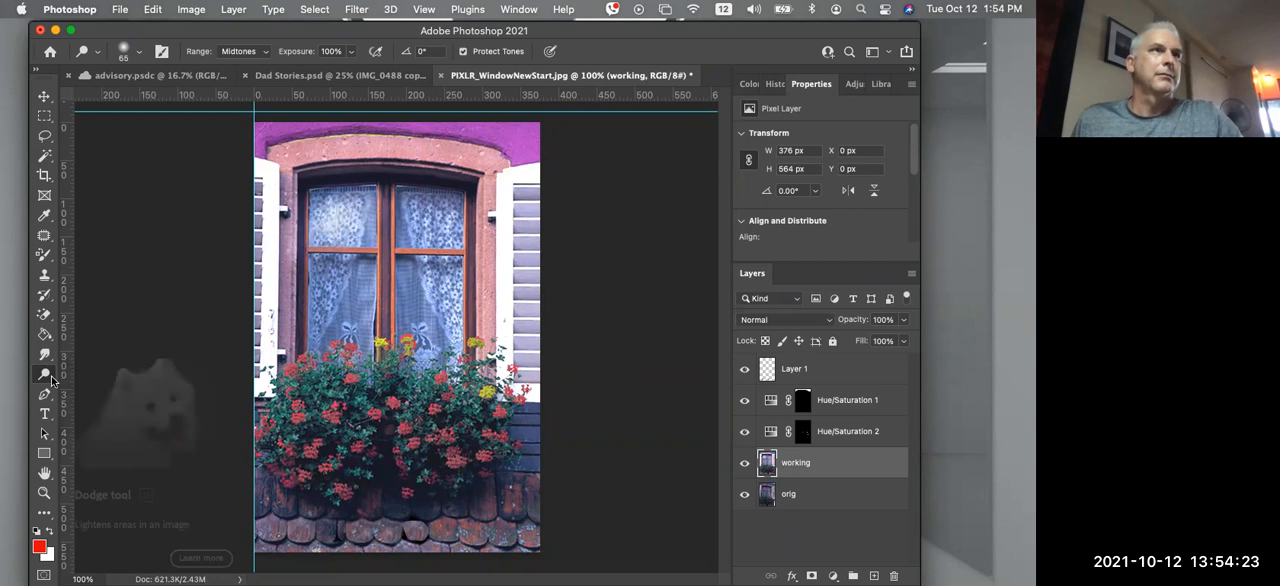
pyautogui.click(52, 380)
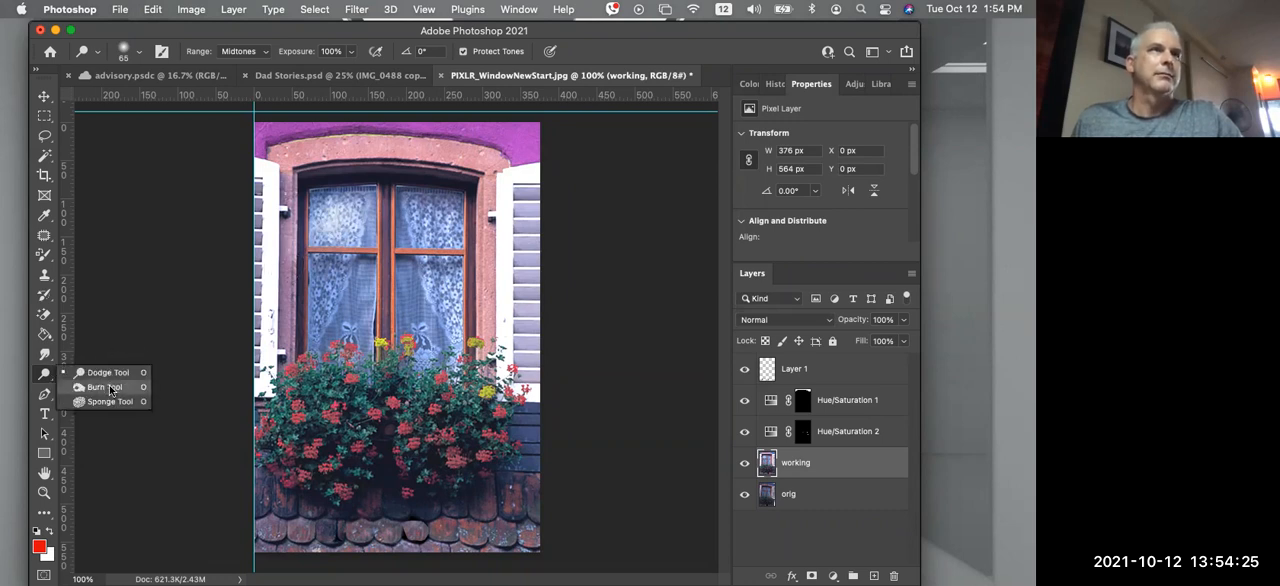
pyautogui.click(314, 203)
pyautogui.moveTo(313, 218); pyautogui.dragTo(352, 220)
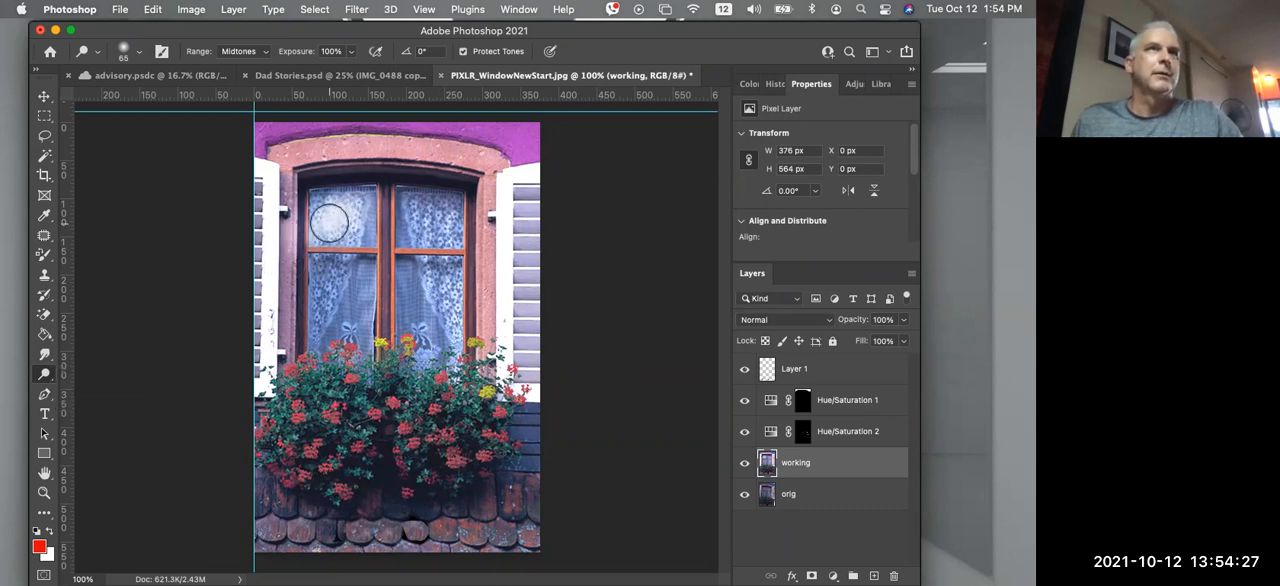
# Darken patches of the two upper window panes on the working layer with the Burn Tool at Highlights and 100% exposure
pyautogui.rightClick(29, 373)
pyautogui.rightClick(45, 375)
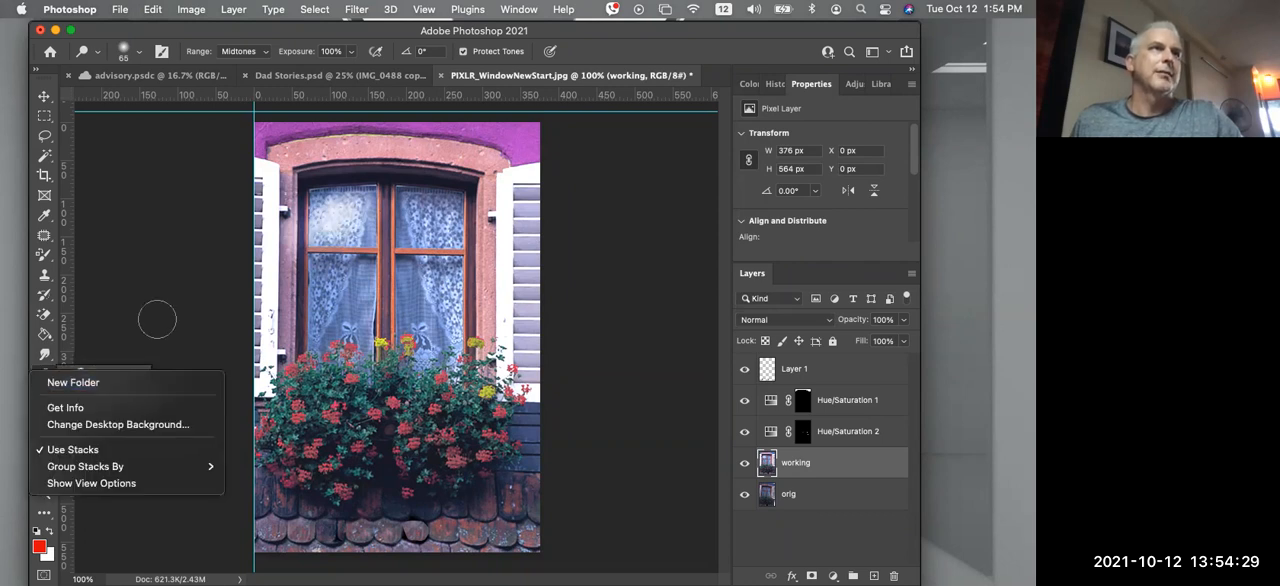
pyautogui.rightClick(47, 376)
pyautogui.click(87, 388)
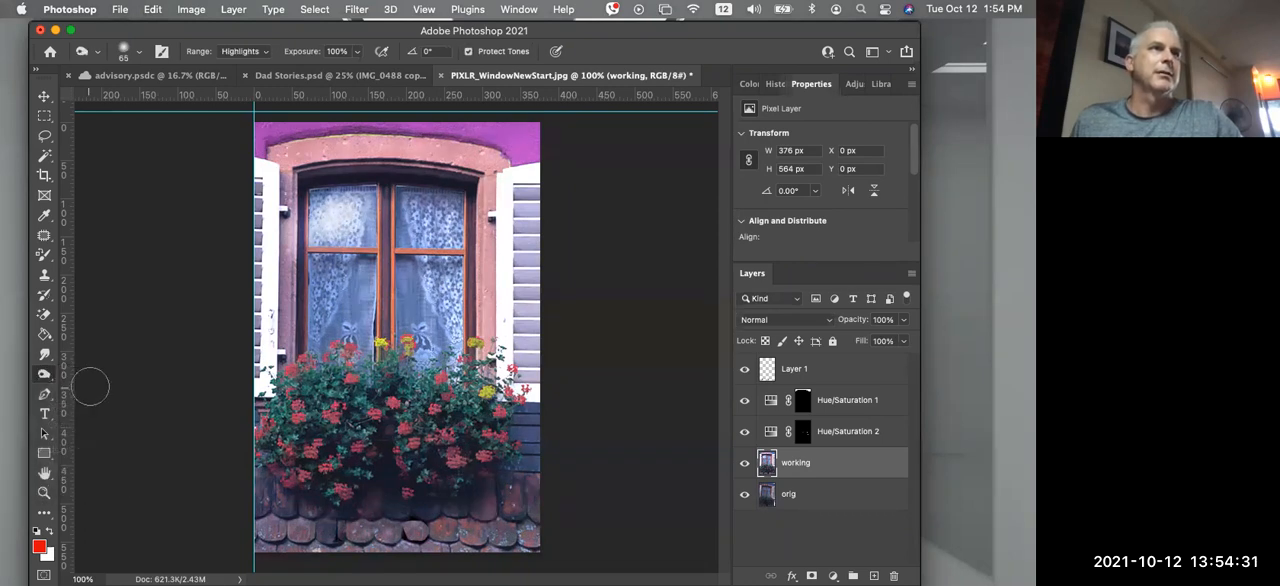
pyautogui.moveTo(367, 232)
pyautogui.mouseDown()
pyautogui.moveTo(342, 213)
pyautogui.moveTo(363, 200)
pyautogui.moveTo(330, 226)
pyautogui.mouseUp()
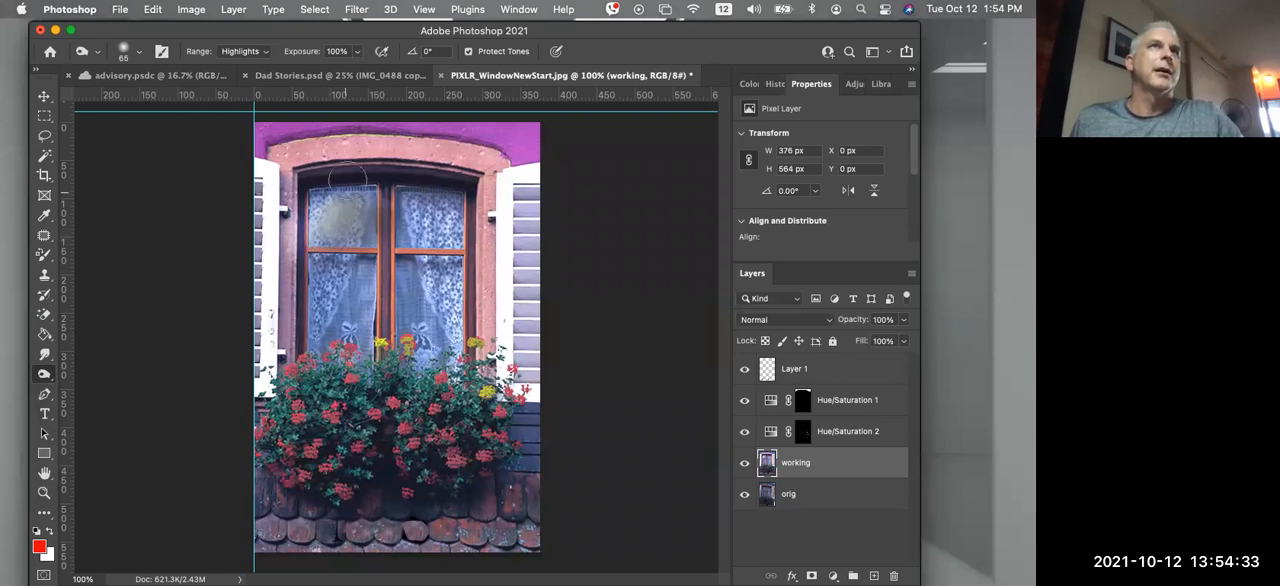
pyautogui.click(358, 52)
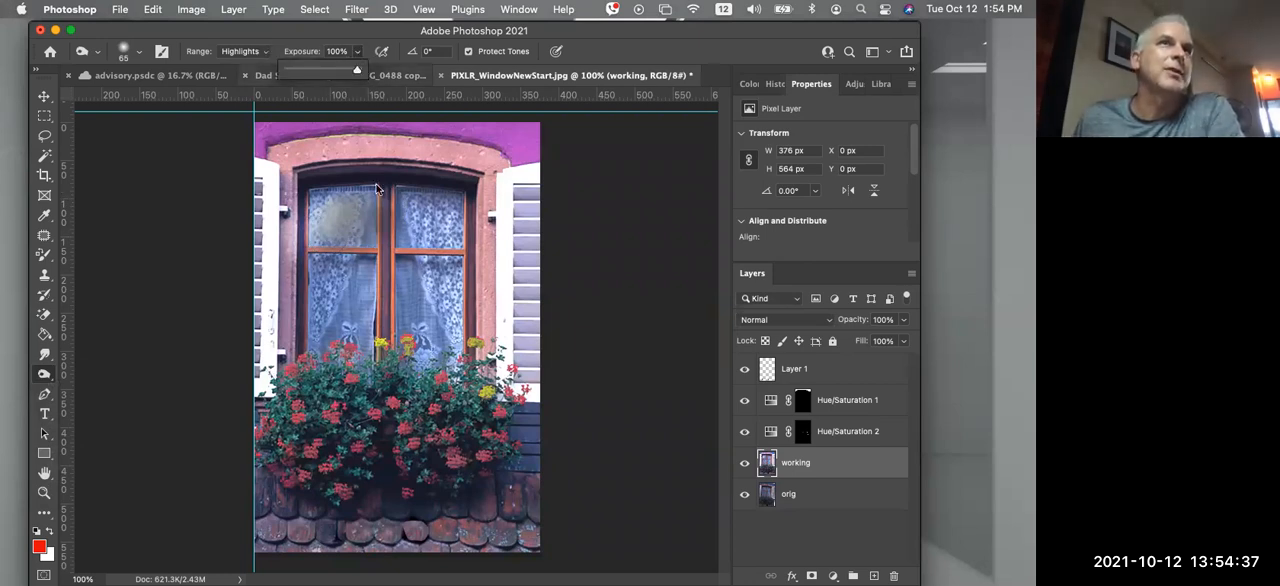
pyautogui.click(404, 216)
pyautogui.moveTo(404, 216)
pyautogui.mouseDown()
pyautogui.moveTo(428, 212)
pyautogui.moveTo(420, 240)
pyautogui.moveTo(430, 220)
pyautogui.mouseUp()
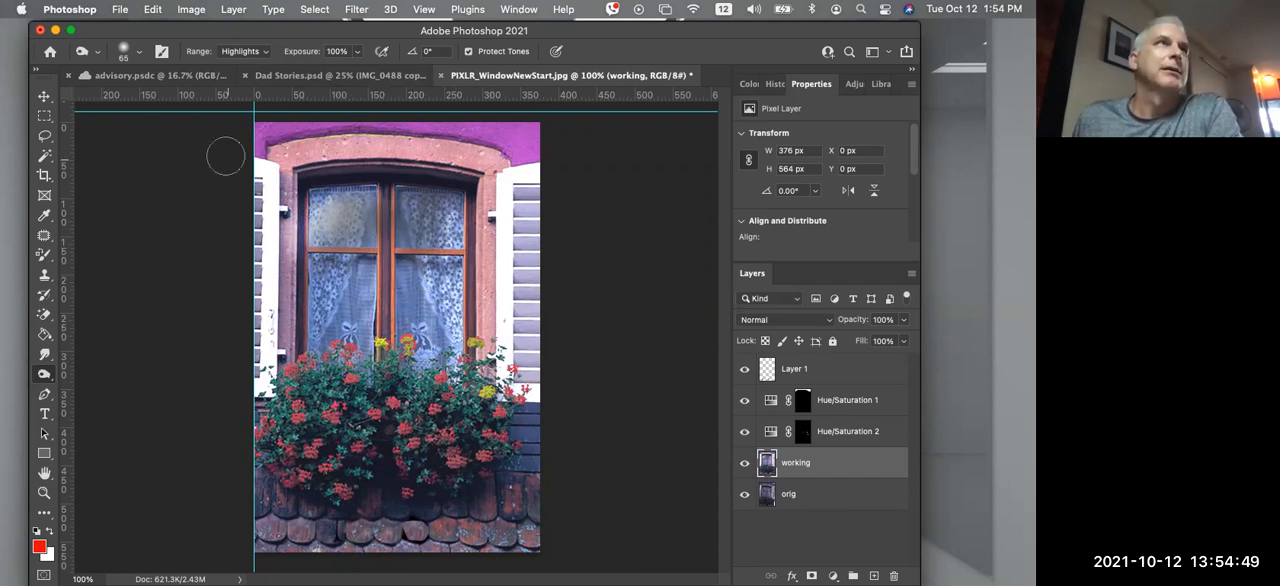
# Try deleting the upper-left window pane from the working layer using the Quick Selection Tool, check it without the orig layer, then undo and deselect
pyautogui.click(45, 140)
pyautogui.click(45, 155)
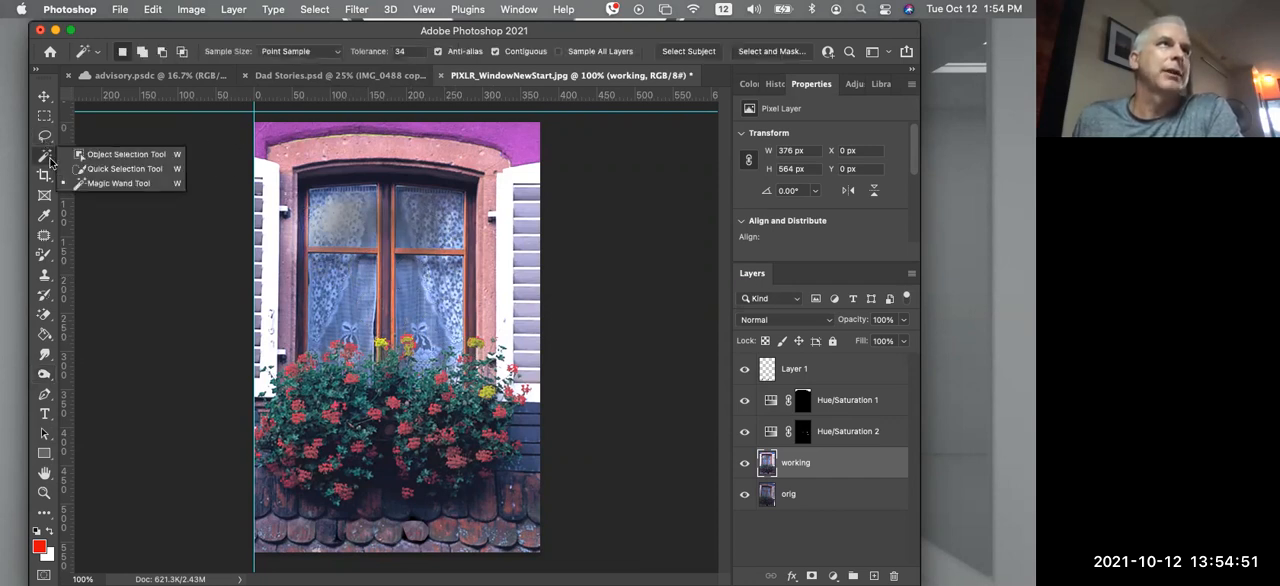
pyautogui.click(122, 169)
pyautogui.moveTo(343, 208); pyautogui.dragTo(356, 200)
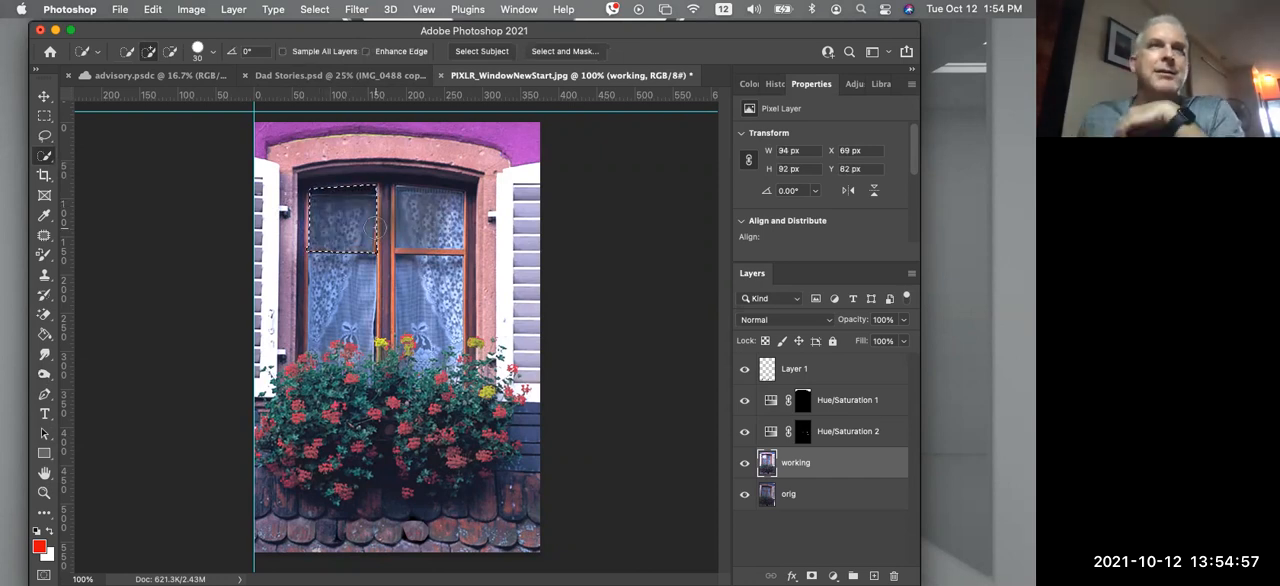
pyautogui.click(744, 494)
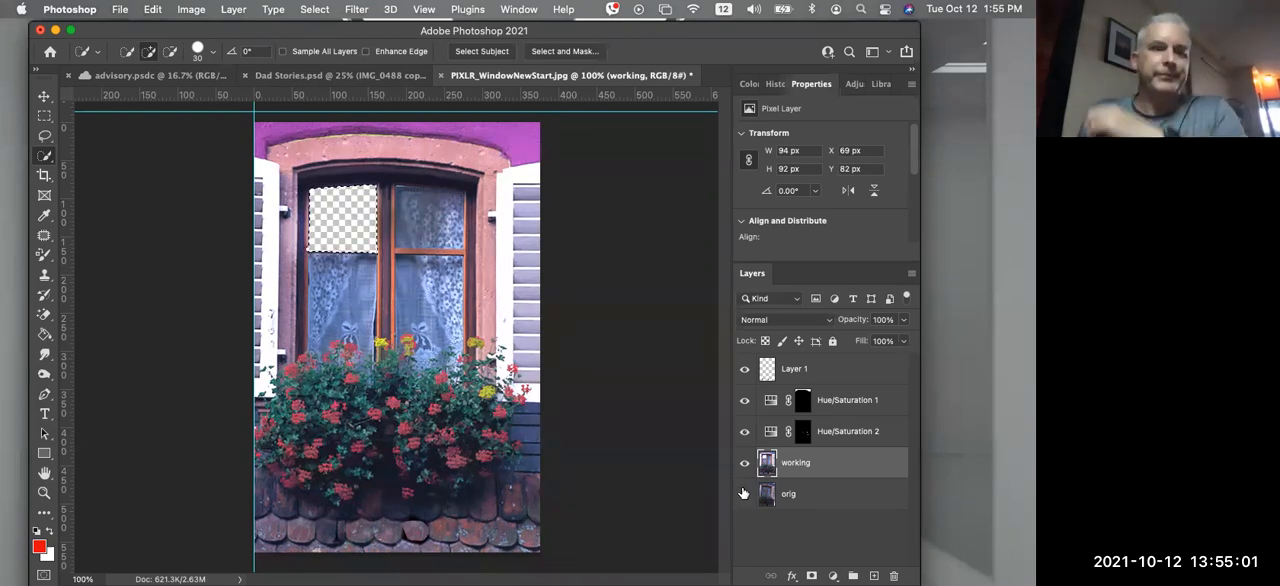
pyautogui.click(744, 492)
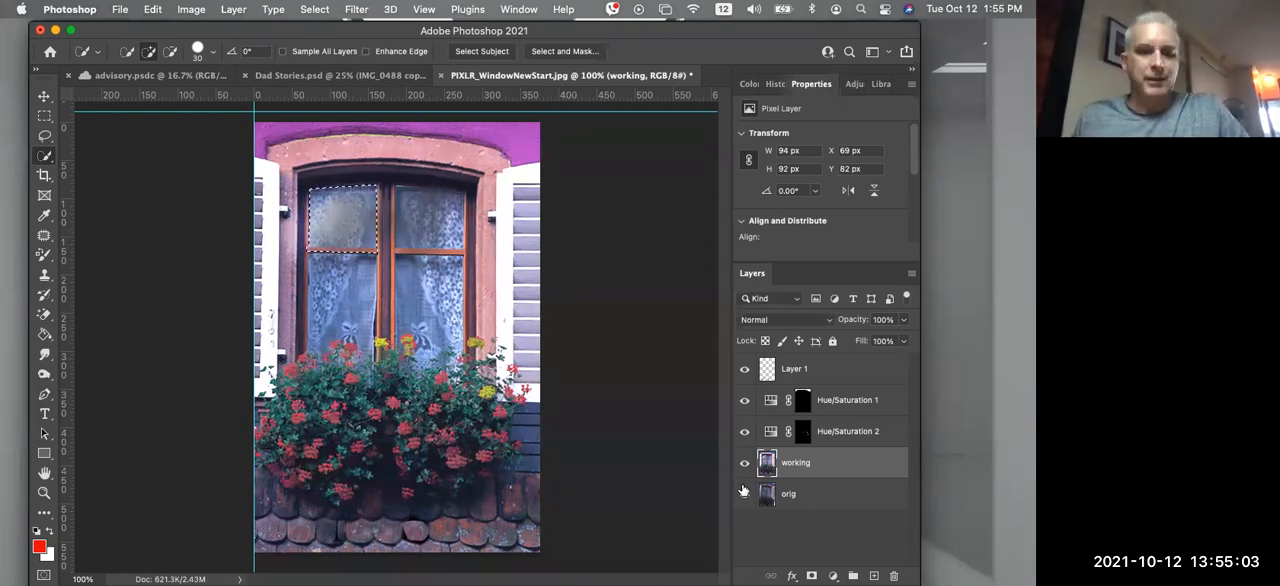
pyautogui.press('super+d')
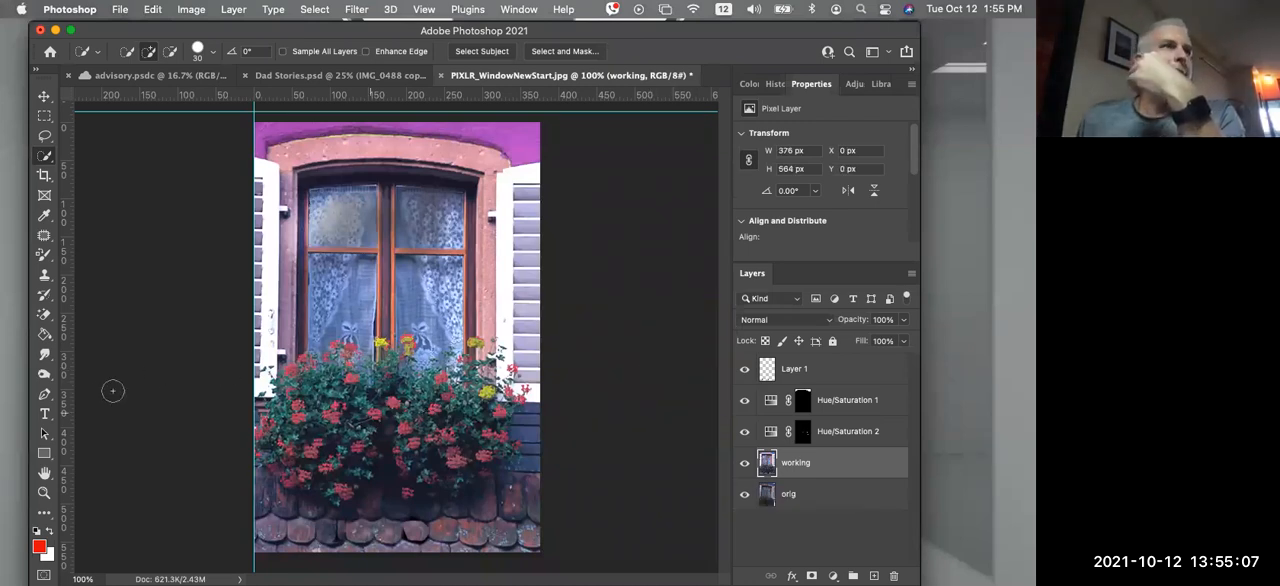
# Intensify the color of several red blooms on the working layer with the Sponge Tool in Saturate mode at 100% flow, and inspect them closely
pyautogui.click(48, 372)
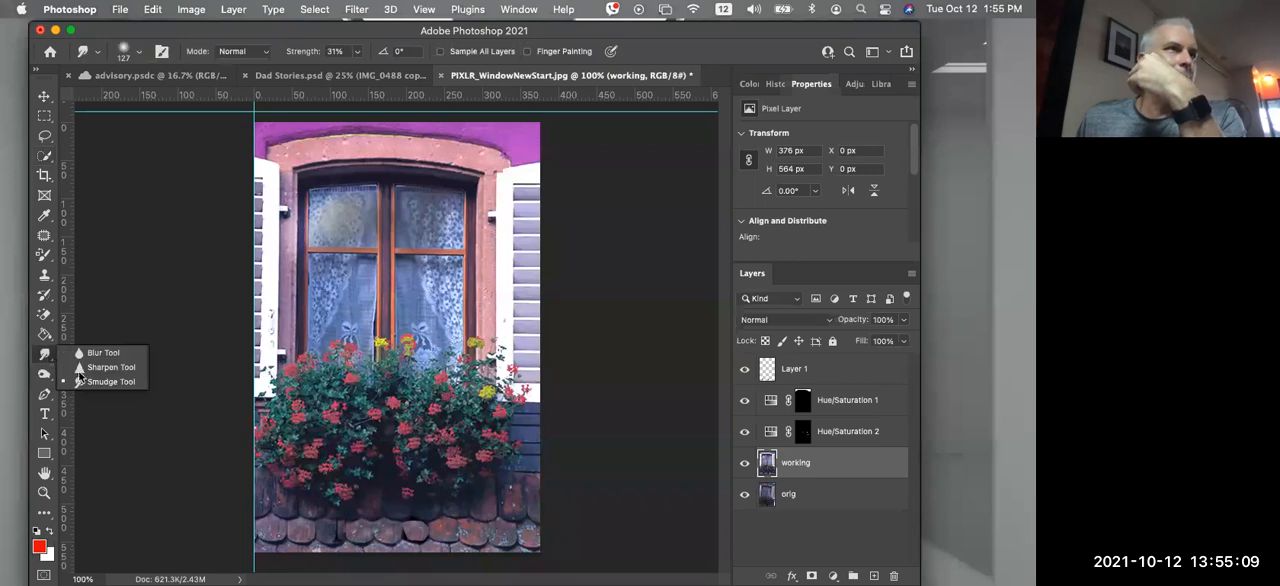
pyautogui.click(48, 379)
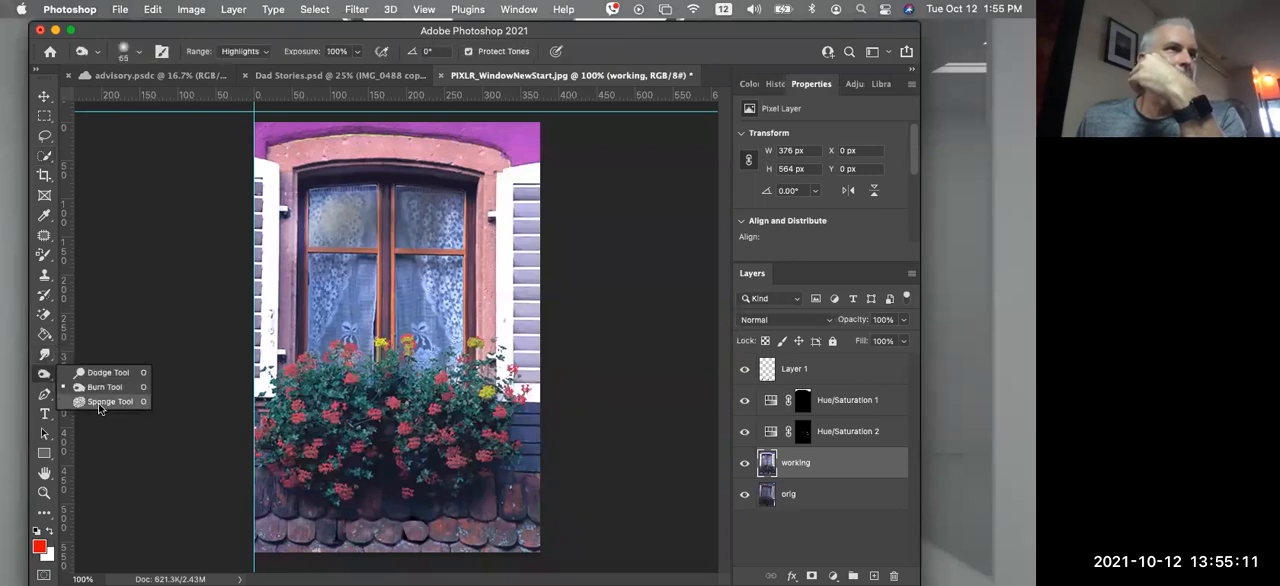
pyautogui.click(103, 401)
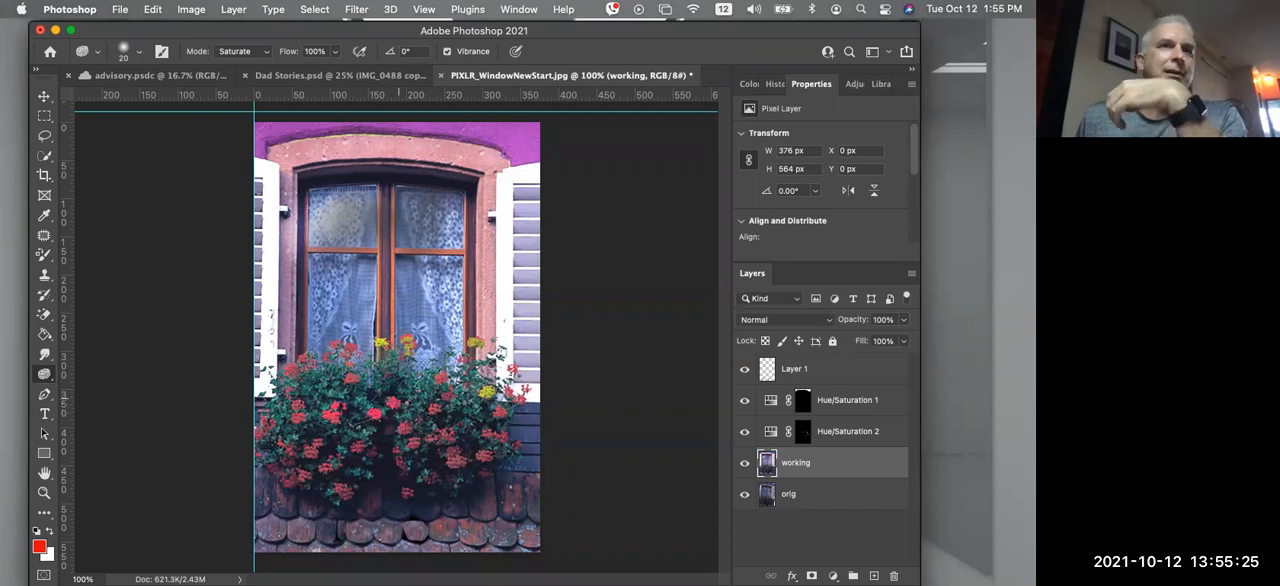
pyautogui.press('super+plus')
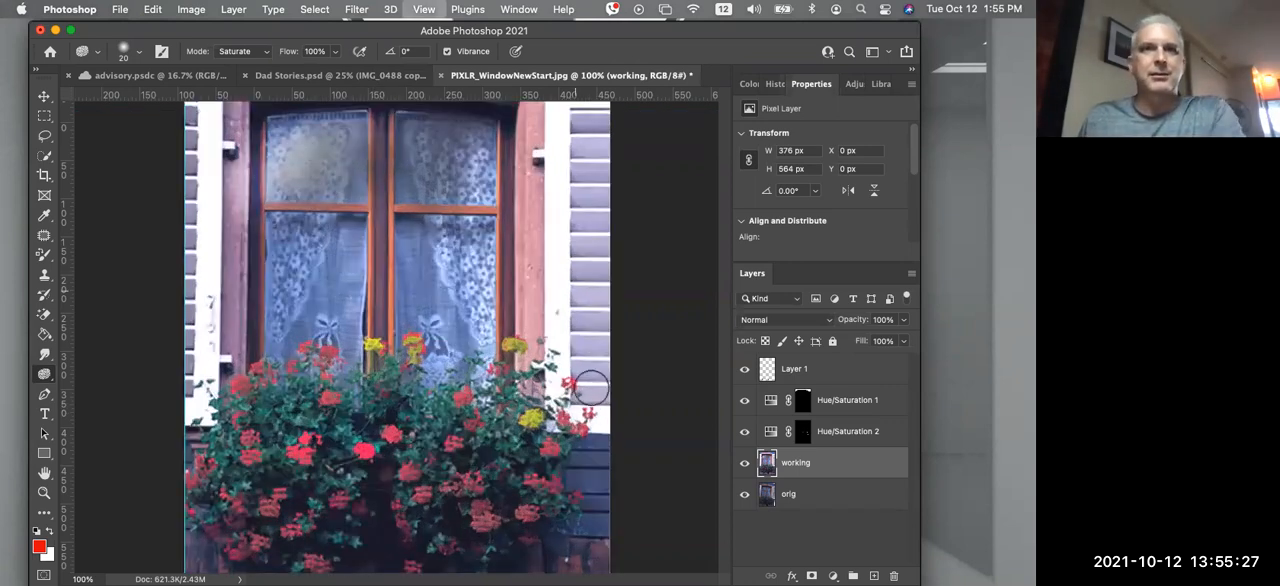
pyautogui.press('super+plus')
pyautogui.press('super+plus')
pyautogui.press('super+plus')
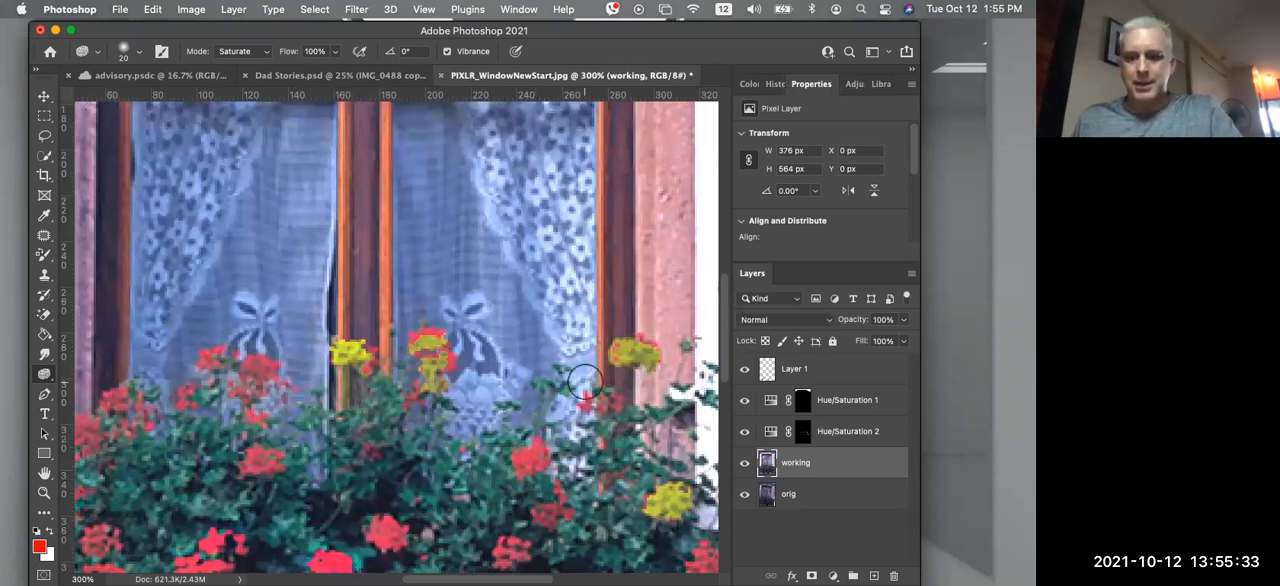
pyautogui.press('super+1')
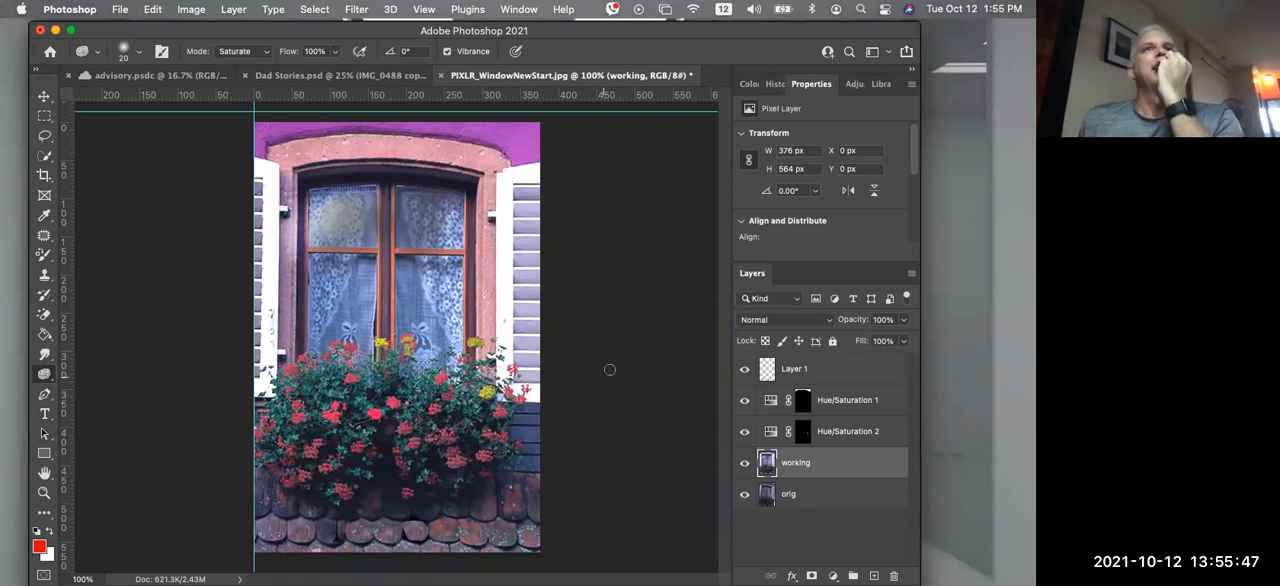
# Apply the basic Sharpen filter to the working layer
pyautogui.click(356, 9)
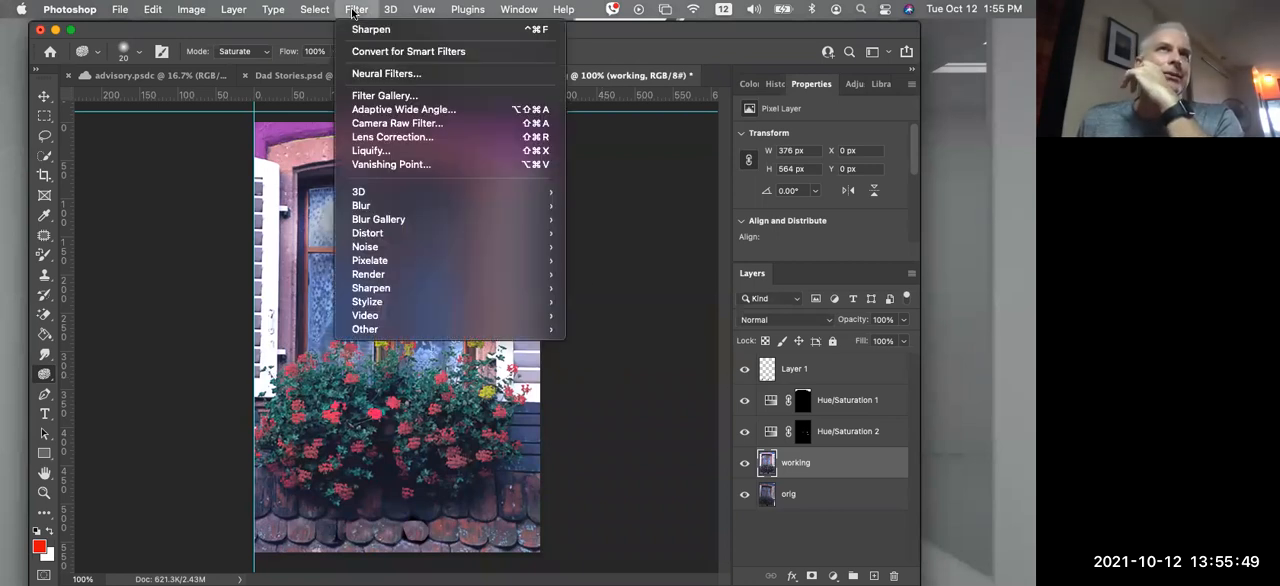
pyautogui.moveTo(427, 293)
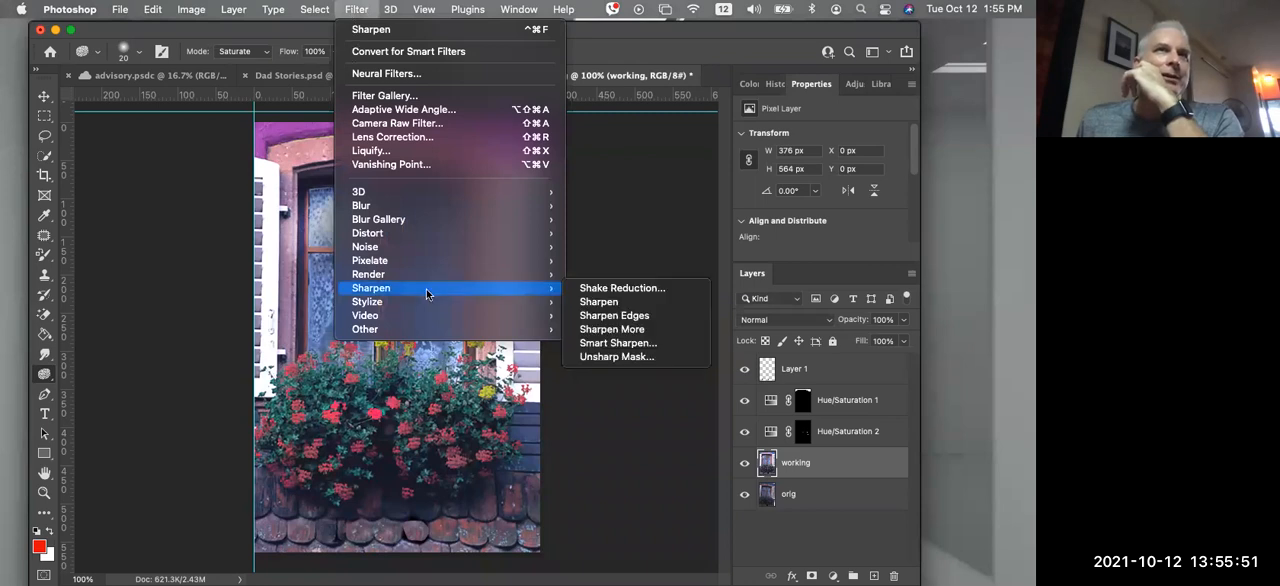
pyautogui.click(600, 301)
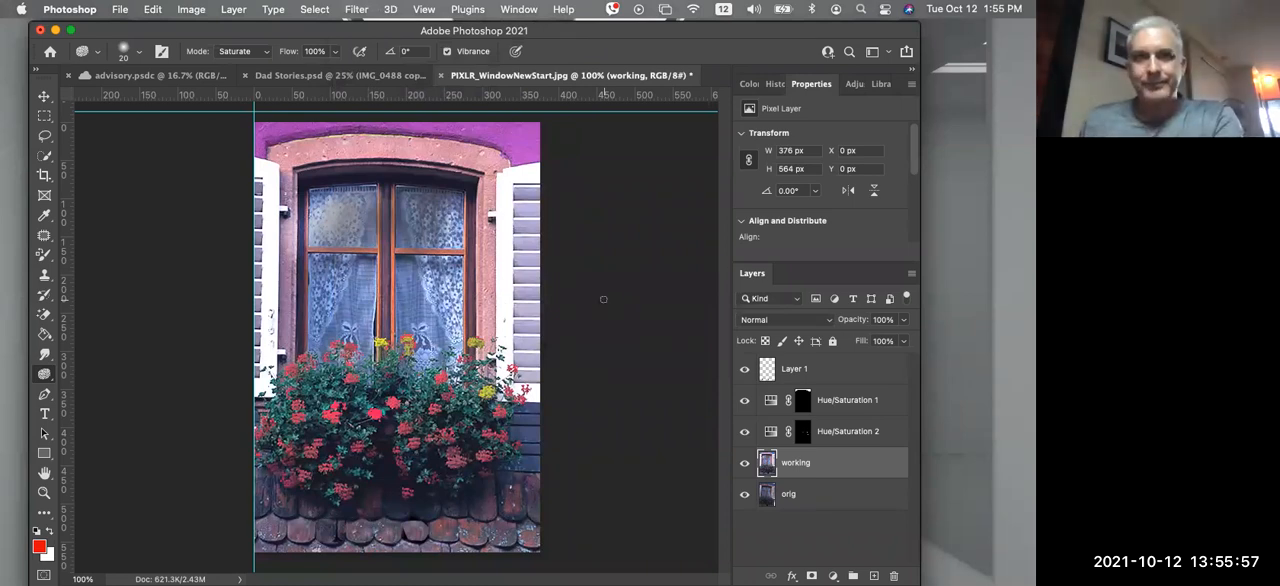
# Compare the edited image with the original by toggling the working layer and showing only the orig layer, then restore all layers
pyautogui.press('super+minus')
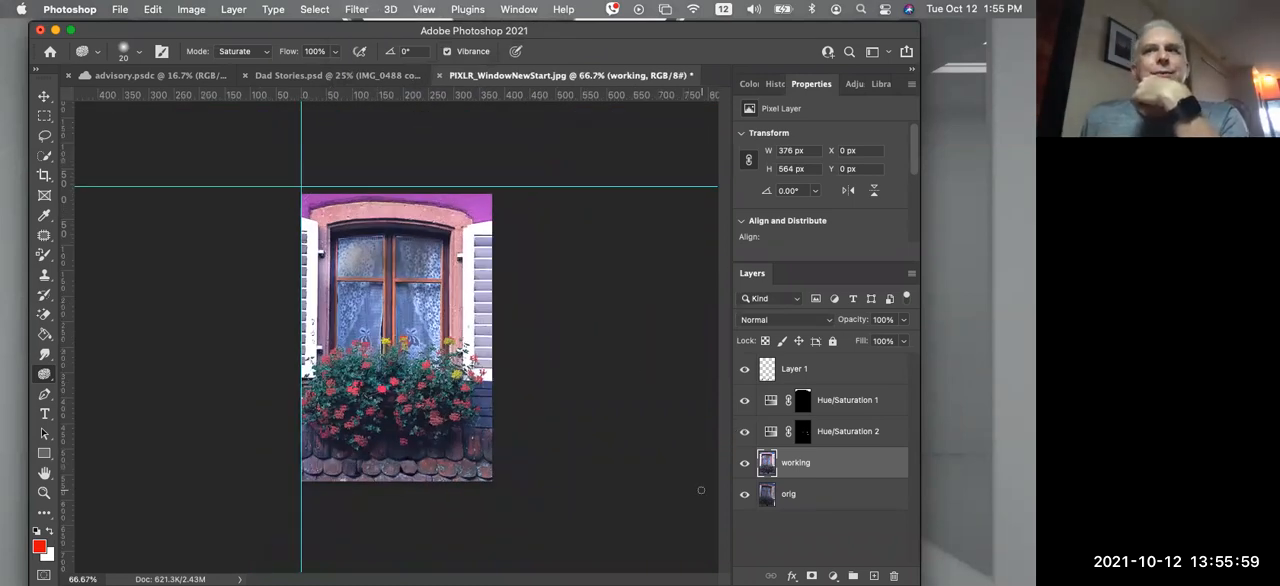
pyautogui.click(745, 463)
pyautogui.click(745, 463)
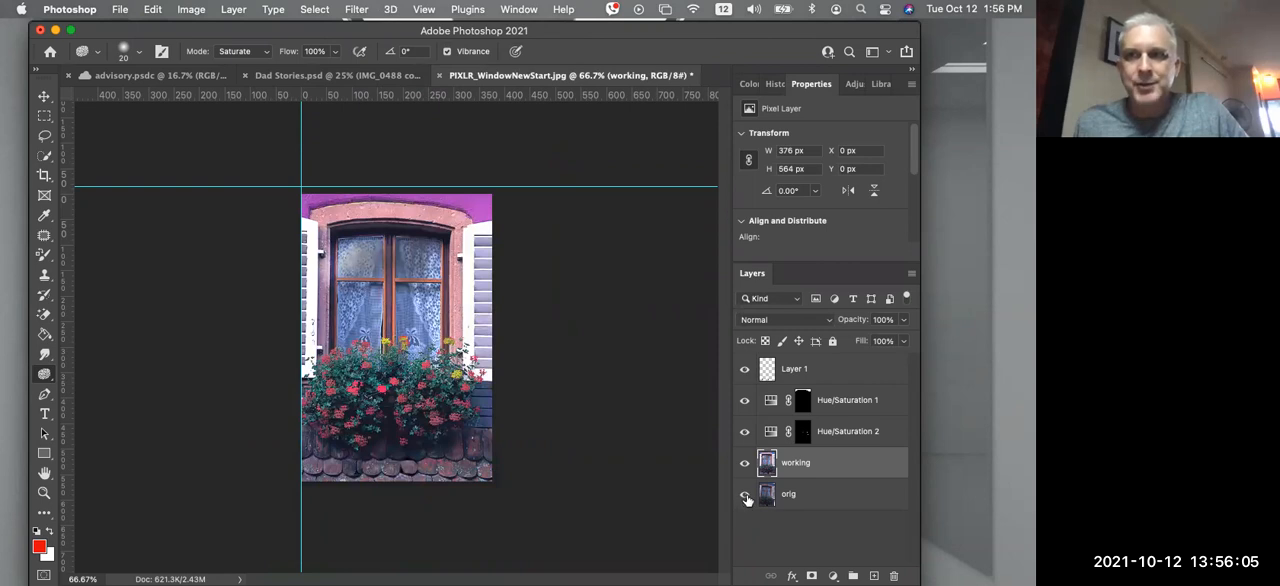
pyautogui.keyDown('alt'); pyautogui.click(745, 494); pyautogui.keyUp('alt')
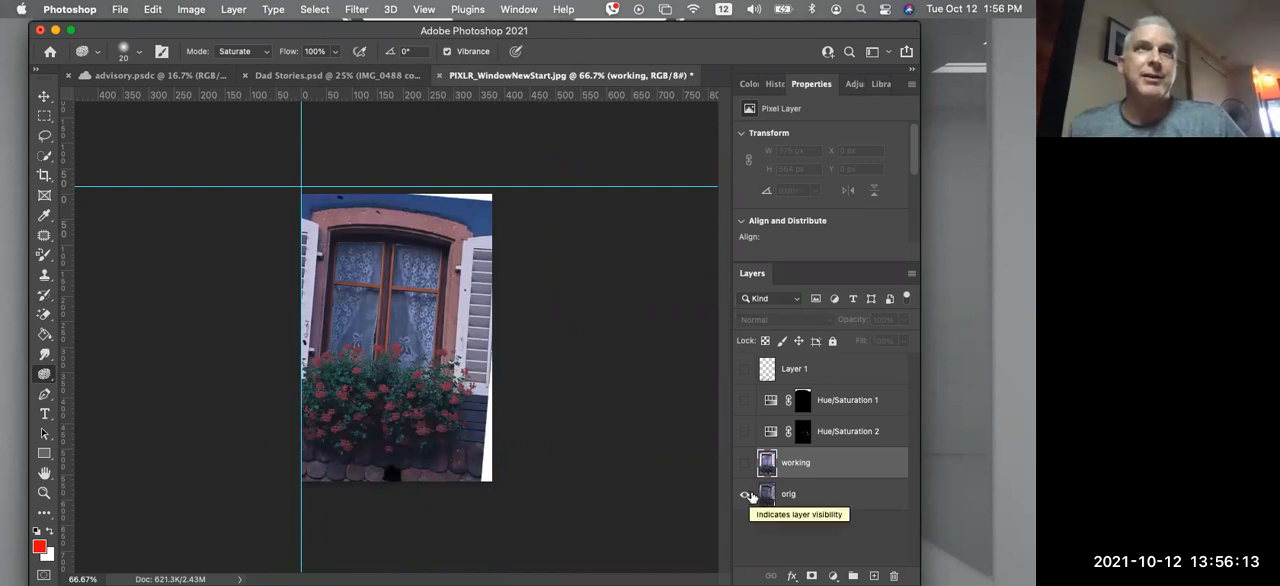
pyautogui.keyDown('alt'); pyautogui.click(745, 497); pyautogui.keyUp('alt')
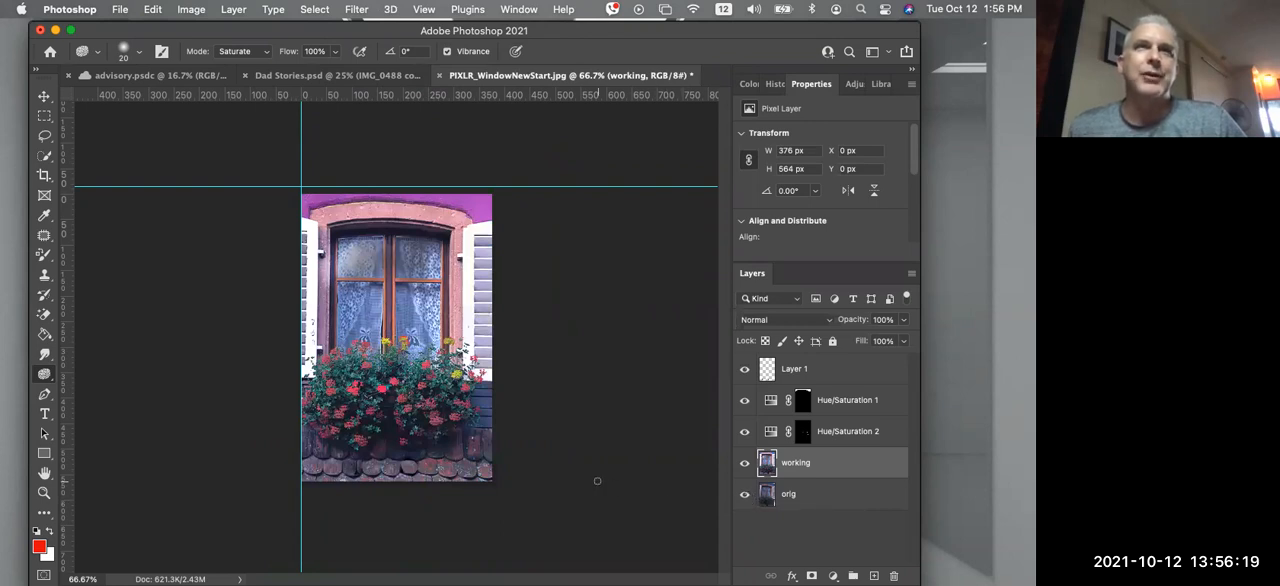
pyautogui.click(125, 15)
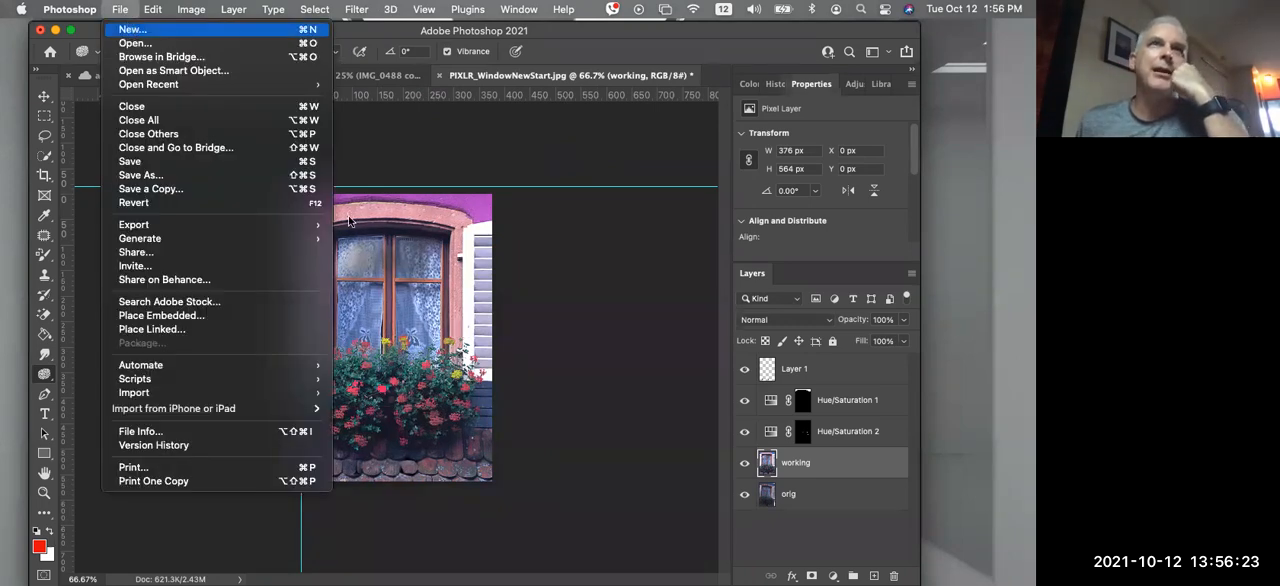
pyautogui.click(555, 290)
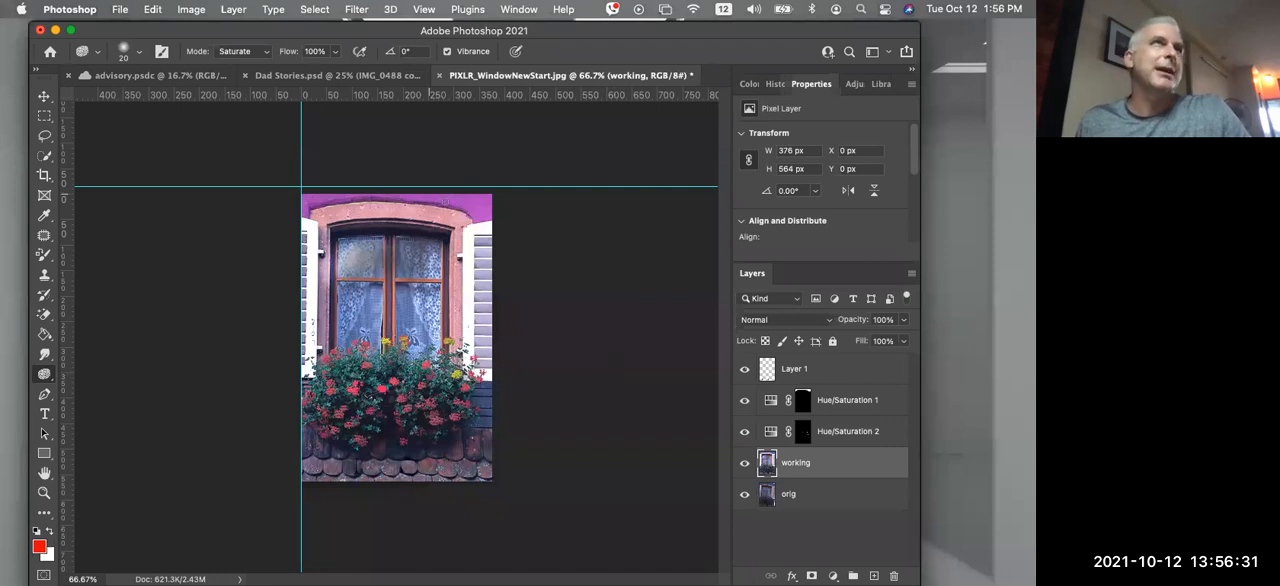
# Enlarge the canvas to 1200 by 800 pixels, anchoring the existing image at the middle of the left edge
pyautogui.click(190, 10)
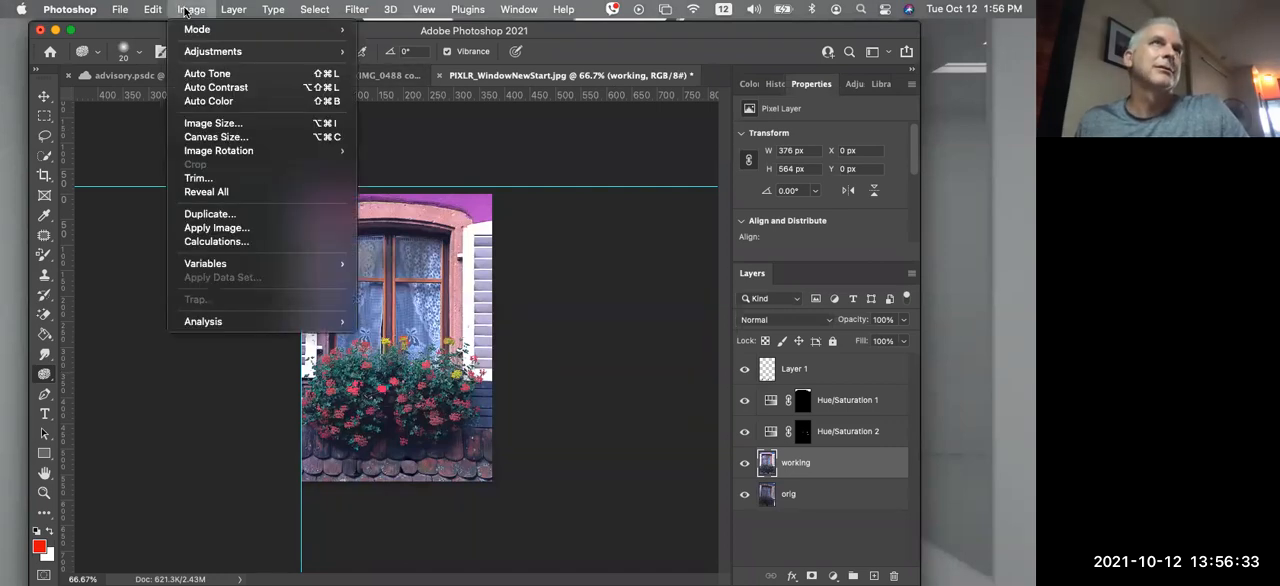
pyautogui.click(250, 137)
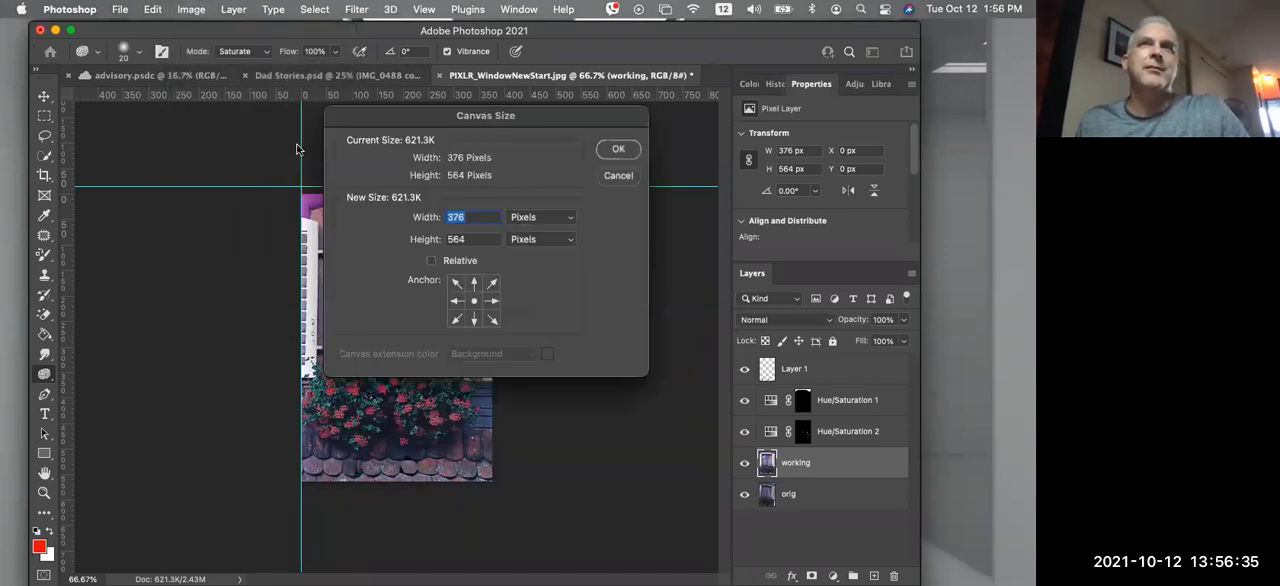
pyautogui.moveTo(417, 119); pyautogui.dragTo(577, 43)
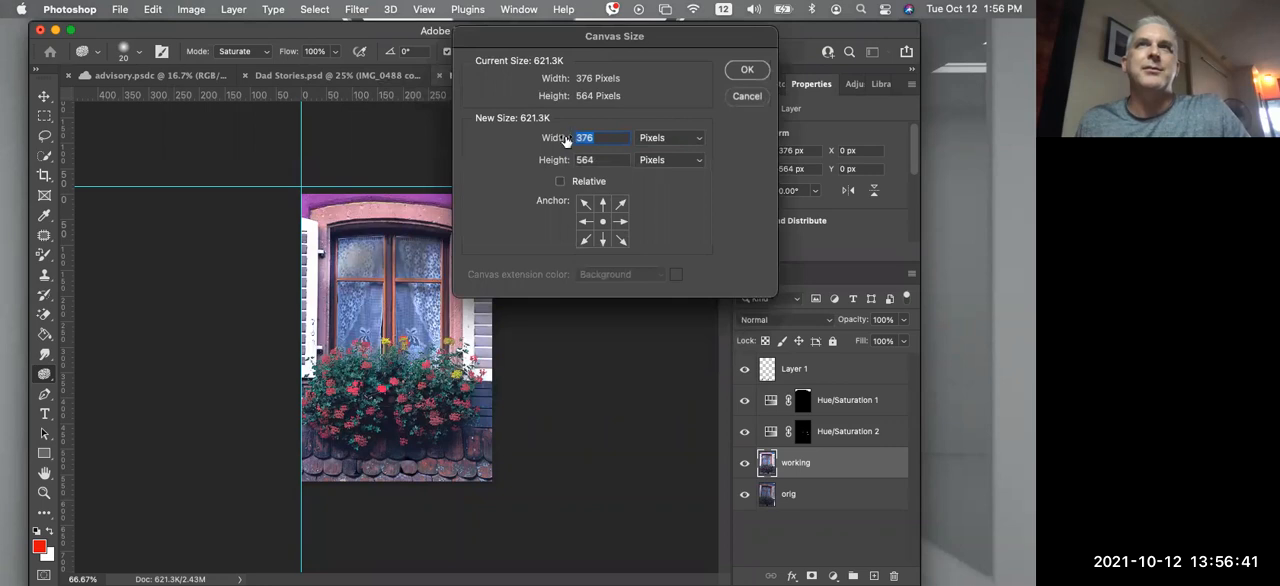
pyautogui.write('1200')
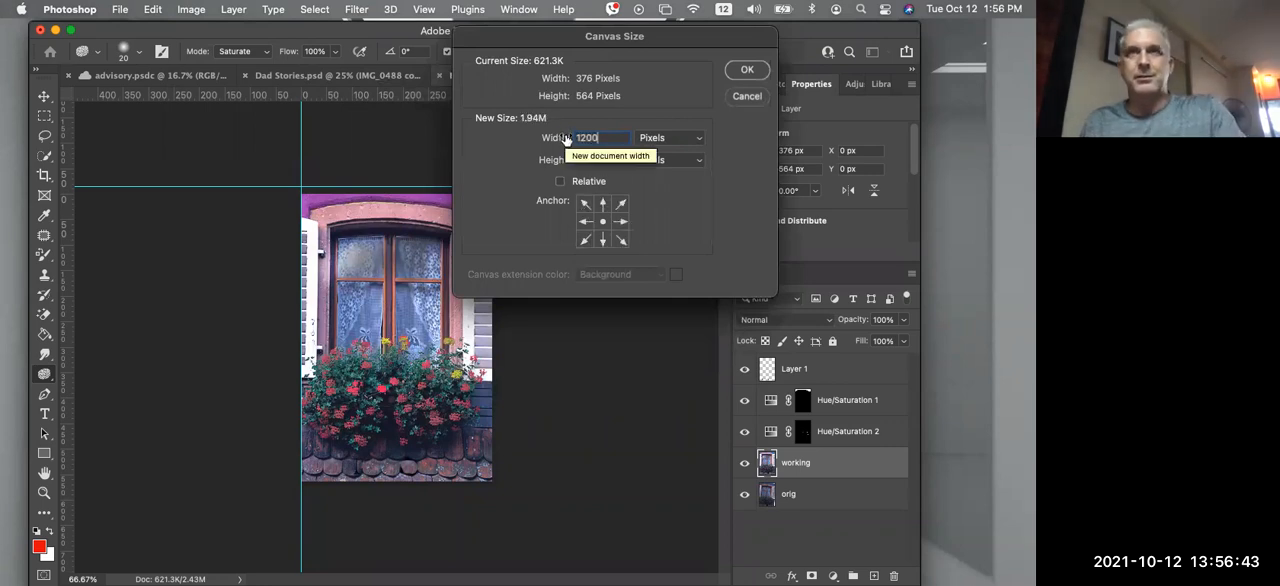
pyautogui.moveTo(604, 159); pyautogui.dragTo(572, 159)
pyautogui.write('800')
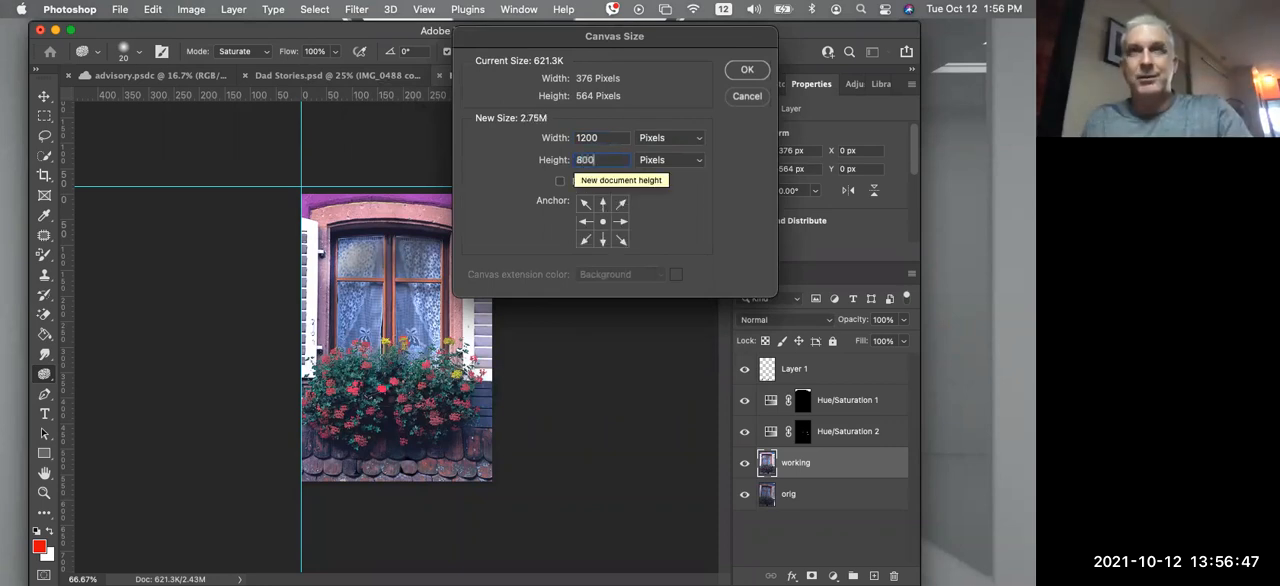
pyautogui.click(585, 224)
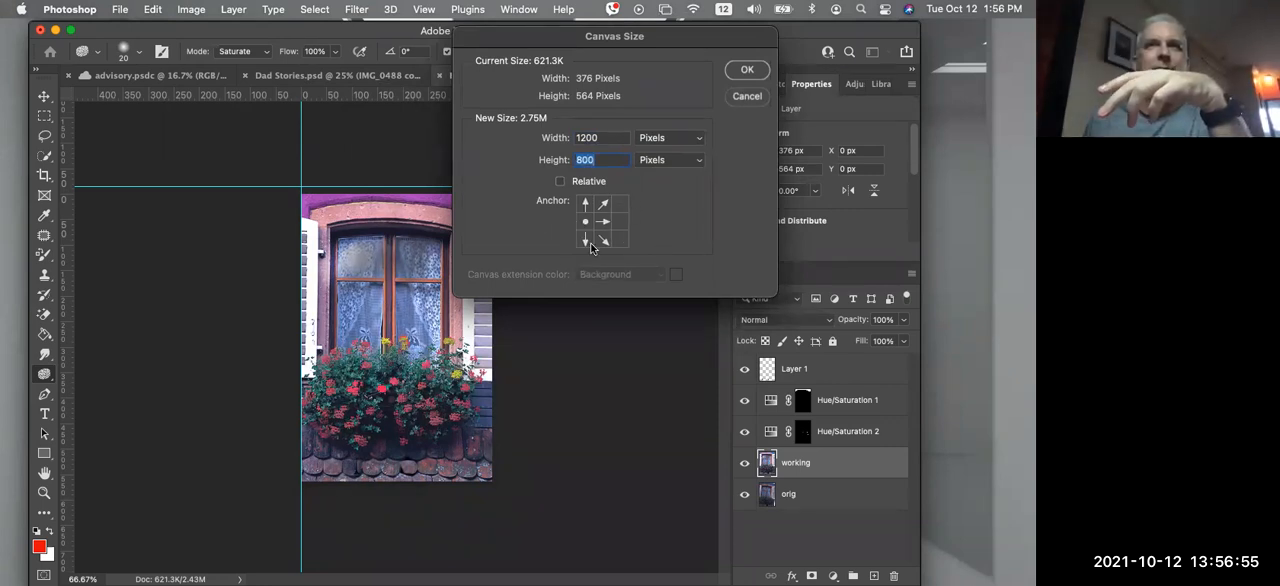
pyautogui.click(747, 72)
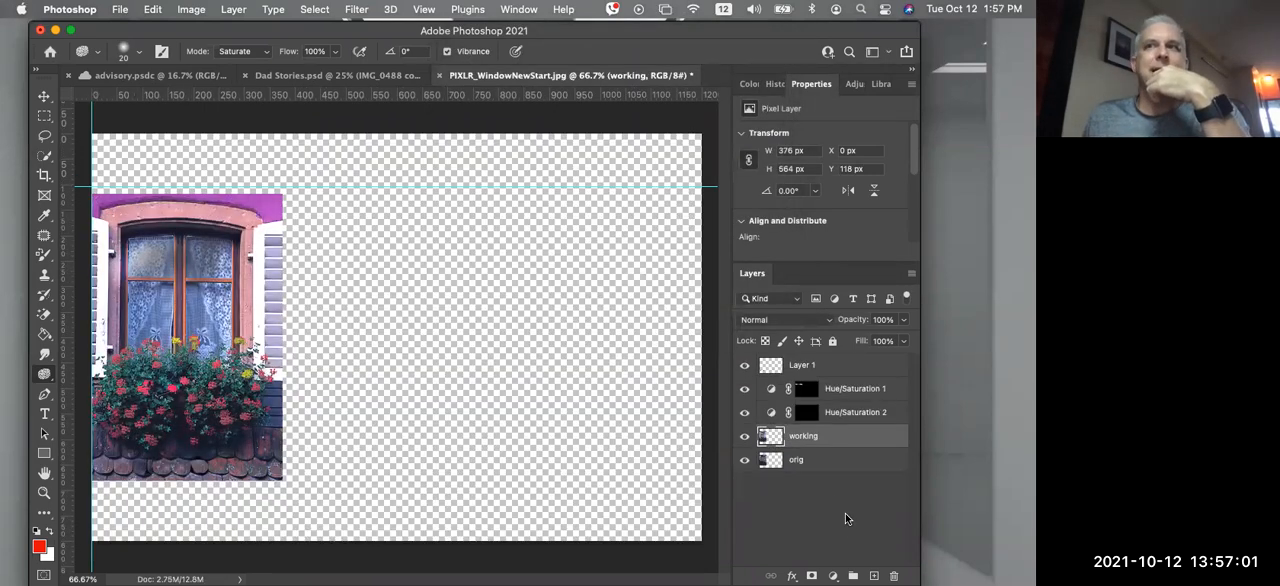
# Try to place the working layer in the empty canvas area beside the original by pulling it out of the layer stack
pyautogui.click(795, 460)
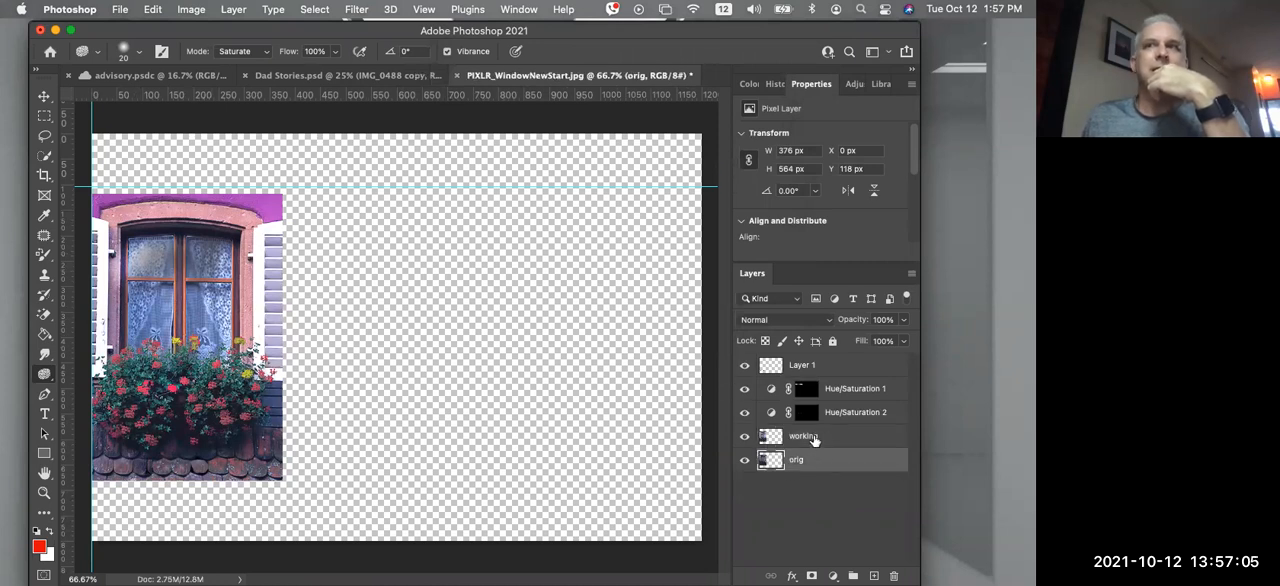
pyautogui.moveTo(770, 436); pyautogui.dragTo(518, 202)
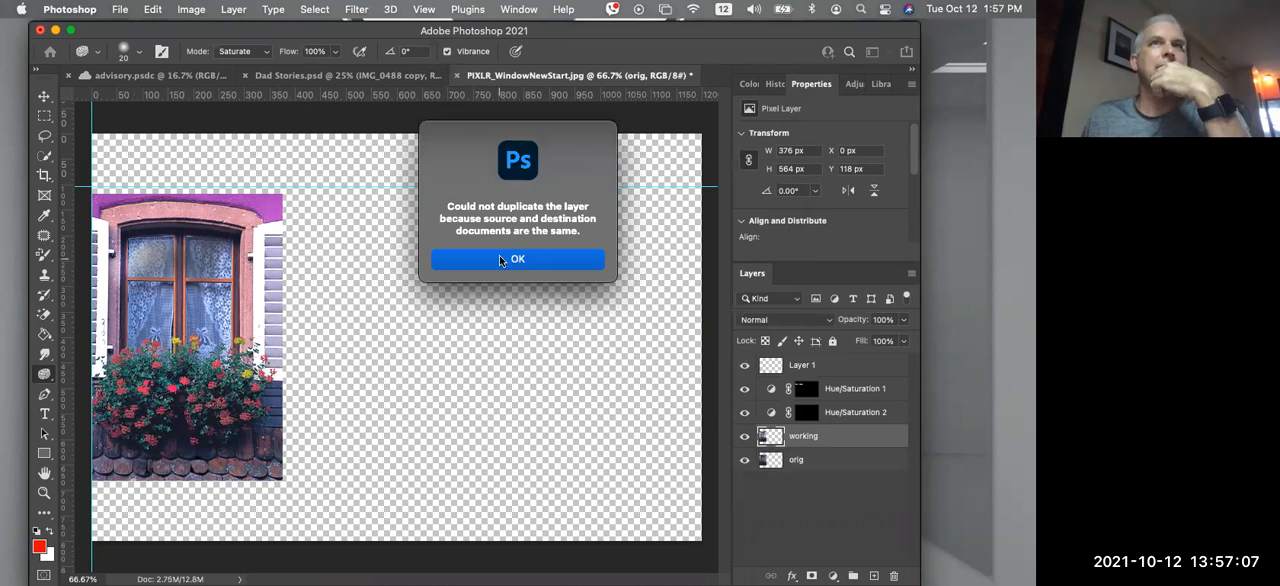
pyautogui.click(500, 259)
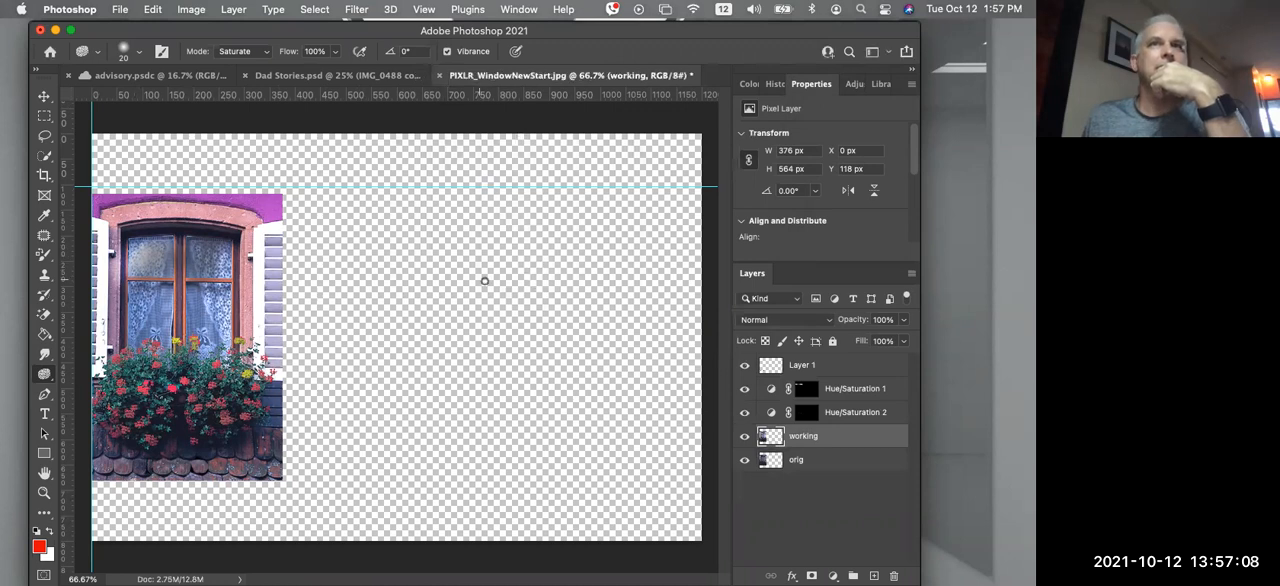
# Move the working layer to the right half of the canvas and the orig layer about 96 px from the left edge, both along the horizontal guide
pyautogui.click(44, 95)
pyautogui.moveTo(232, 281); pyautogui.dragTo(580, 272)
pyautogui.moveTo(249, 262); pyautogui.dragTo(249, 253)
pyautogui.moveTo(369, 205); pyautogui.dragTo(367, 204)
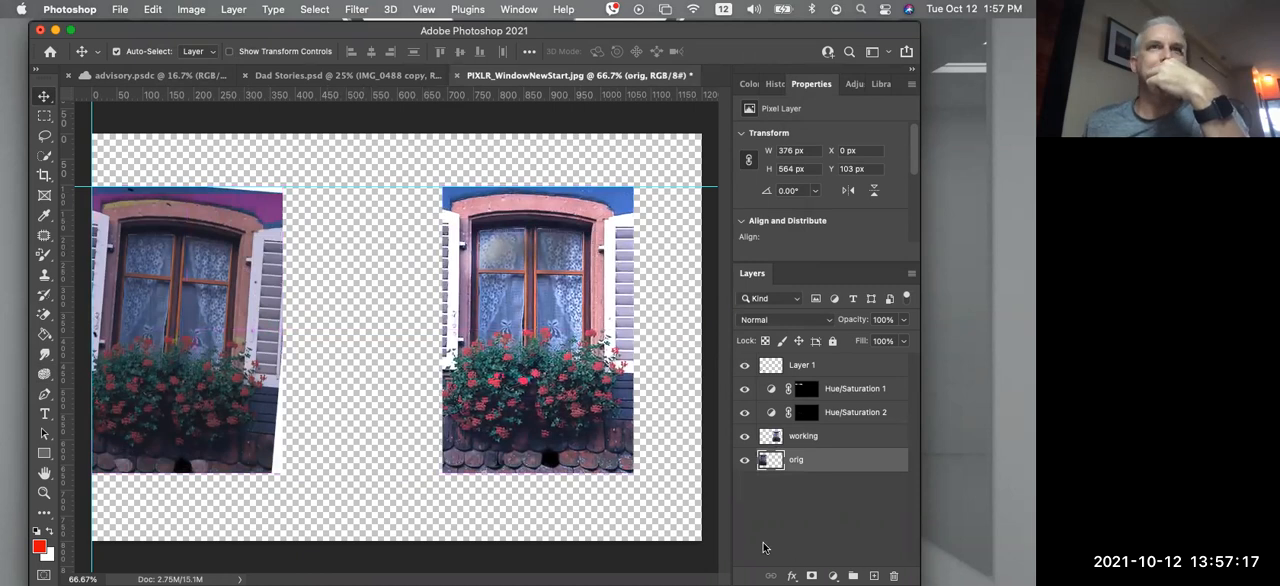
pyautogui.moveTo(220, 325); pyautogui.dragTo(268, 327)
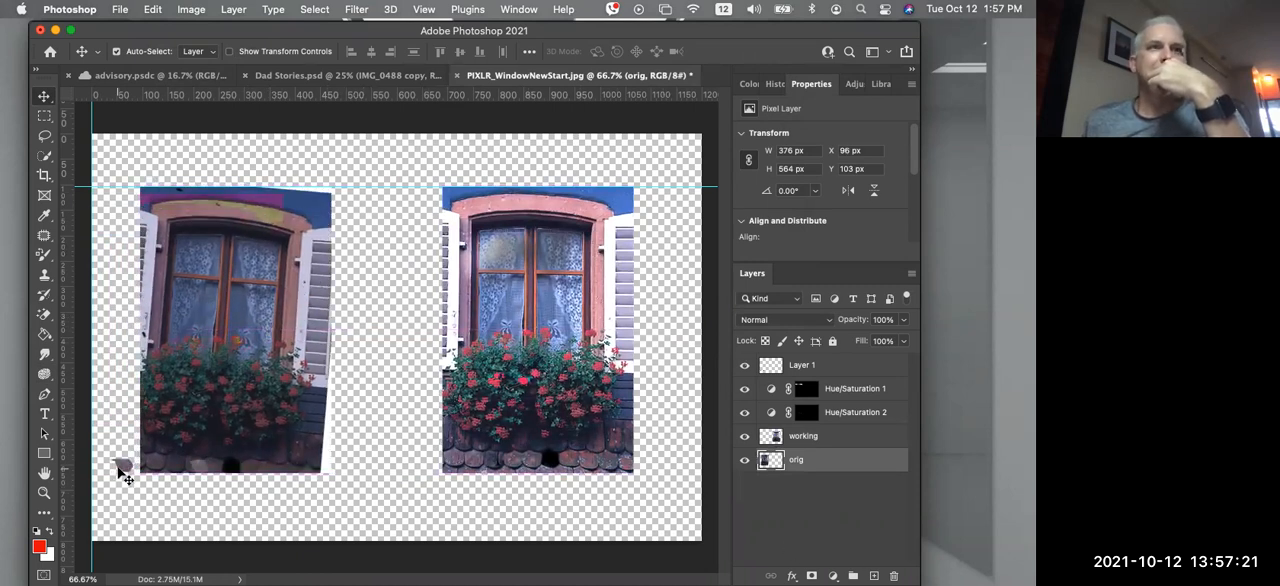
# Hide Layer 1 and add a black-filled layer at the bottom of the stack as a backdrop for both images
pyautogui.click(743, 368)
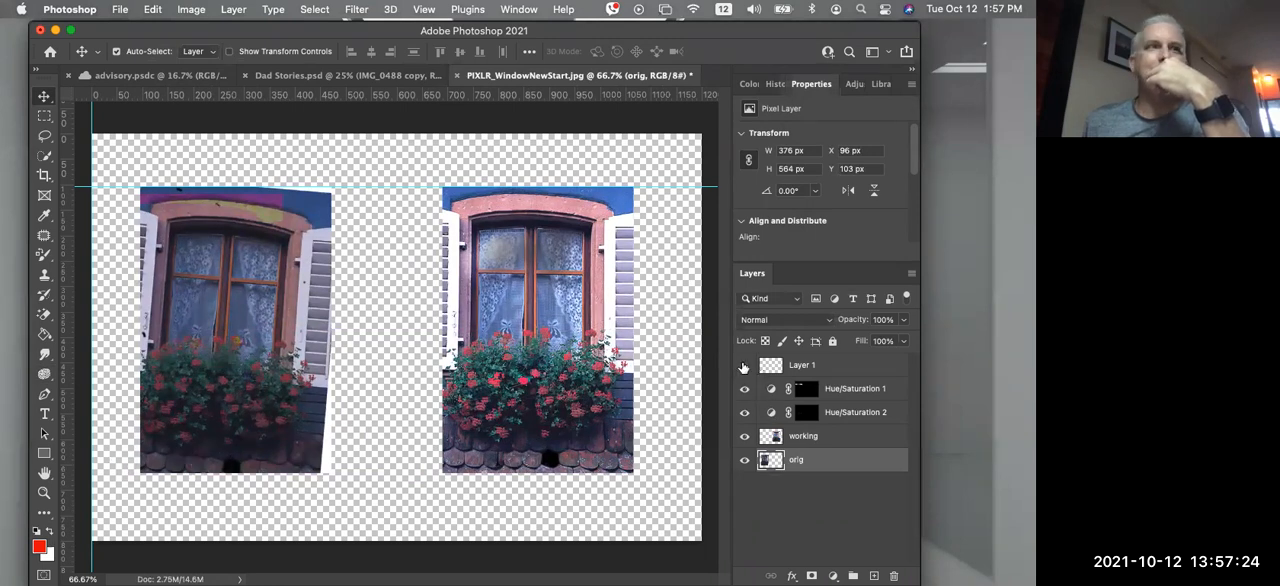
pyautogui.click(874, 574)
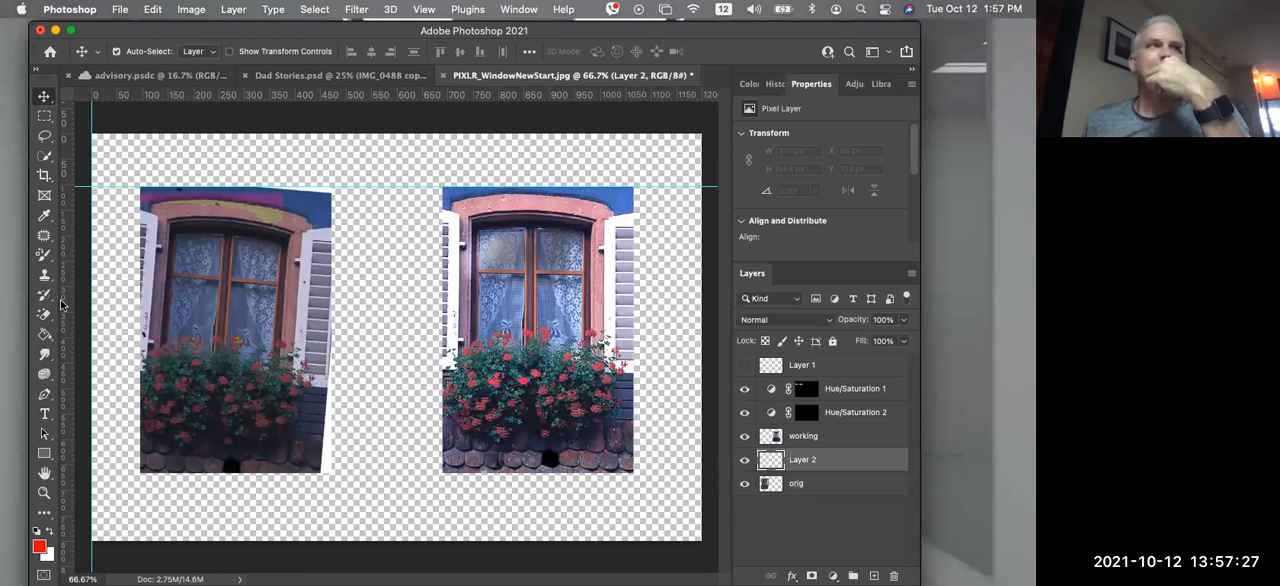
pyautogui.moveTo(44, 335); pyautogui.dragTo(88, 360)
pyautogui.click(37, 533)
pyautogui.hotkey('alt', 'BackSpace')
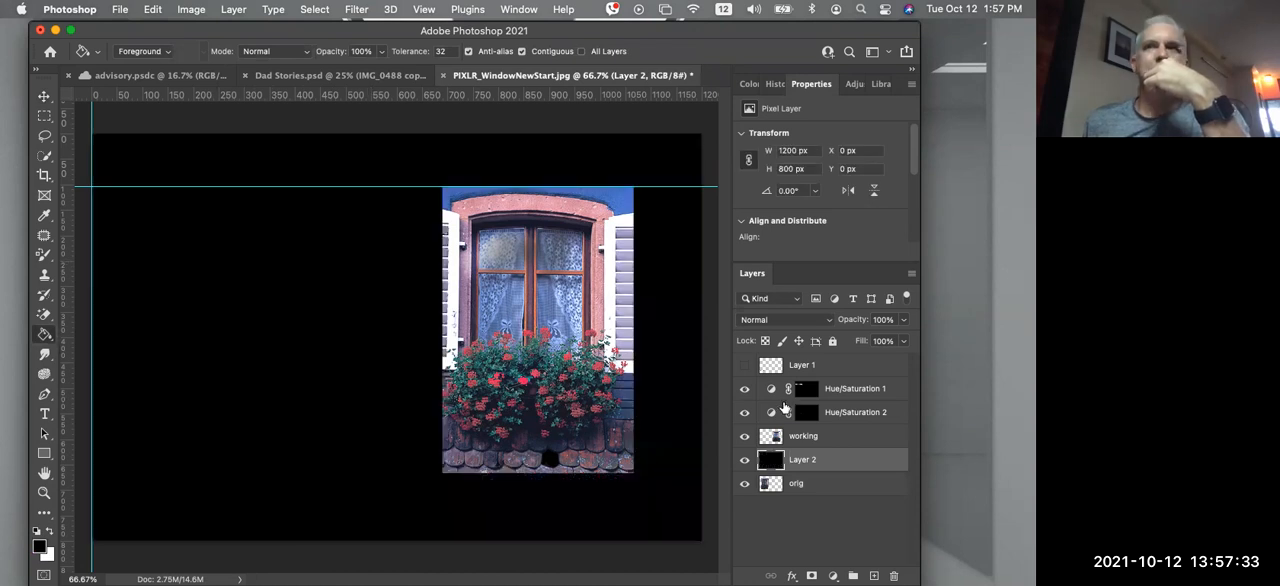
pyautogui.moveTo(815, 463); pyautogui.dragTo(816, 496)
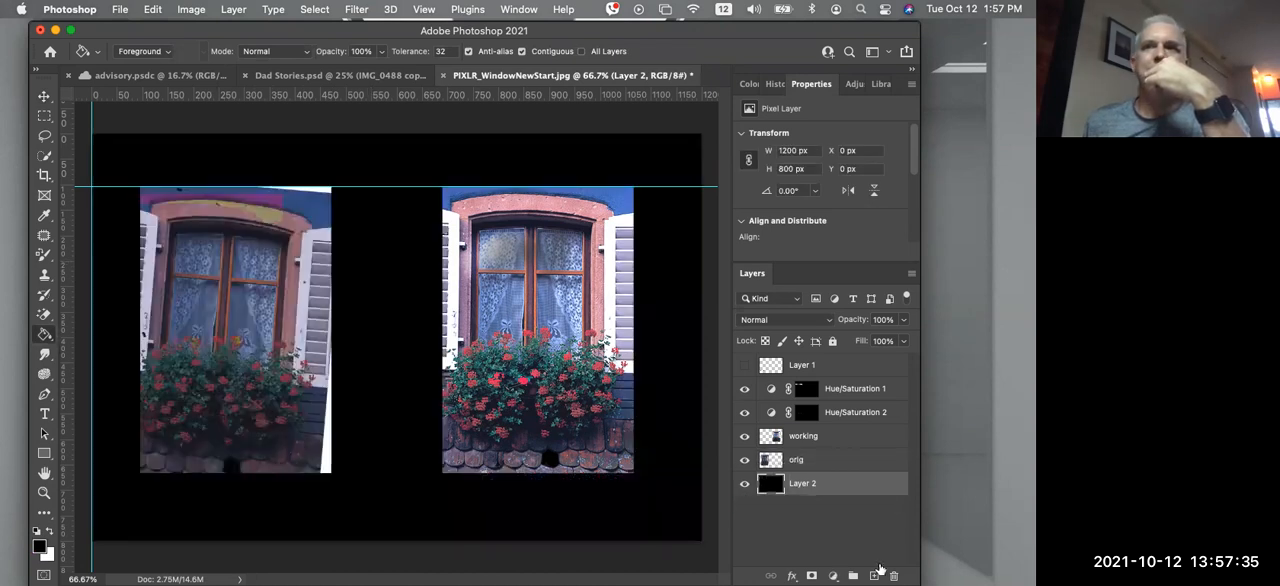
# Add the text "aqeqeqe" between the two images in American Typewriter Bold, 13.2 pt, coloured red (ed0b0b)
pyautogui.click(875, 573)
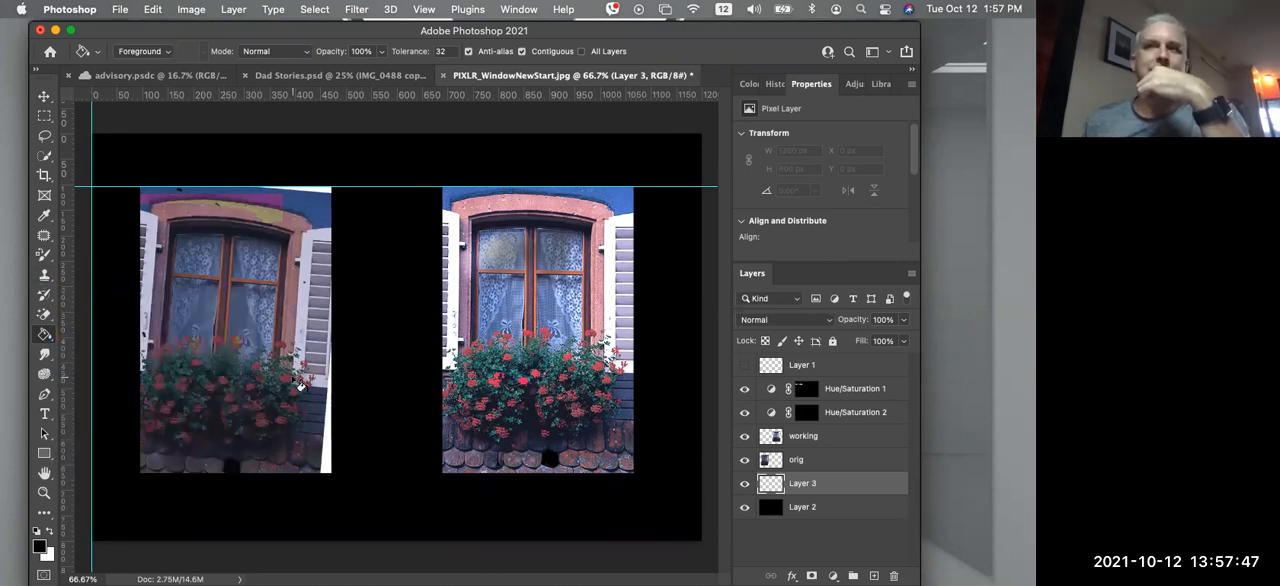
pyautogui.click(45, 416)
pyautogui.click(398, 348)
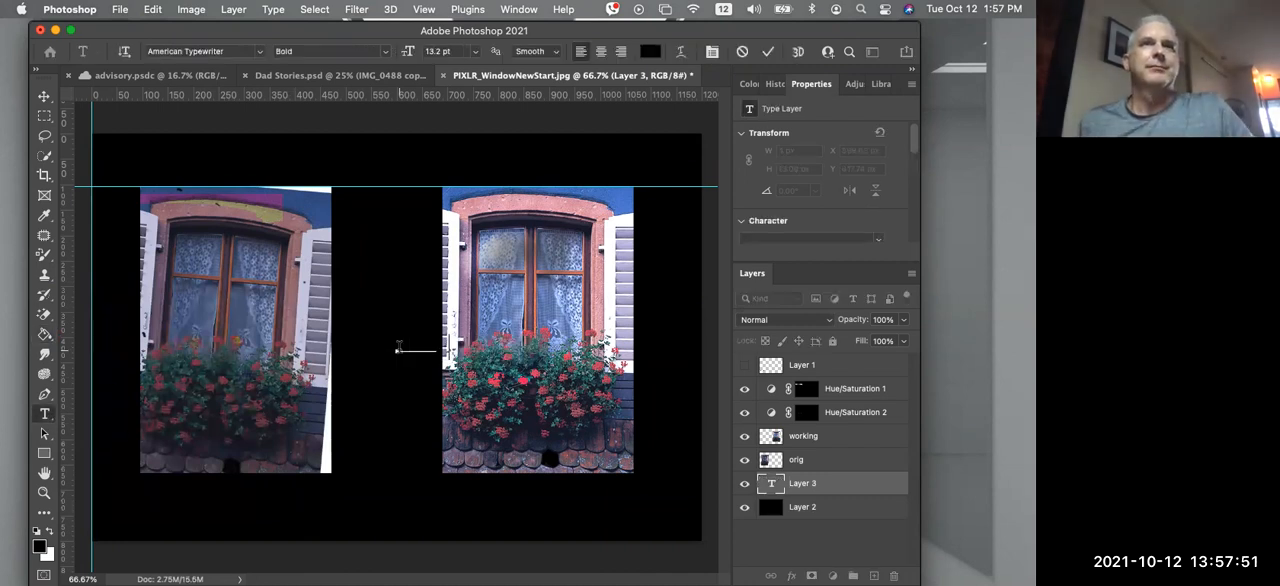
pyautogui.doubleClick(439, 349)
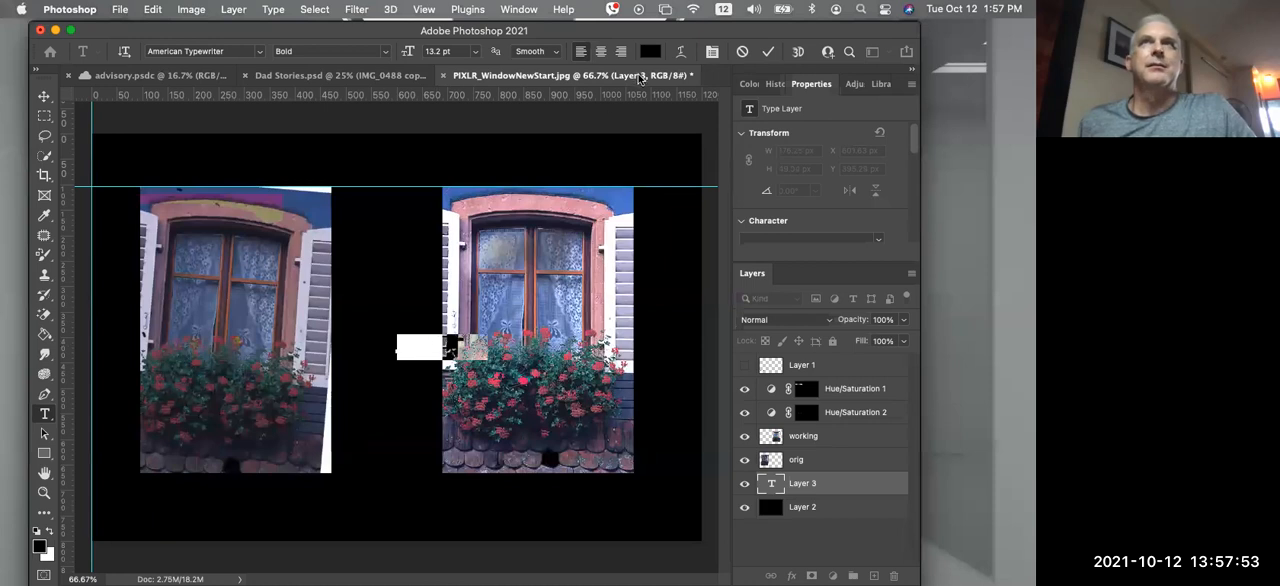
pyautogui.click(650, 51)
pyautogui.click(591, 207)
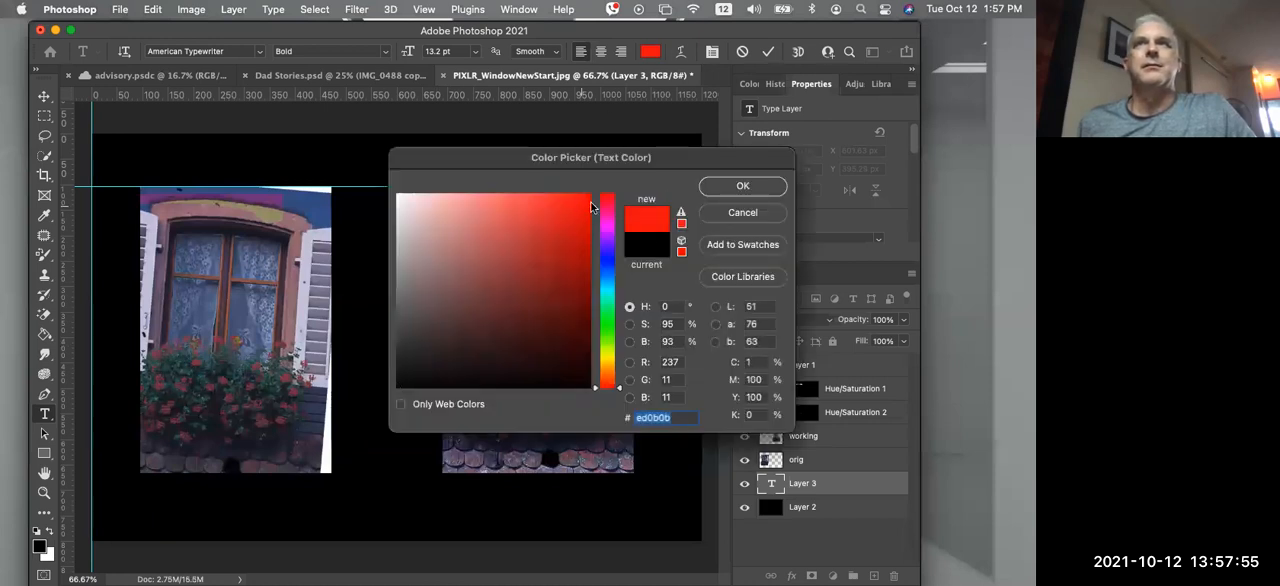
pyautogui.click(743, 186)
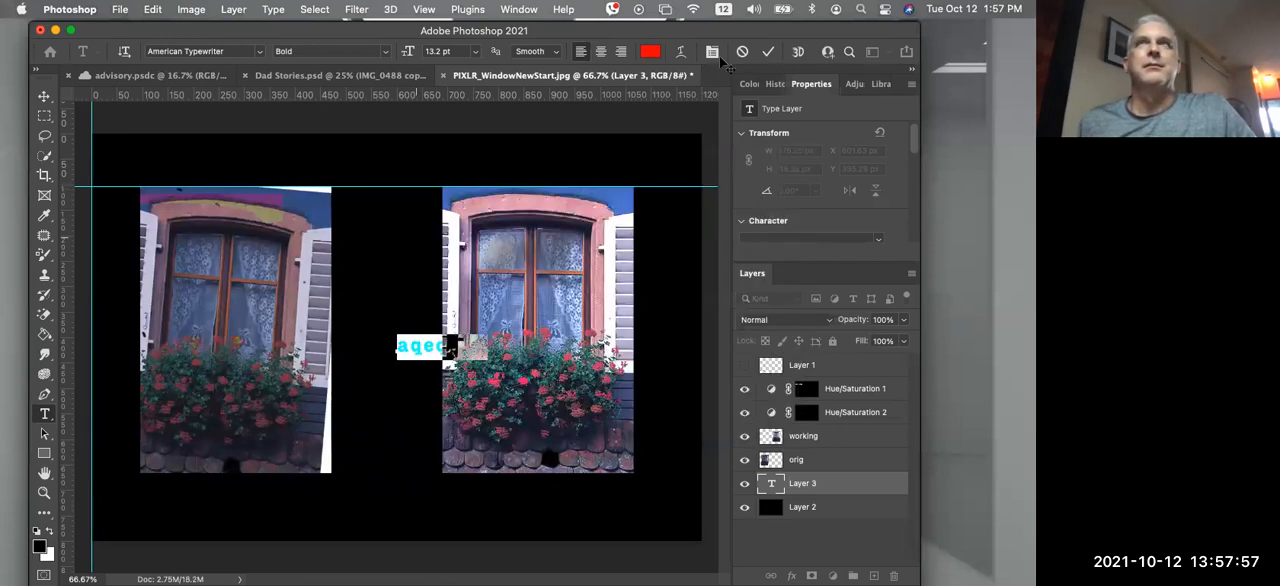
pyautogui.click(768, 51)
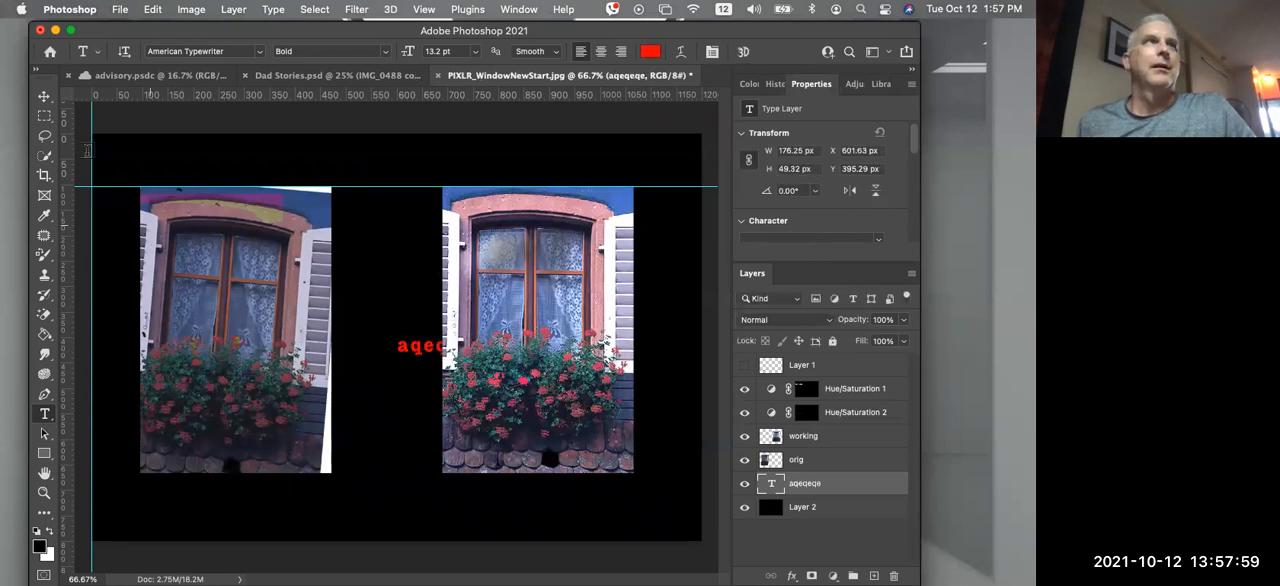
# Move the red text above the original image and shift the orig layer slightly left, to about 78 px from the canvas edge
pyautogui.click(47, 99)
pyautogui.moveTo(400, 336); pyautogui.dragTo(210, 147)
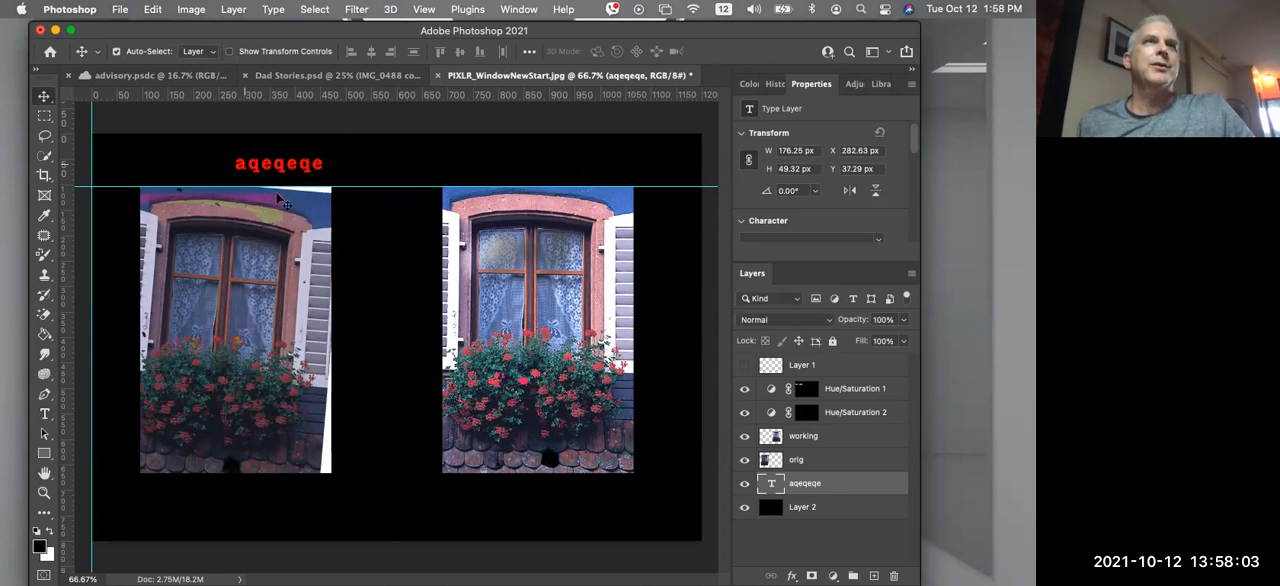
pyautogui.rightClick(249, 253)
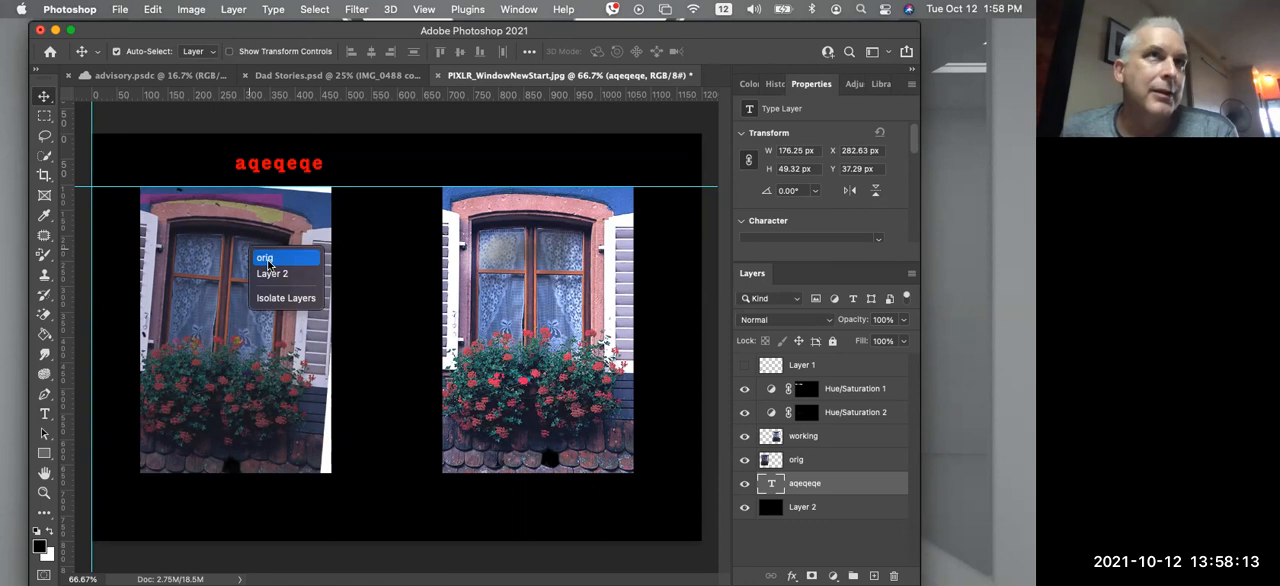
pyautogui.click(268, 258)
pyautogui.moveTo(212, 297)
pyautogui.mouseDown()
pyautogui.moveTo(258, 372)
pyautogui.moveTo(237, 312)
pyautogui.moveTo(197, 290)
pyautogui.mouseUp()
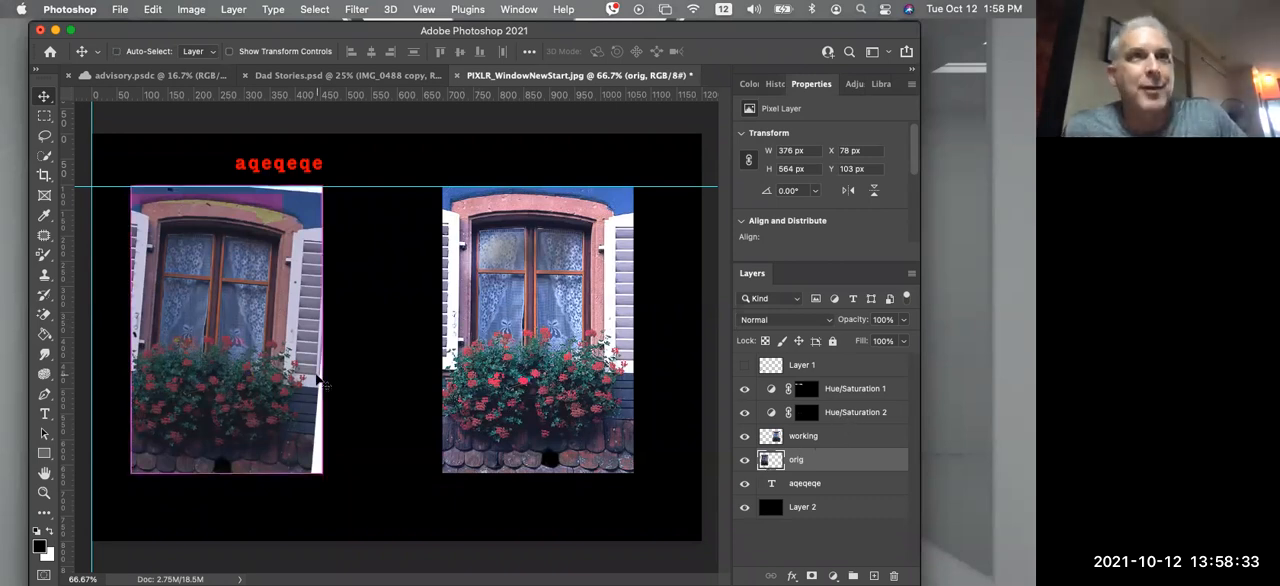
# Undo the text, black backdrop and layer moves, back to the single image on the enlarged canvas
pyautogui.press('super+z')
pyautogui.press('super+z')
pyautogui.press('super+z')
pyautogui.press('super+z')
pyautogui.press('super+z')
pyautogui.press('super+z')
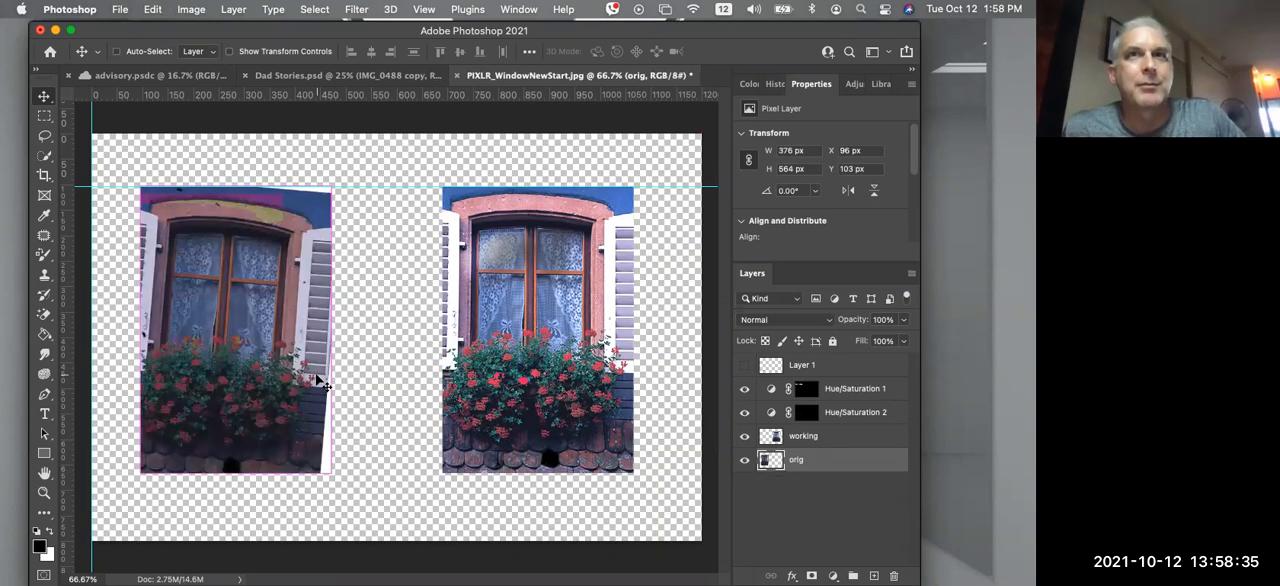
pyautogui.press('super+z')
pyautogui.press('super+z')
pyautogui.press('super+z')
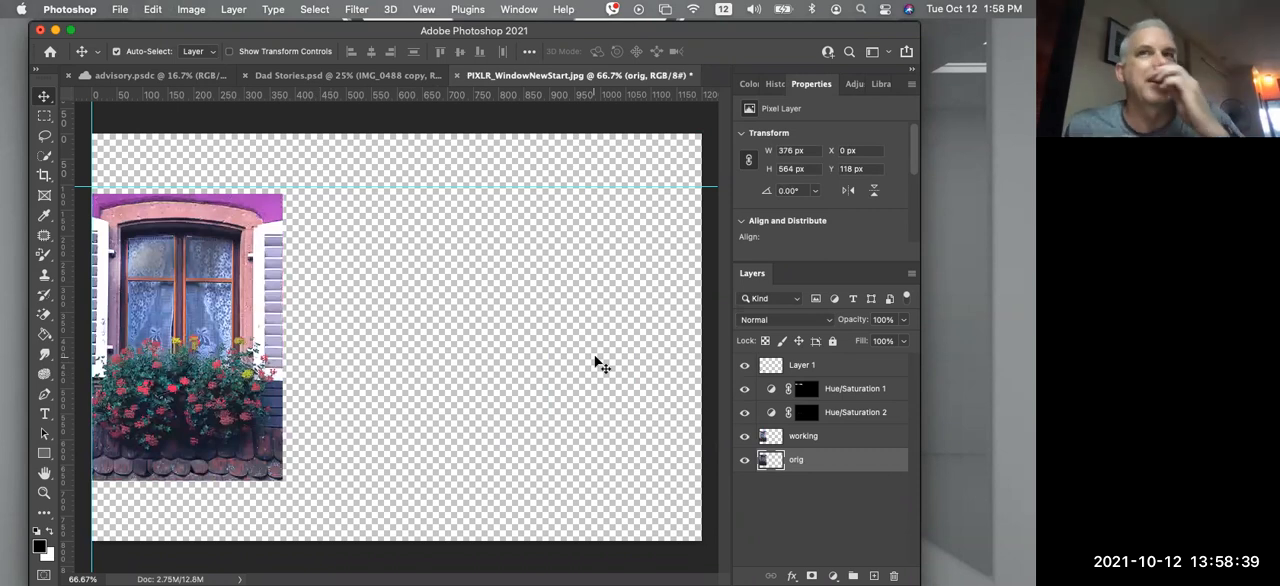
# Hide the orig layer, reorder Hue/Saturation 1 directly above the working layer, and toggle that adjustment to check its effect
pyautogui.click(744, 413)
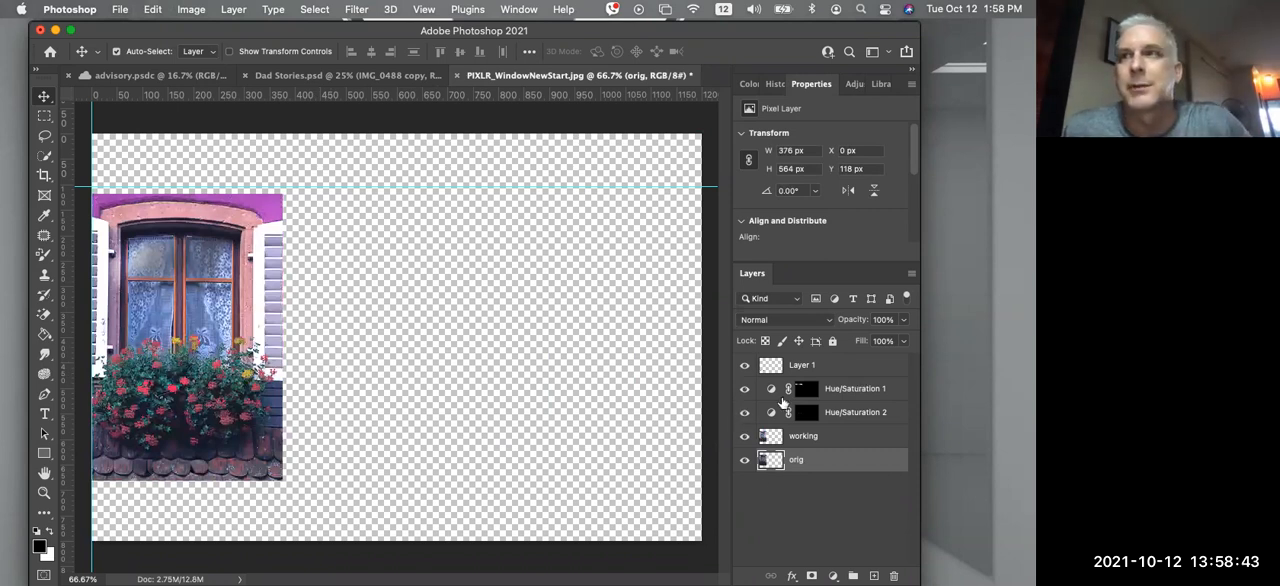
pyautogui.click(745, 389)
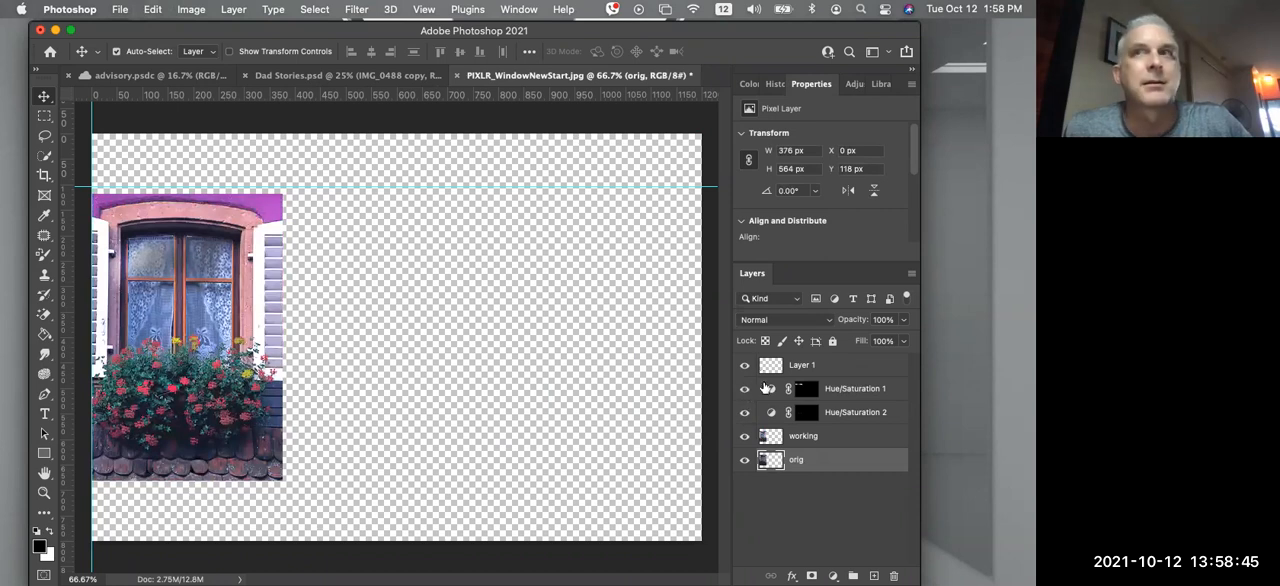
pyautogui.moveTo(842, 387); pyautogui.dragTo(840, 426)
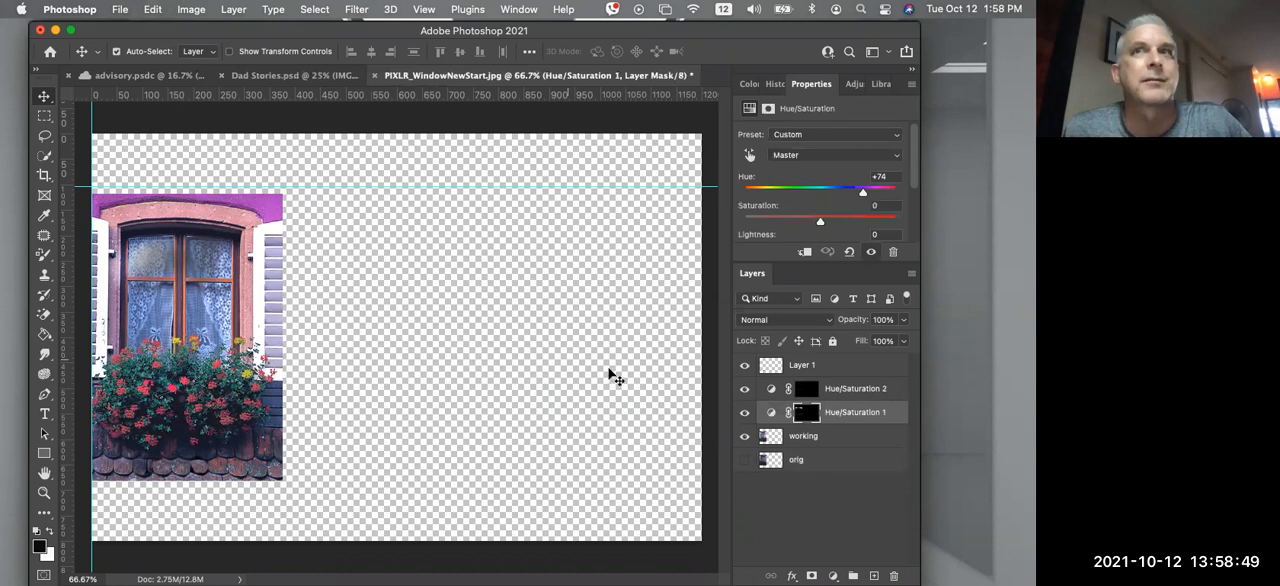
pyautogui.click(744, 413)
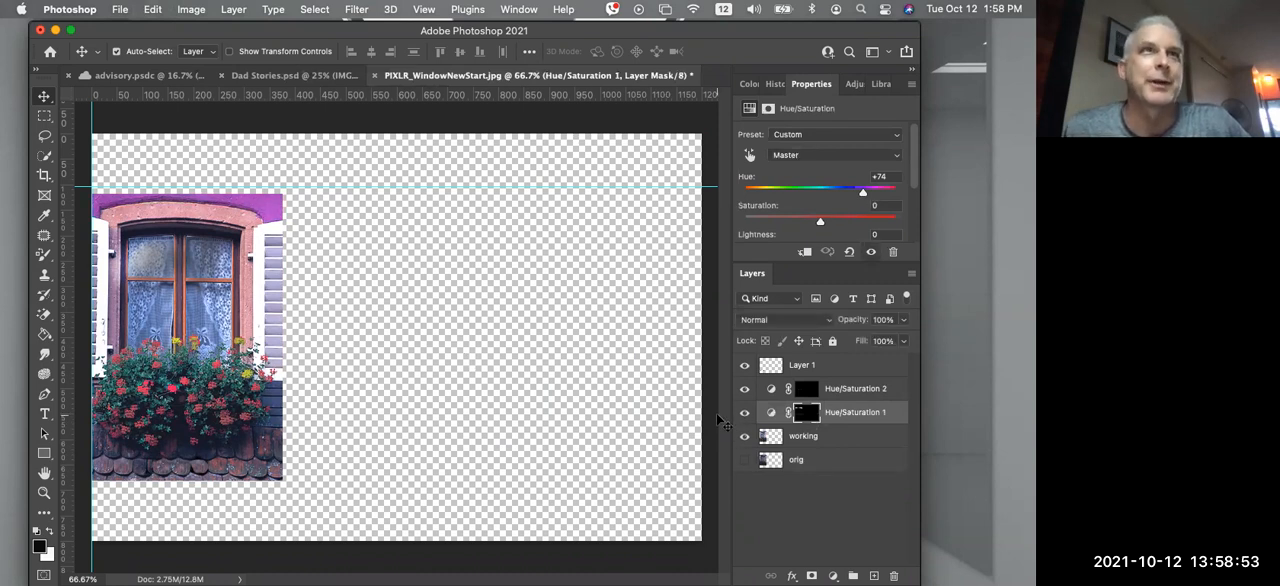
# Try linking Hue/Saturation 1 with the working layer and moving them to the right half of the canvas, and undo both changes
pyautogui.moveTo(265, 373); pyautogui.dragTo(255, 350)
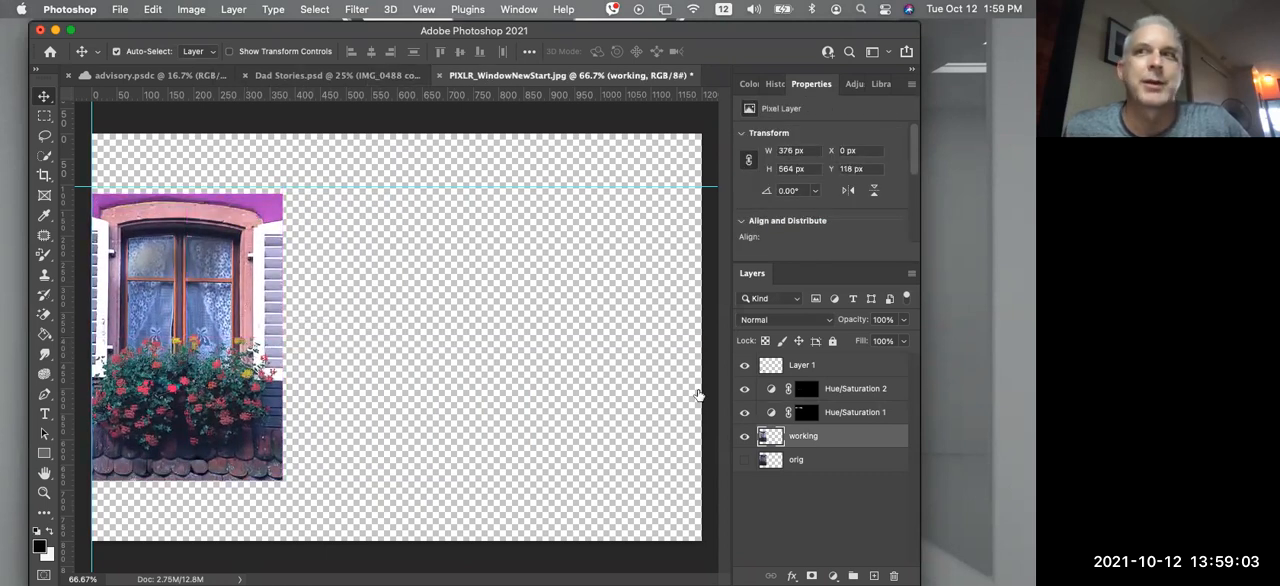
pyautogui.click(866, 418)
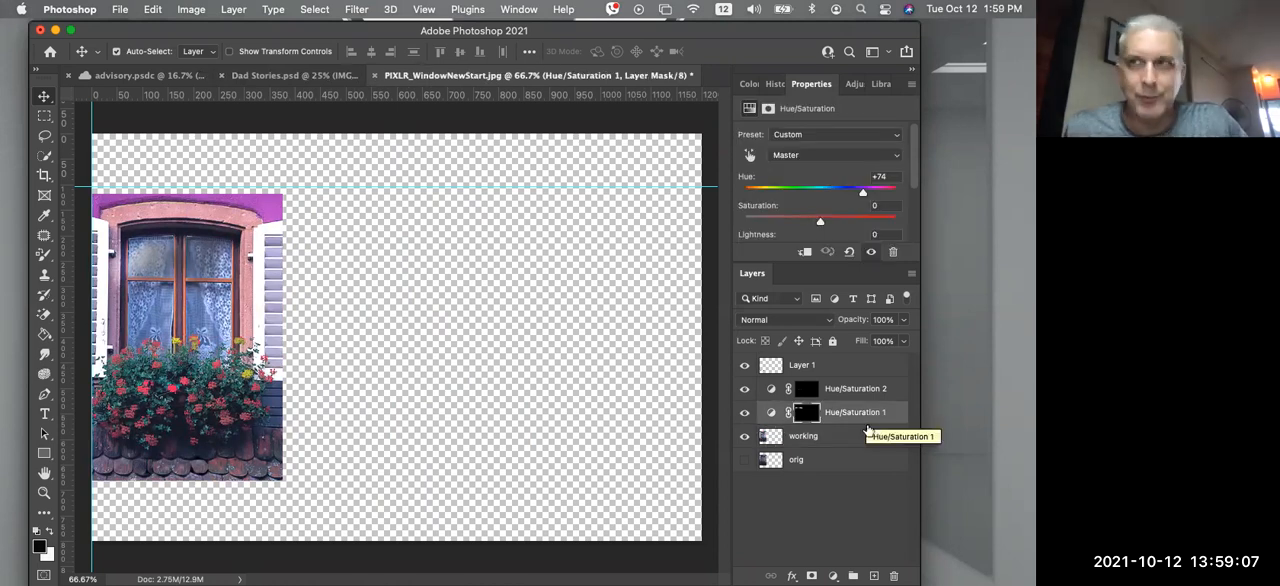
pyautogui.click(857, 439)
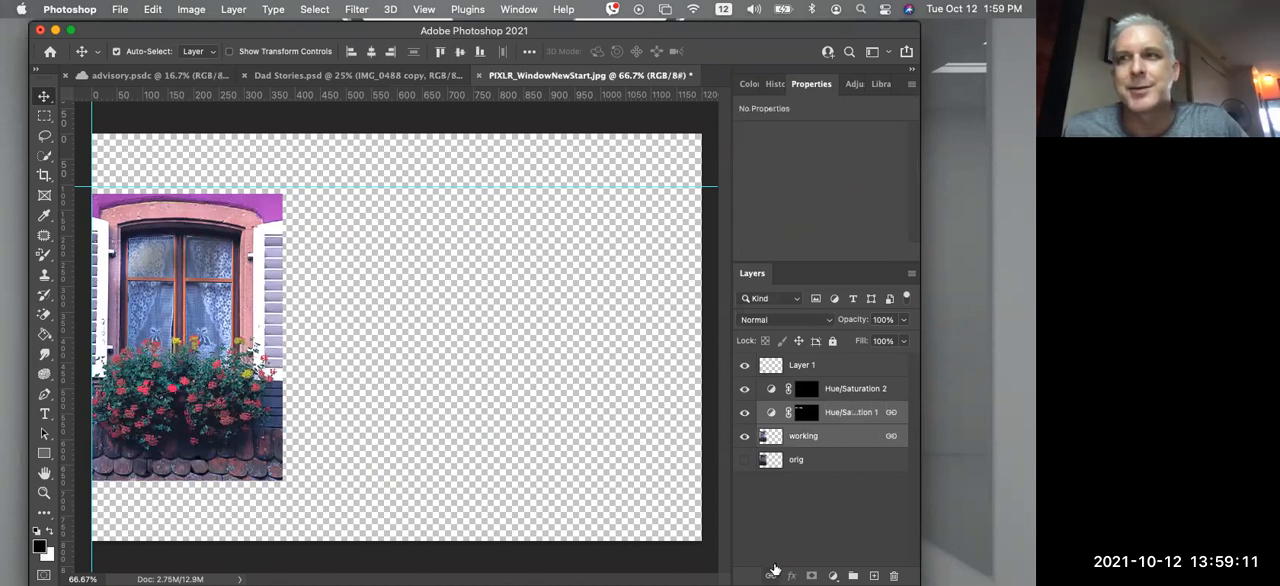
pyautogui.moveTo(237, 322); pyautogui.dragTo(586, 318)
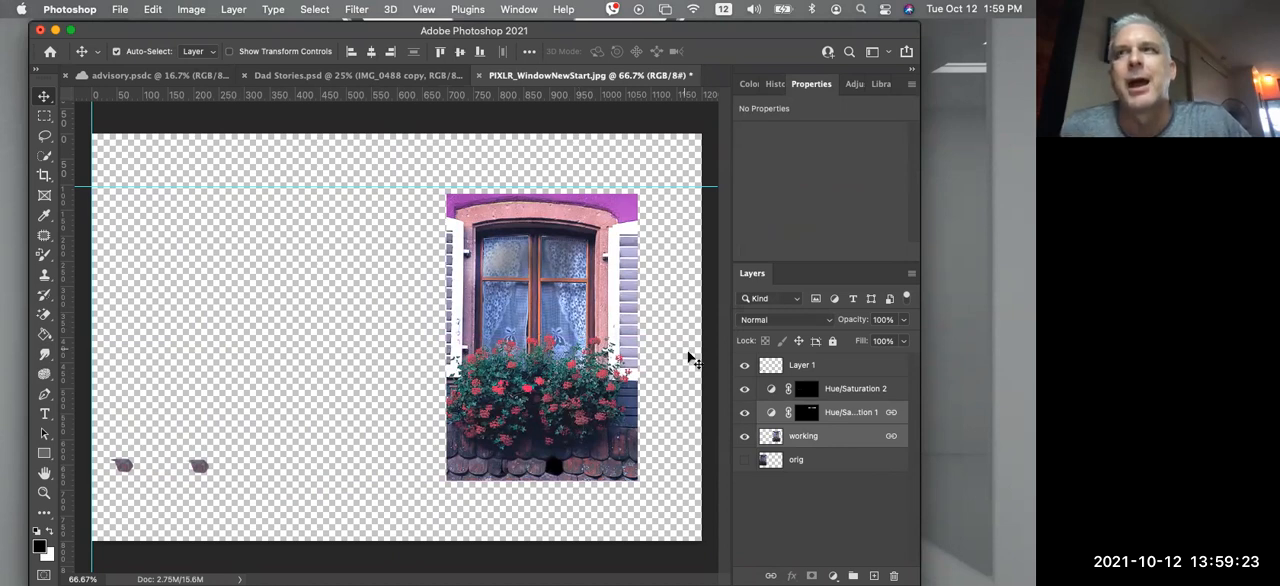
pyautogui.press('super')
pyautogui.press('super+z')
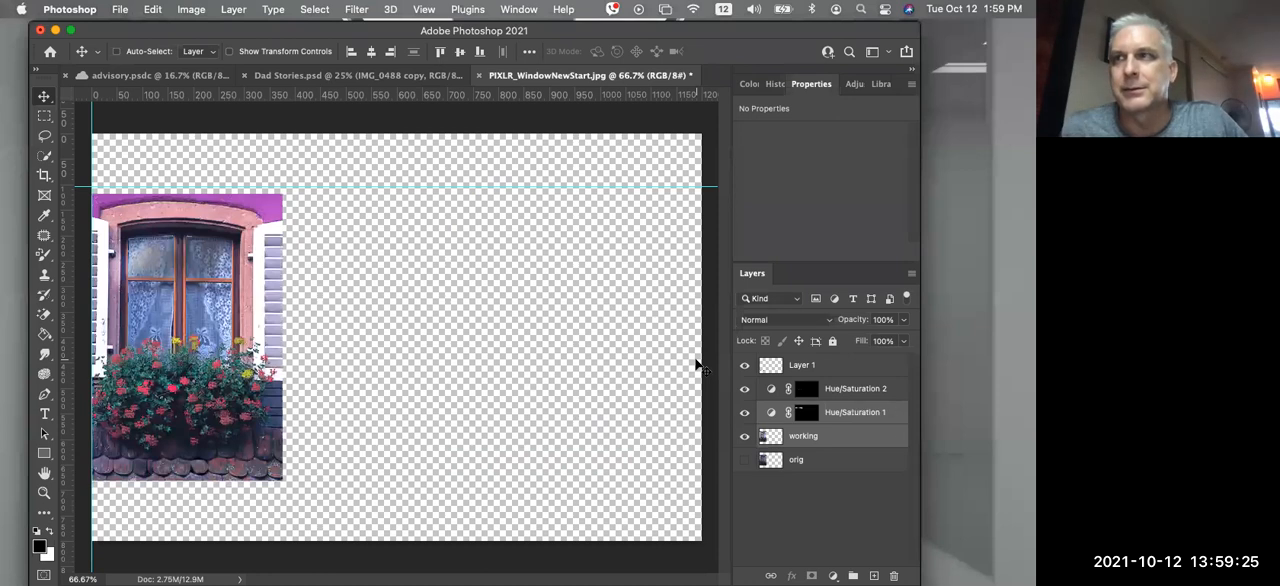
# Select Hue/Saturation 1 and the working layer together and move them to the right half of the canvas
pyautogui.click(862, 435)
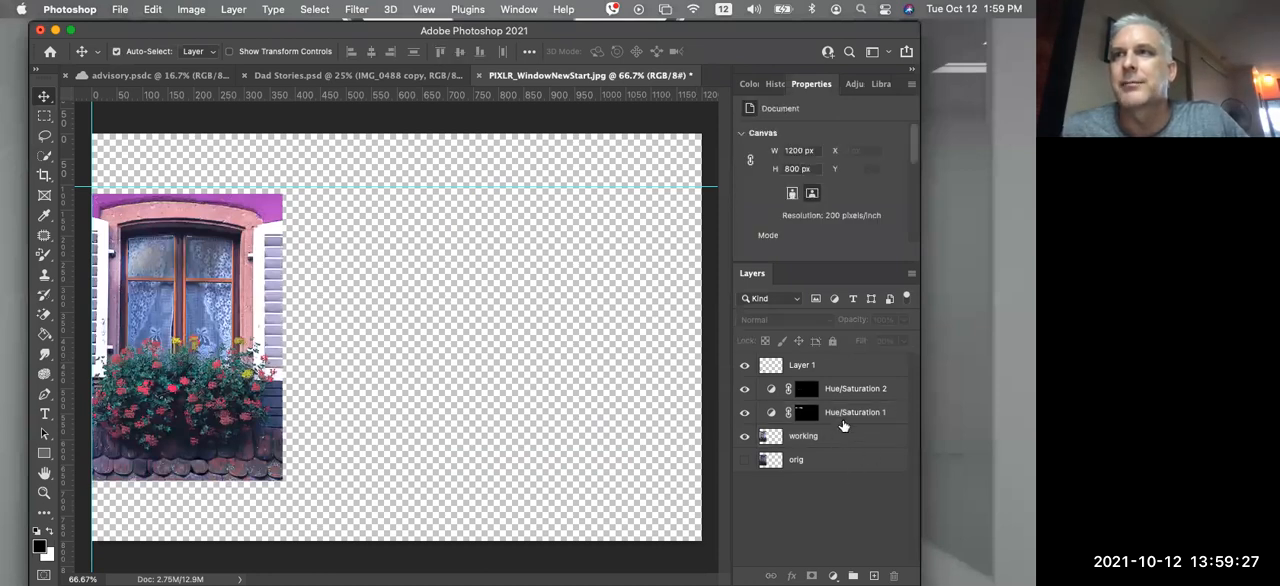
pyautogui.click(842, 416)
pyautogui.click(832, 442)
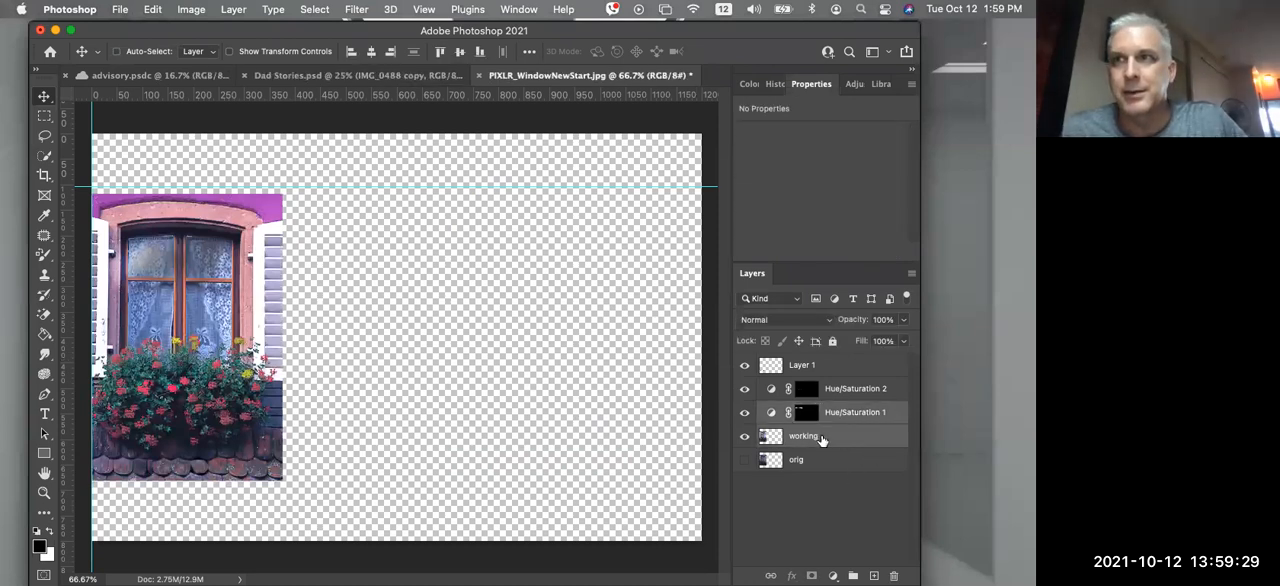
pyautogui.moveTo(266, 357); pyautogui.dragTo(593, 357)
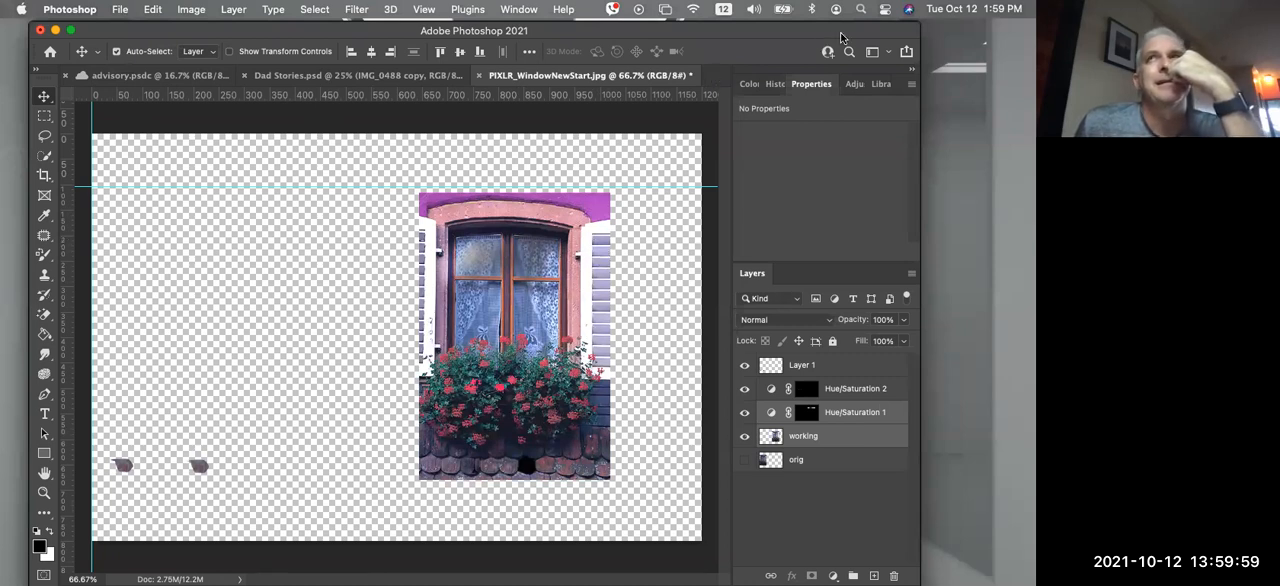
# Shrink and recentre the Photoshop window, and switch to Chrome to play the Window PS tutorial video on the Innovation Tech site
pyautogui.moveTo(920, 25); pyautogui.dragTo(780, 71)
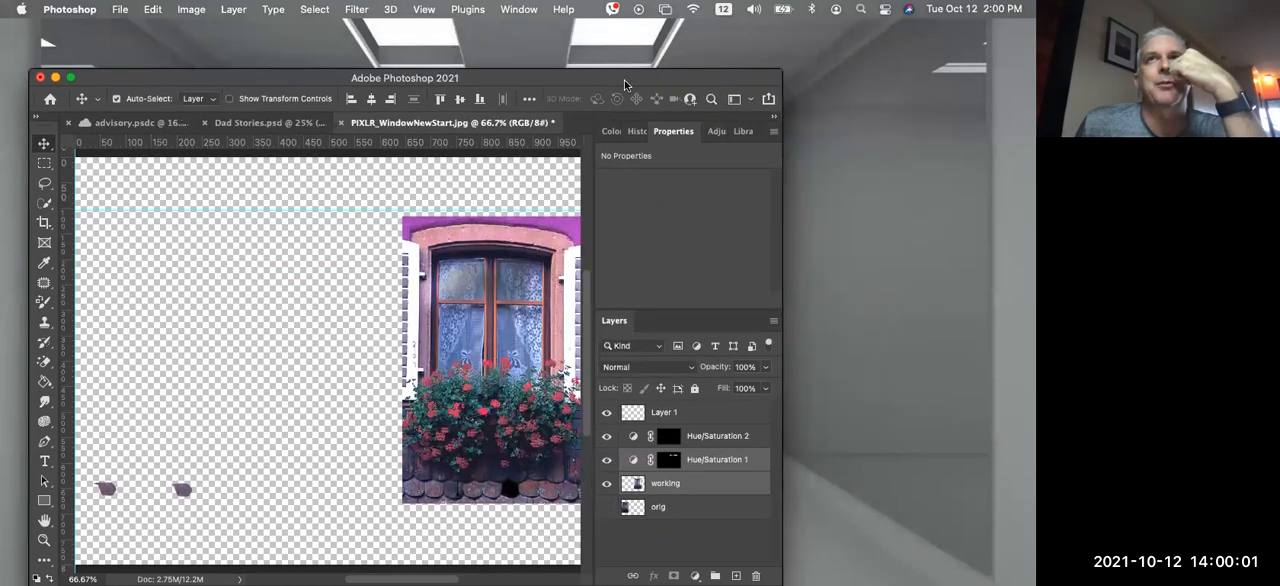
pyautogui.moveTo(598, 86); pyautogui.dragTo(705, 44)
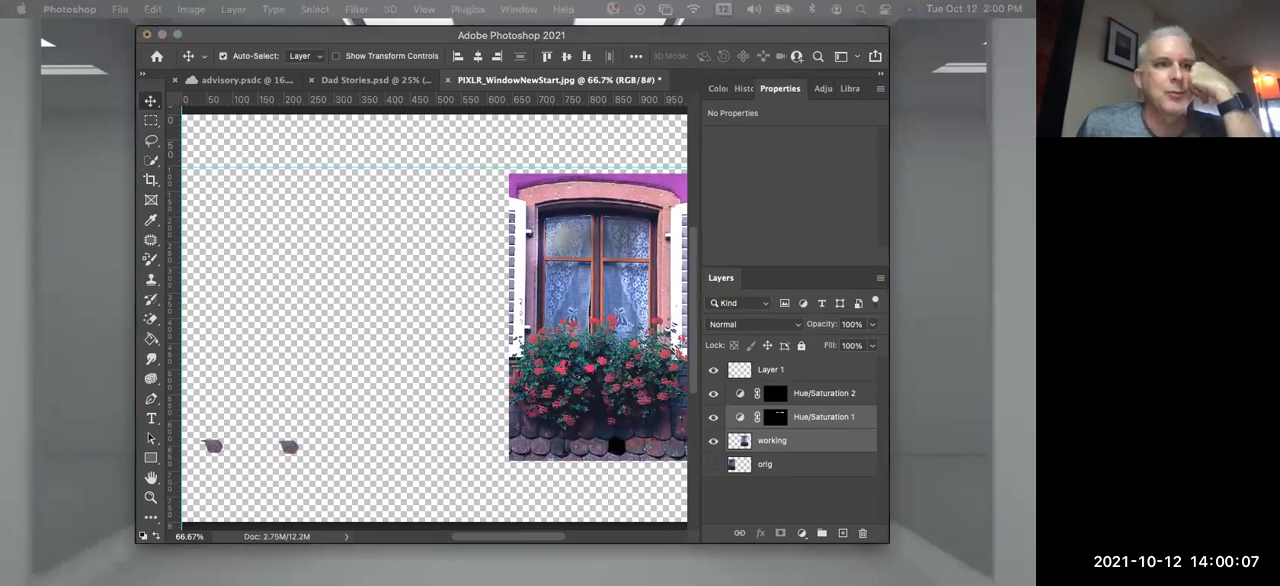
pyautogui.moveTo(311, 583); pyautogui.dragTo(318, 57)
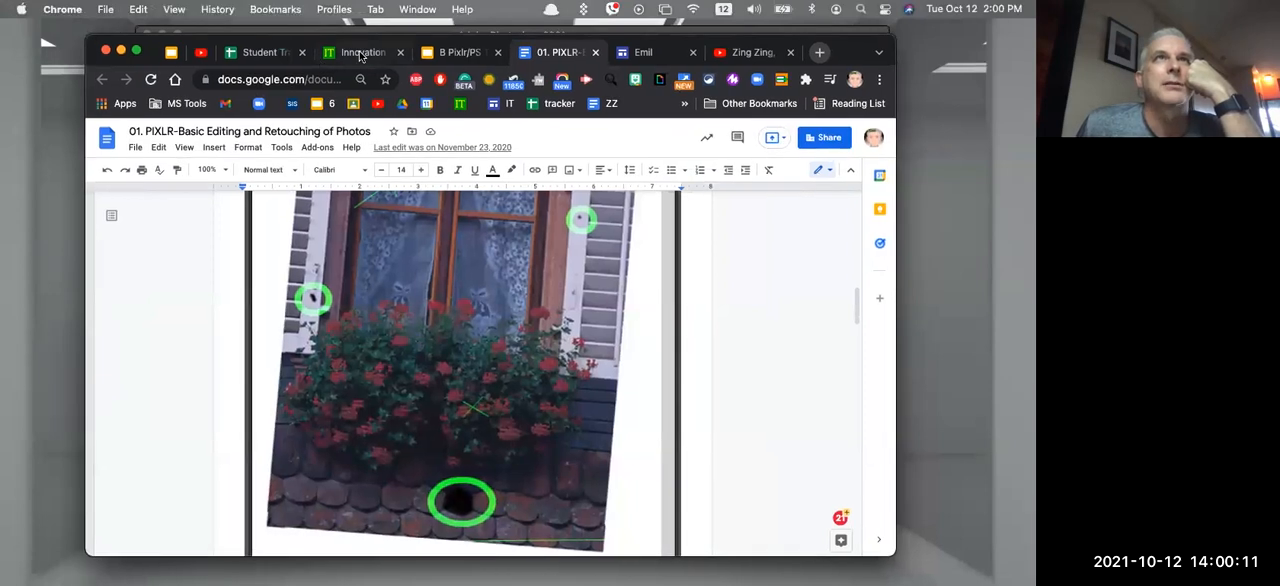
pyautogui.click(335, 54)
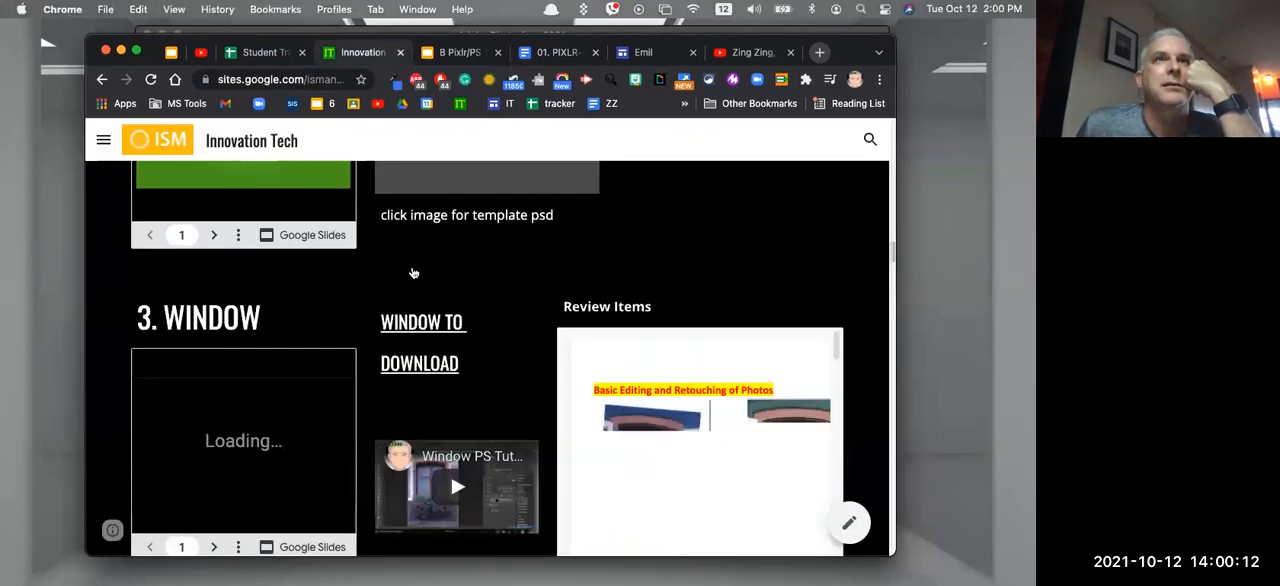
pyautogui.click(455, 493)
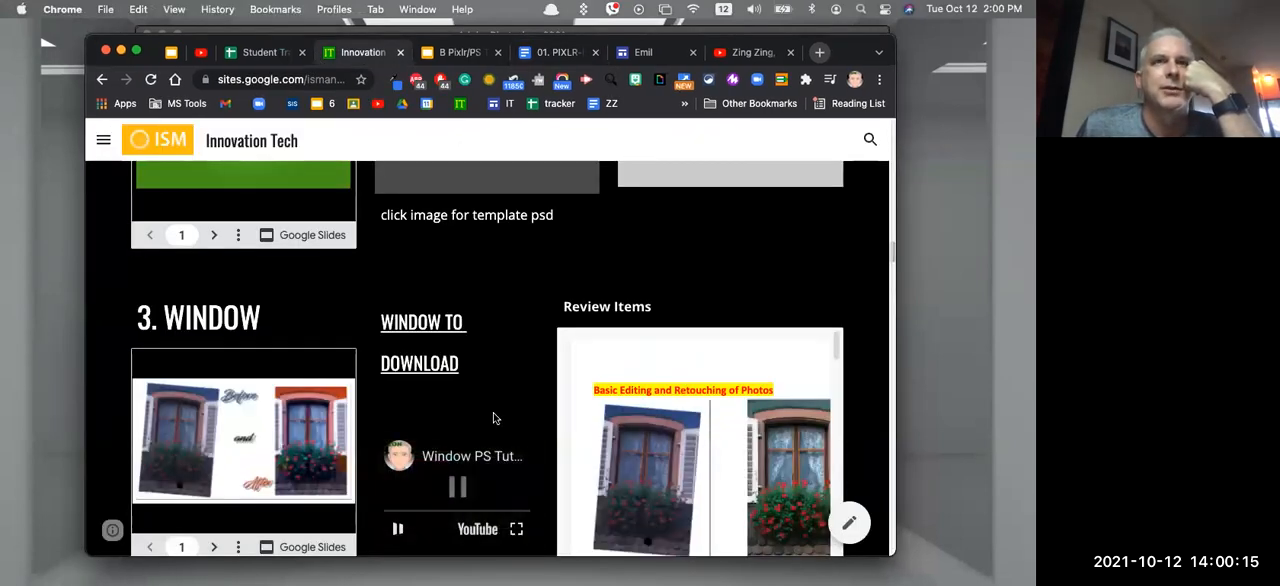
pyautogui.scroll(-1, 465, 480)
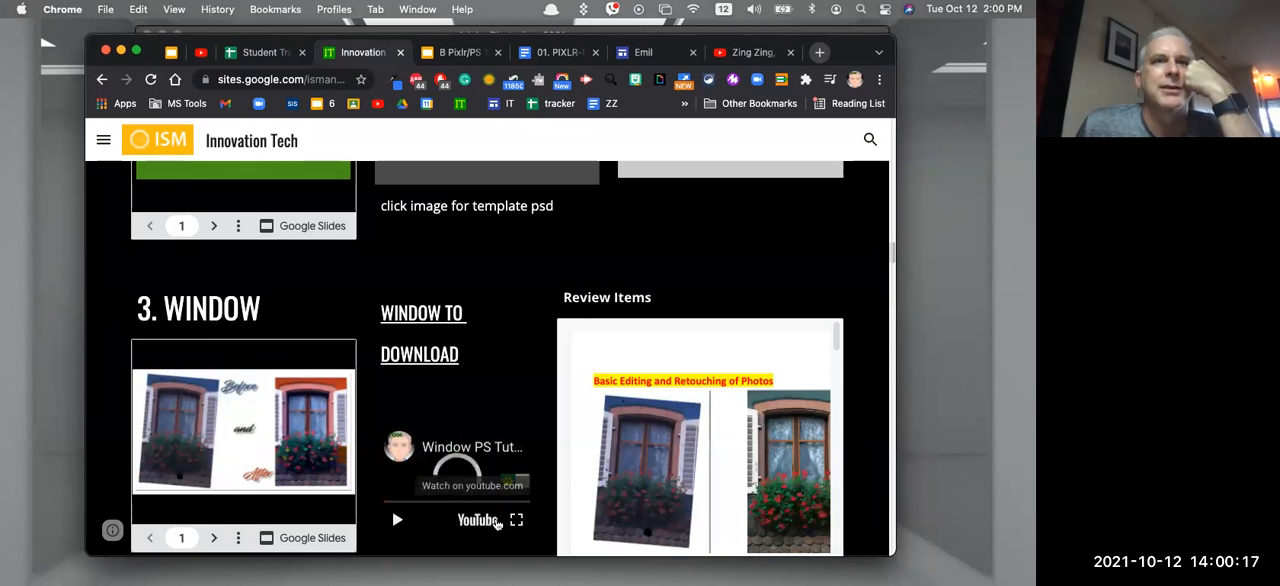
# Skip ahead in the embedded Window PS tutorial video, play a short passage and pause it
pyautogui.click(424, 503)
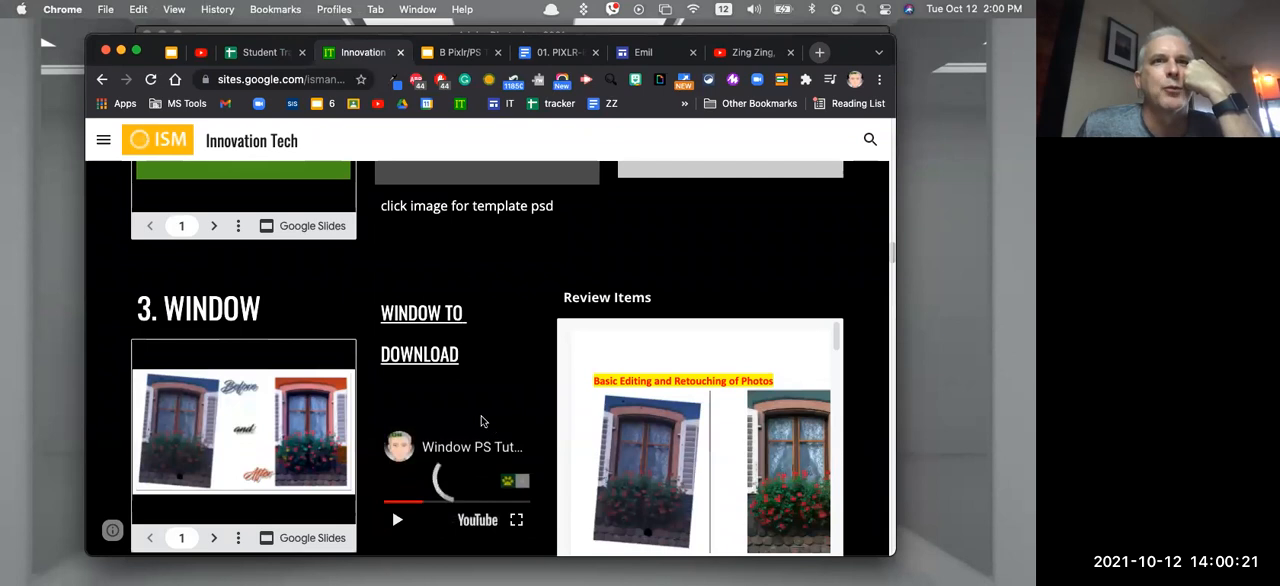
pyautogui.click(397, 521)
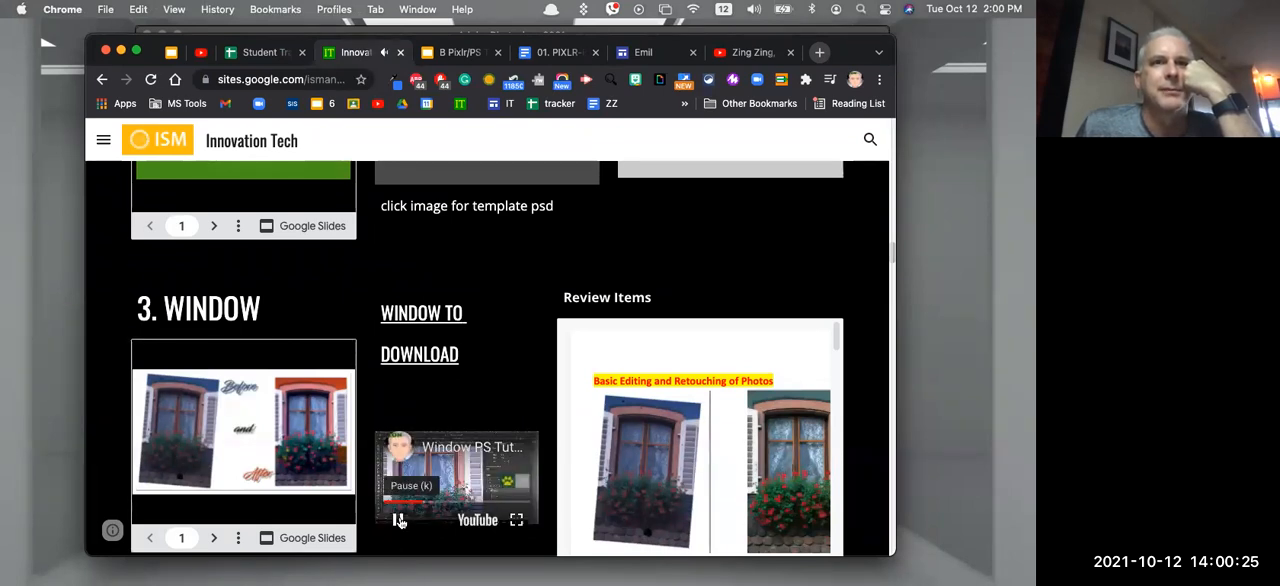
pyautogui.click(398, 521)
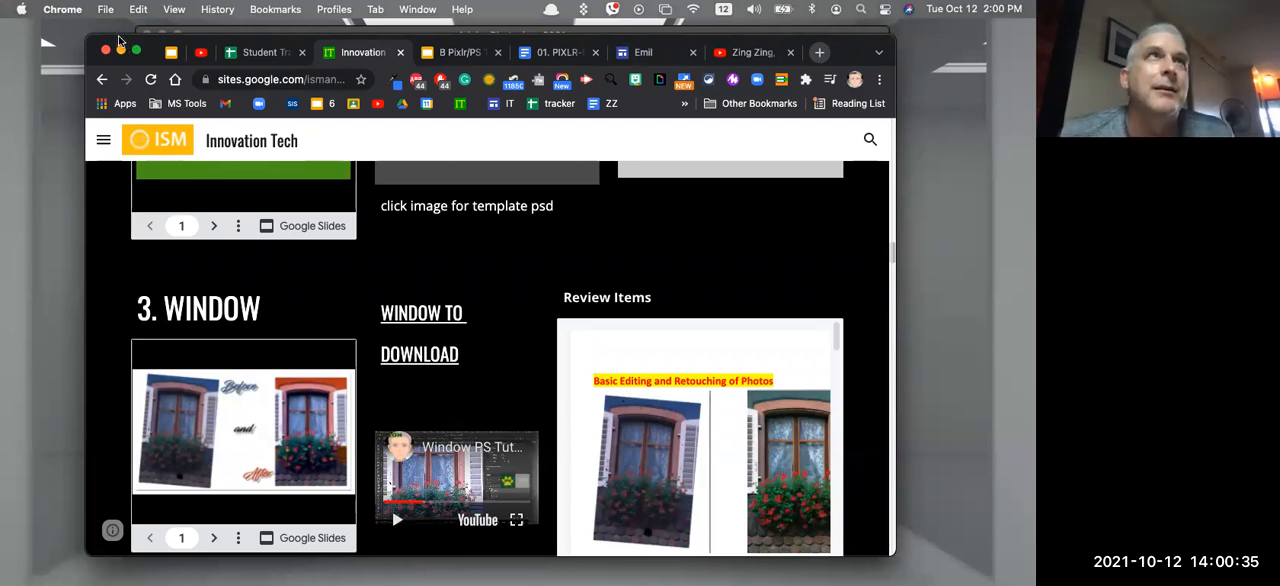
# Shrink the Chrome window and spread it and the Photoshop window apart so the image and layer list are uncovered
pyautogui.moveTo(128, 42); pyautogui.dragTo(147, 50)
pyautogui.moveTo(586, 188); pyautogui.dragTo(458, 421)
pyautogui.moveTo(268, 40); pyautogui.dragTo(689, 289)
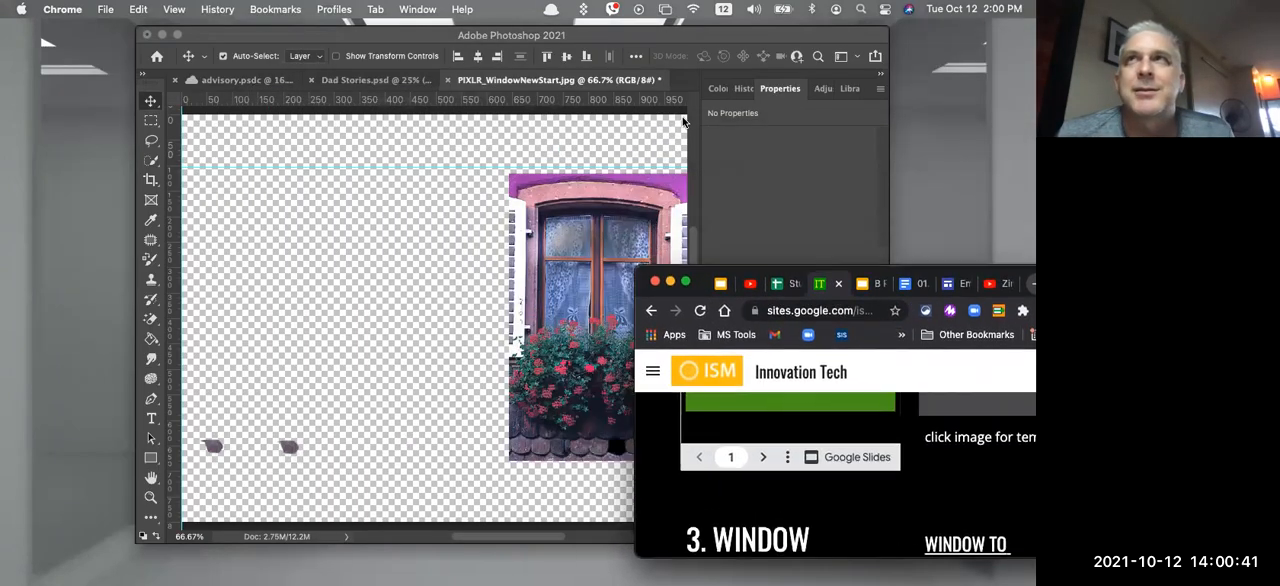
pyautogui.click(737, 38)
pyautogui.moveTo(658, 46); pyautogui.dragTo(568, 45)
pyautogui.moveTo(808, 270); pyautogui.dragTo(862, 257)
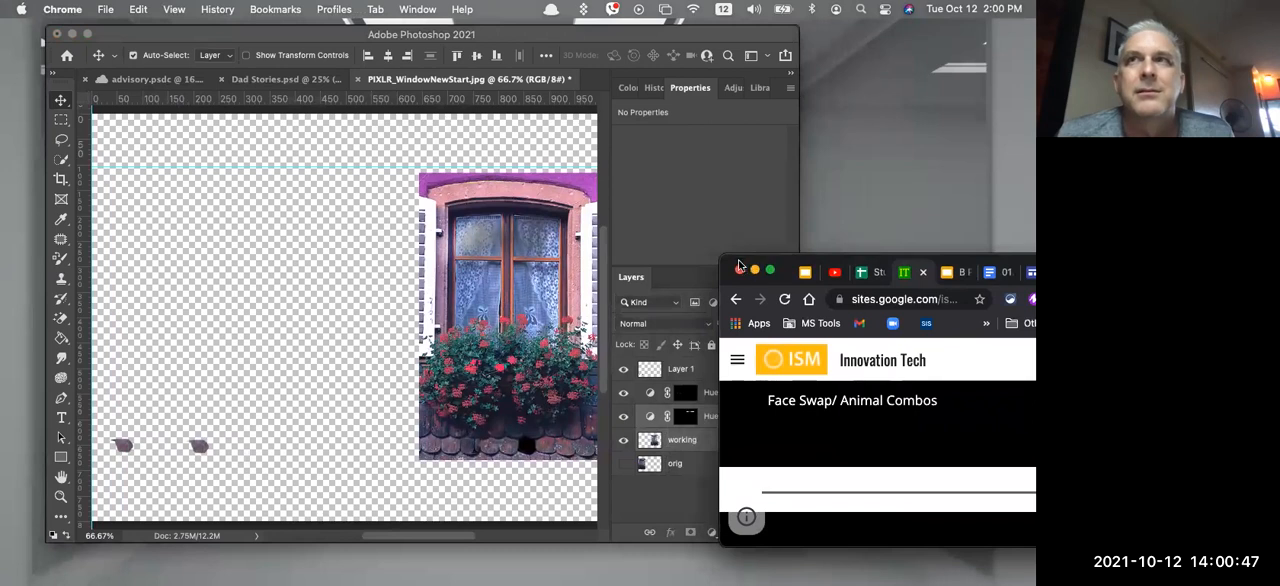
# Raise the Chrome window beside the window image and reduce its size further
pyautogui.moveTo(740, 262); pyautogui.dragTo(614, 52)
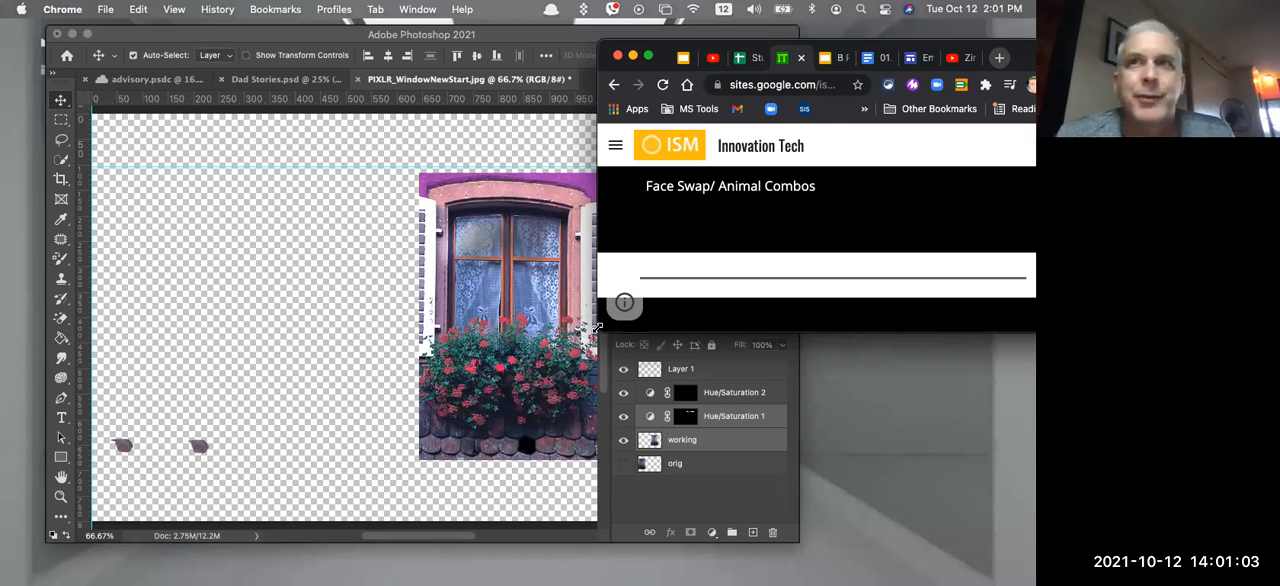
pyautogui.moveTo(597, 327); pyautogui.dragTo(677, 368)
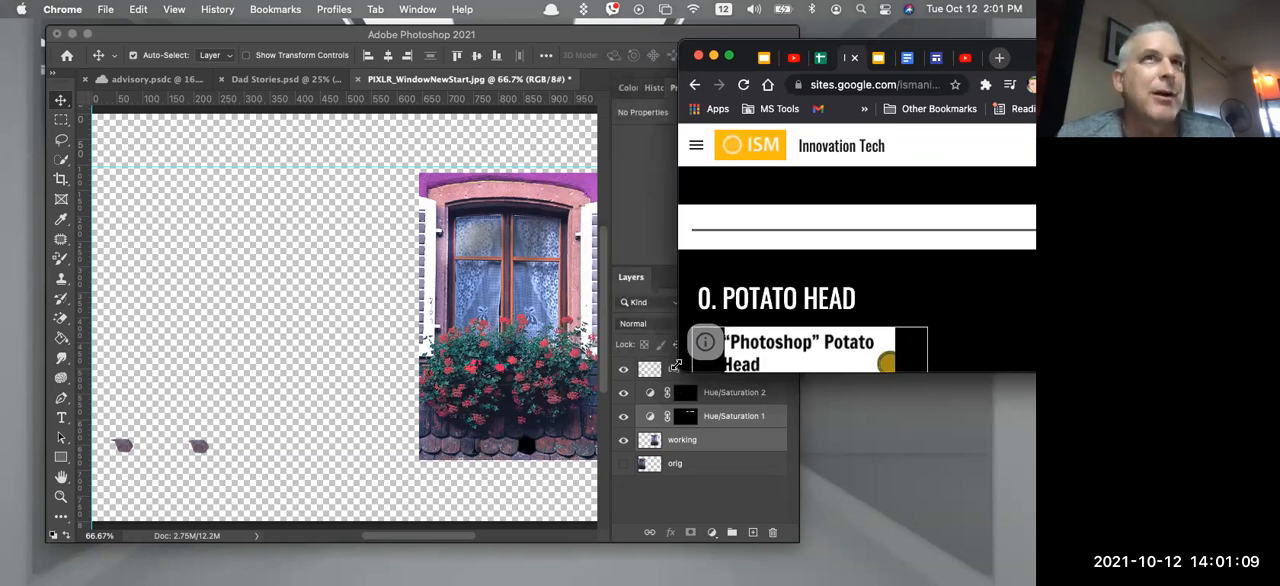
pyautogui.moveTo(675, 366); pyautogui.dragTo(697, 392)
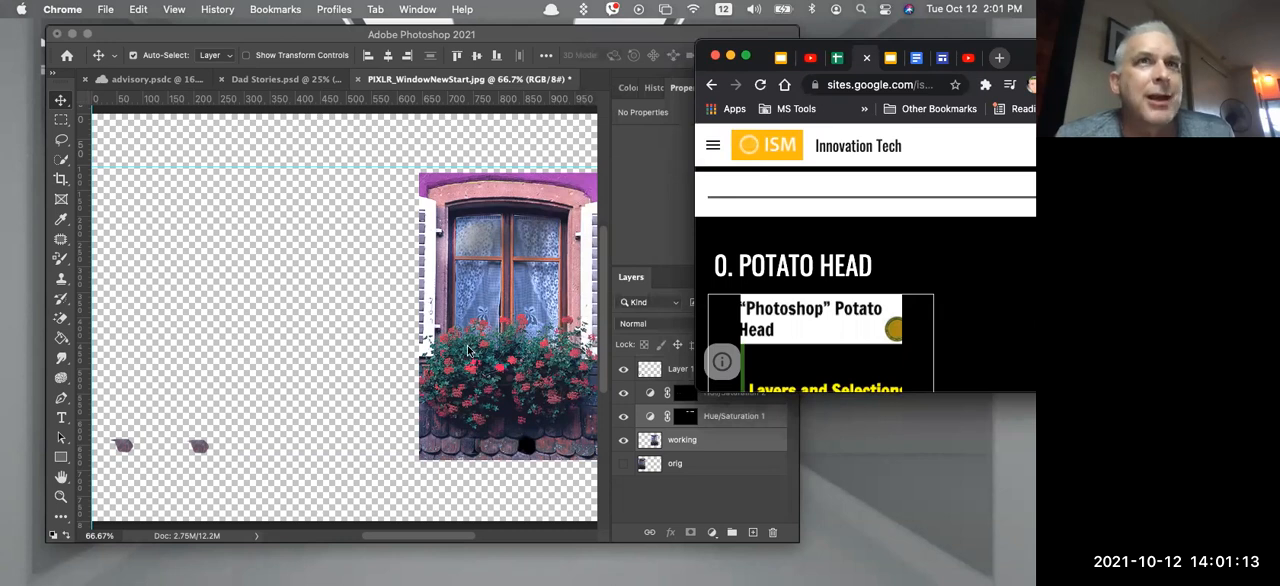
# Reposition the small Chrome window over the Photoshop canvas, leaving the layer list uncovered
pyautogui.moveTo(759, 49); pyautogui.dragTo(787, 146)
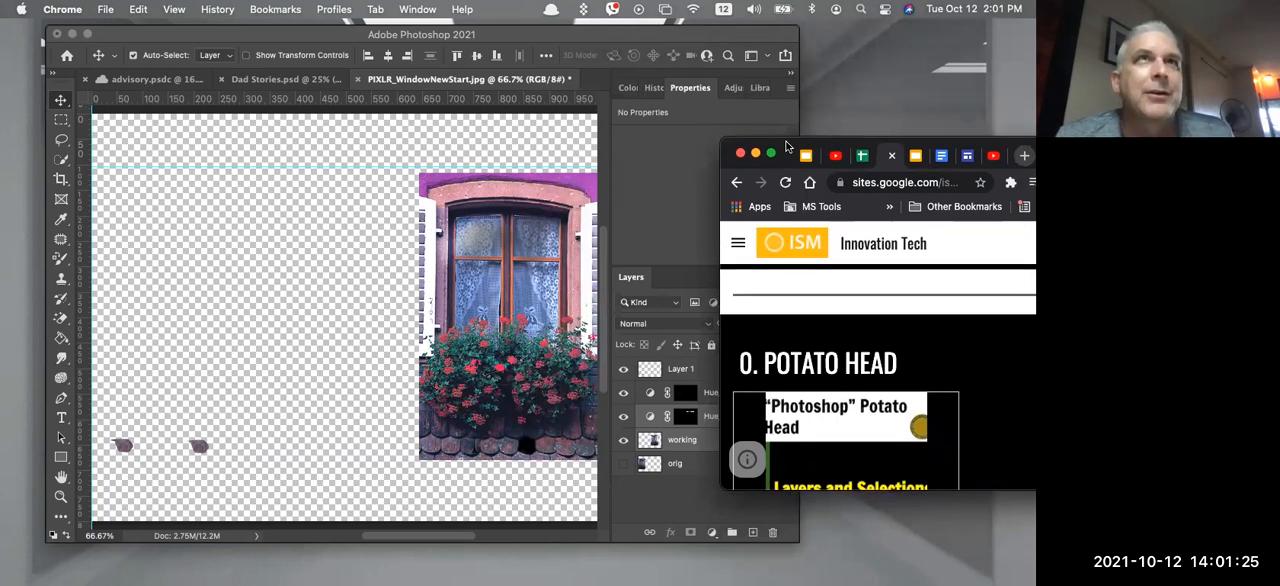
pyautogui.moveTo(787, 147); pyautogui.dragTo(567, 90)
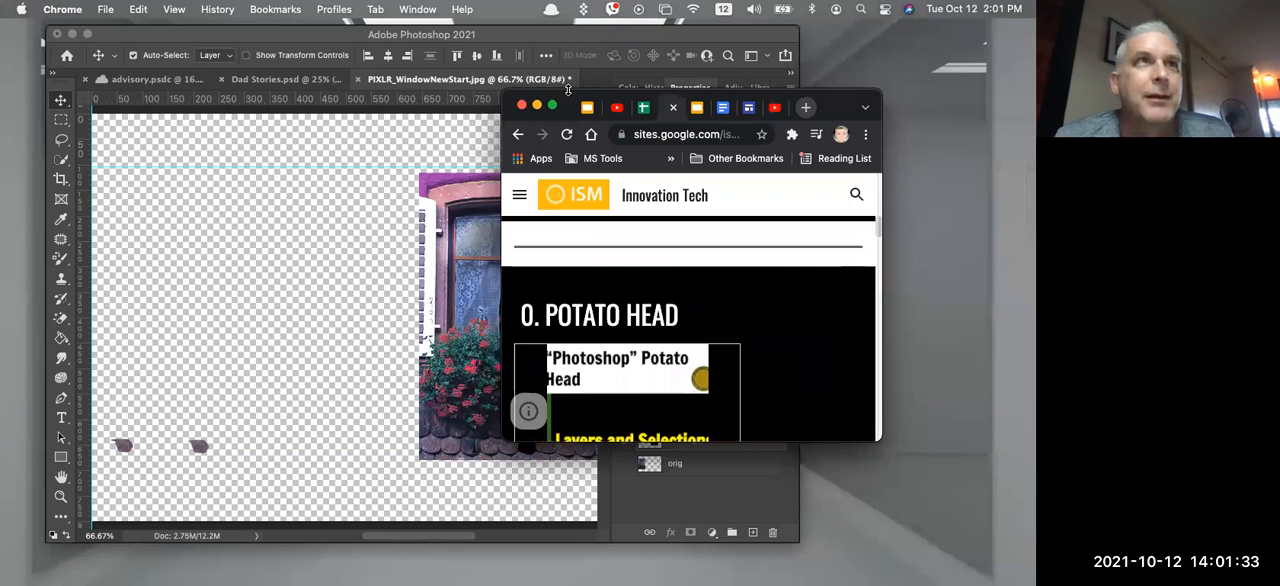
pyautogui.moveTo(567, 90); pyautogui.dragTo(716, 148)
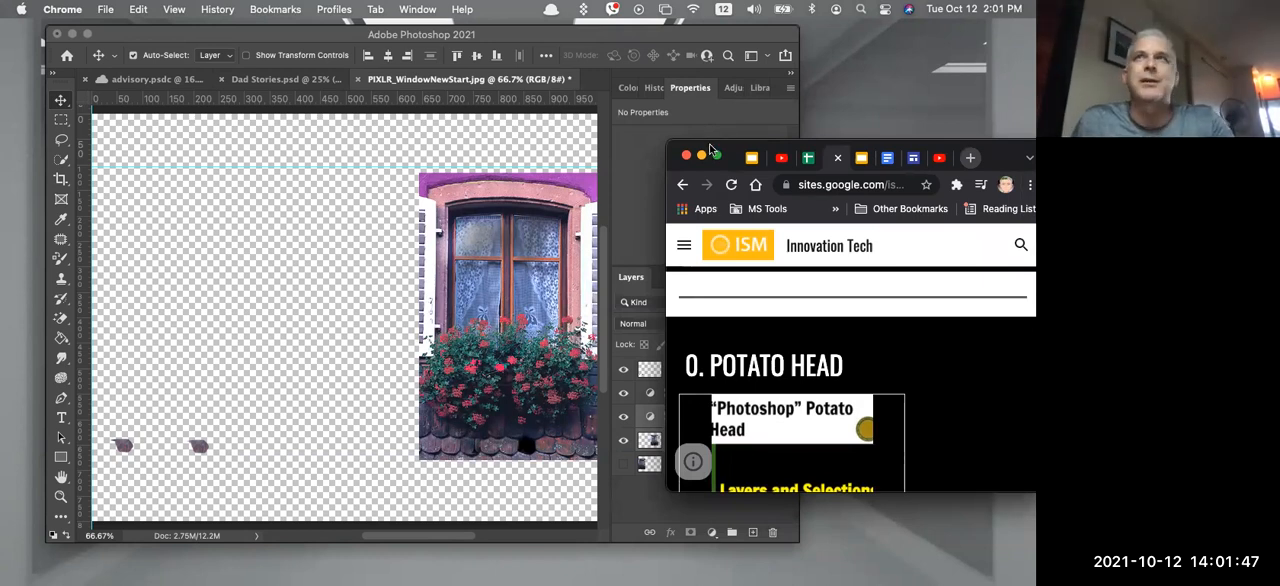
pyautogui.moveTo(710, 148); pyautogui.dragTo(255, 101)
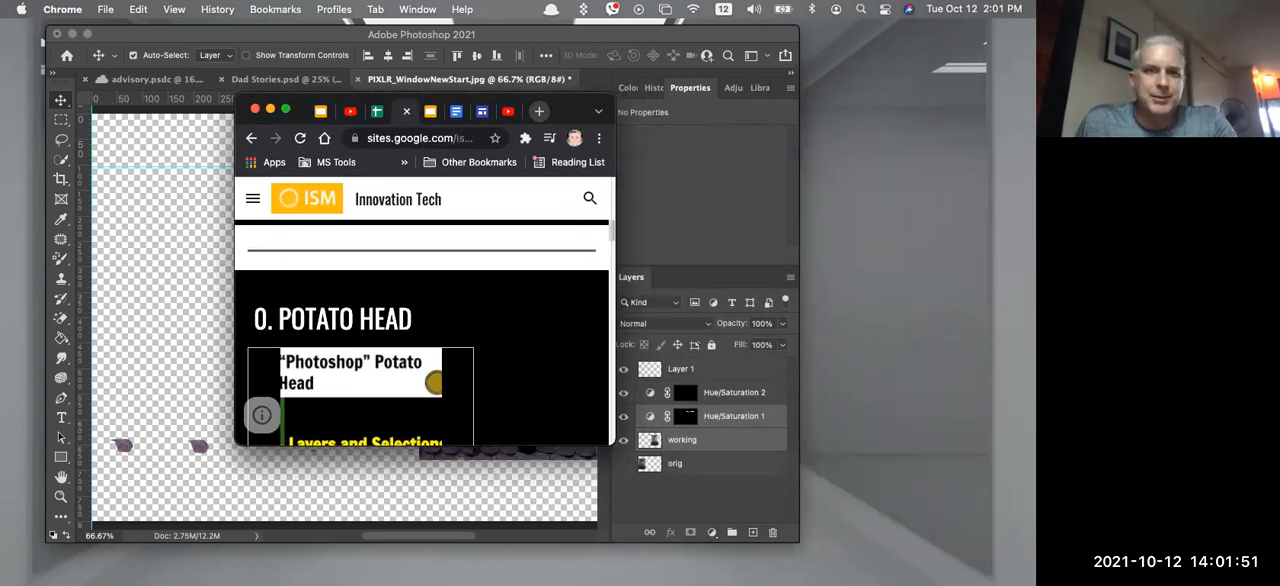